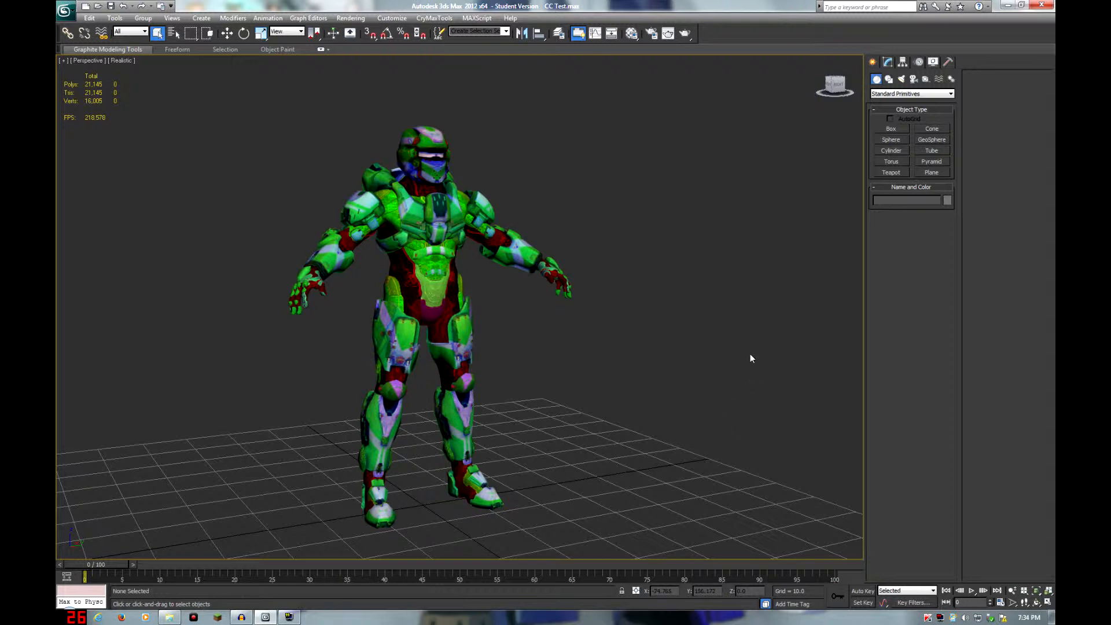
Step: Open the Material Editor and compare the CC Test Spartan and storm_masterchief multi/sub-object materials with the model
alt+middle_drag(613, 305, 613, 340)
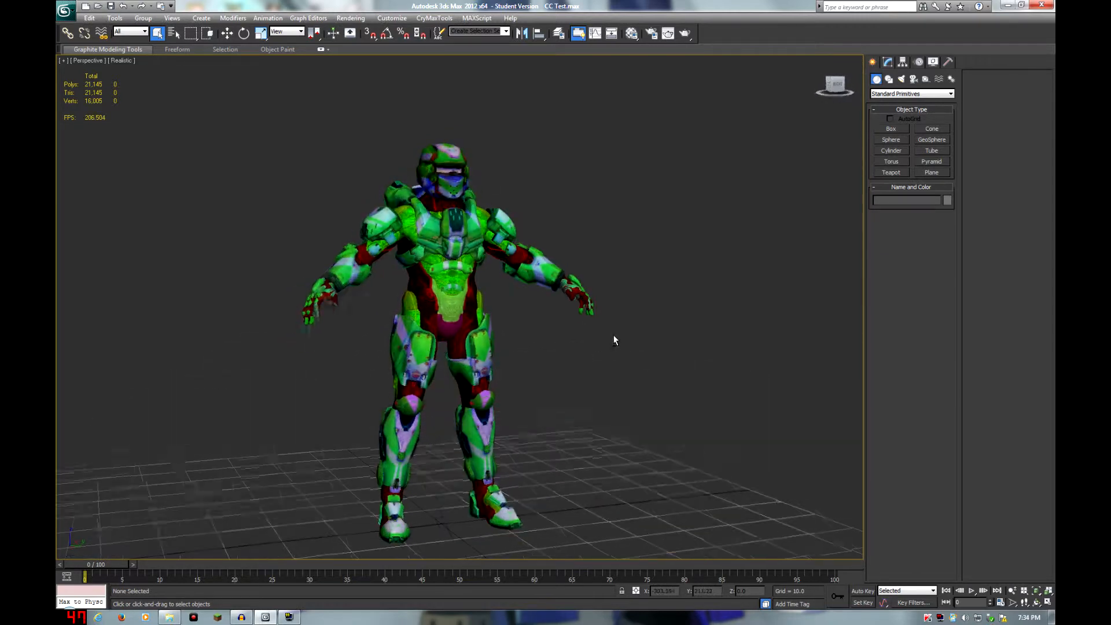
key(m)
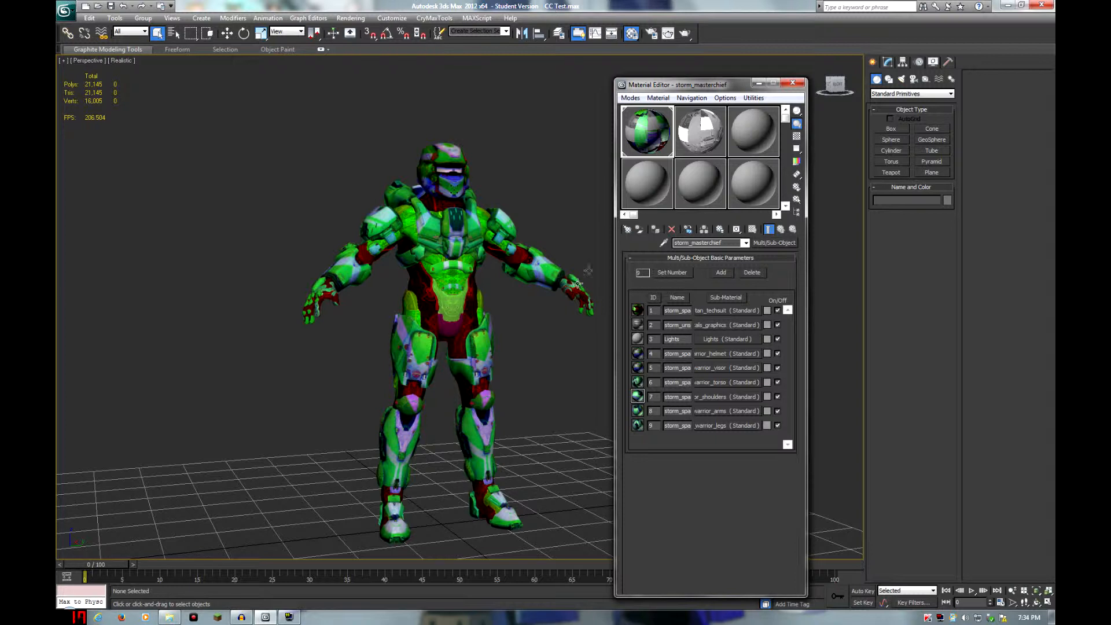
click(689, 152)
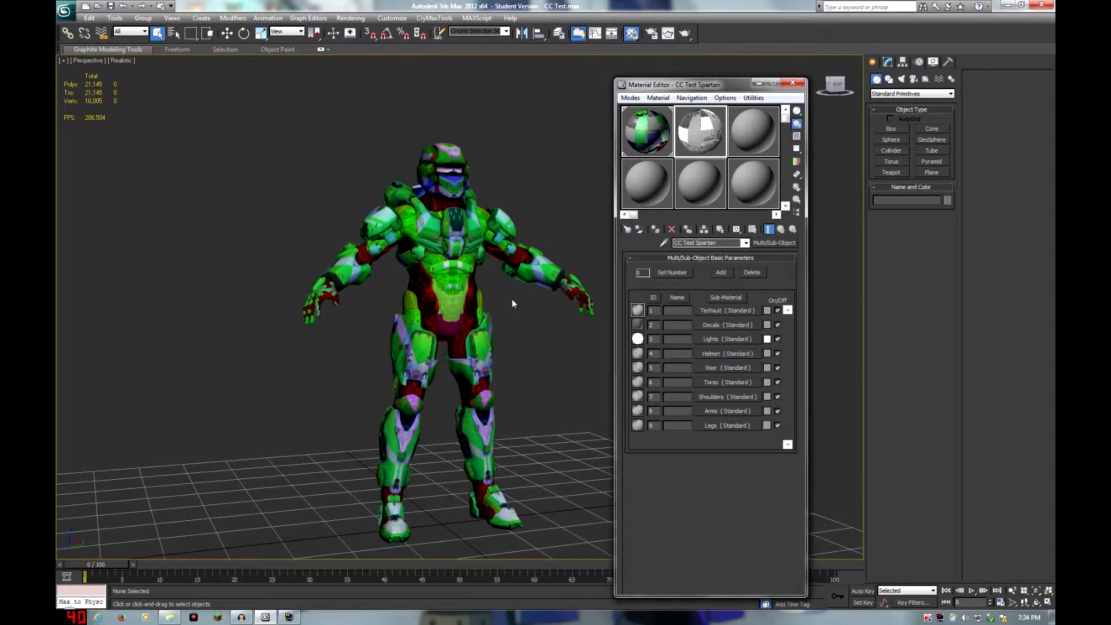
alt+middle_drag(497, 337, 464, 322)
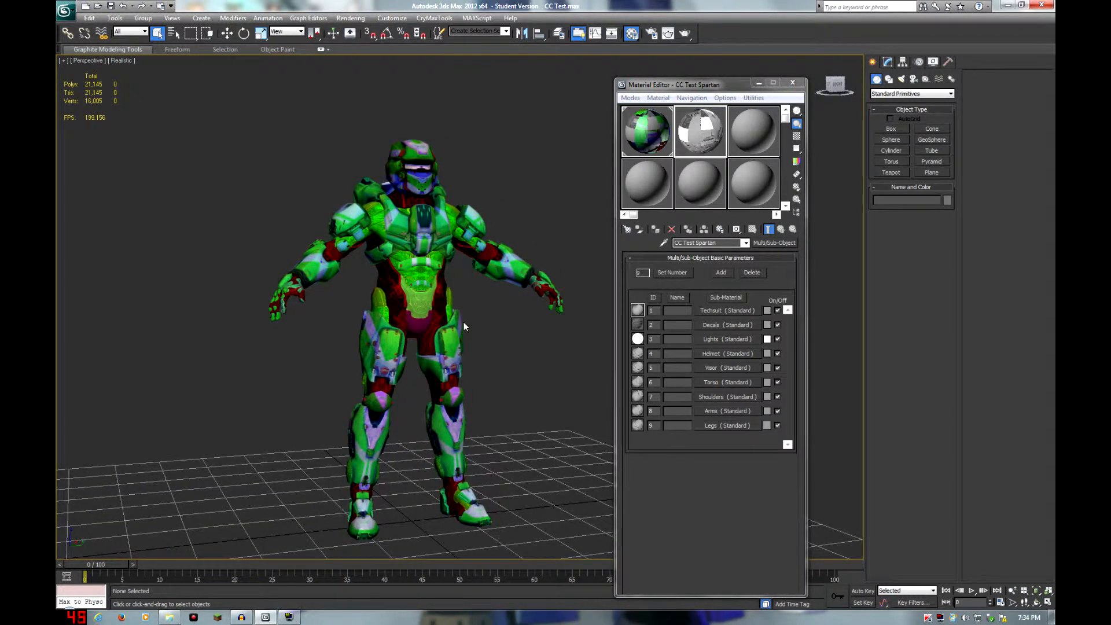
scroll(471, 399, up, 5)
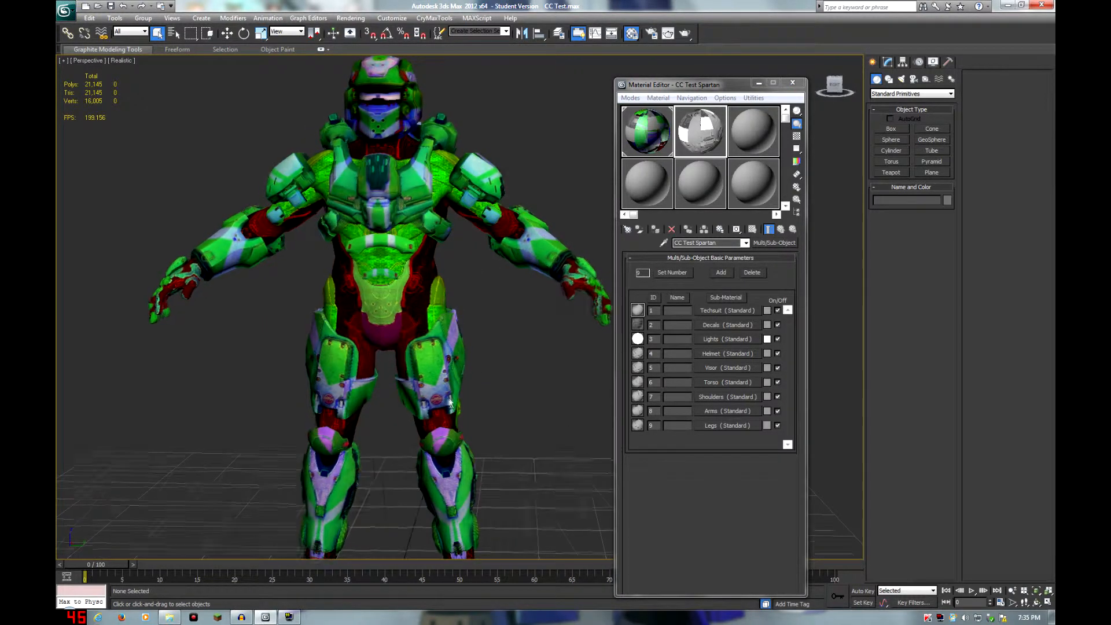
scroll(464, 394, down, 3)
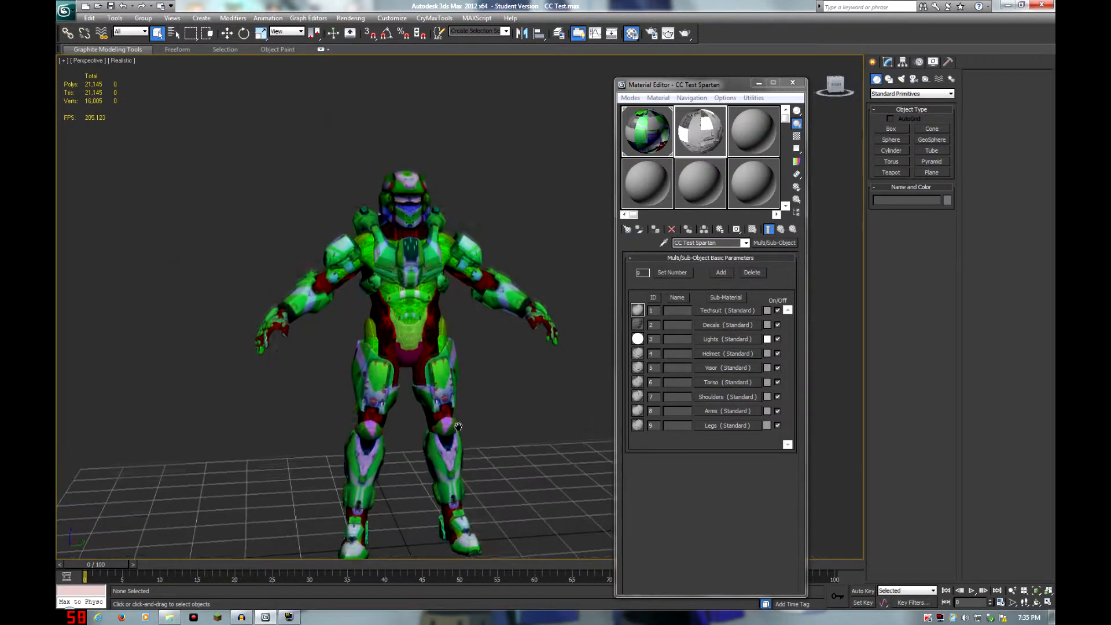
click(643, 132)
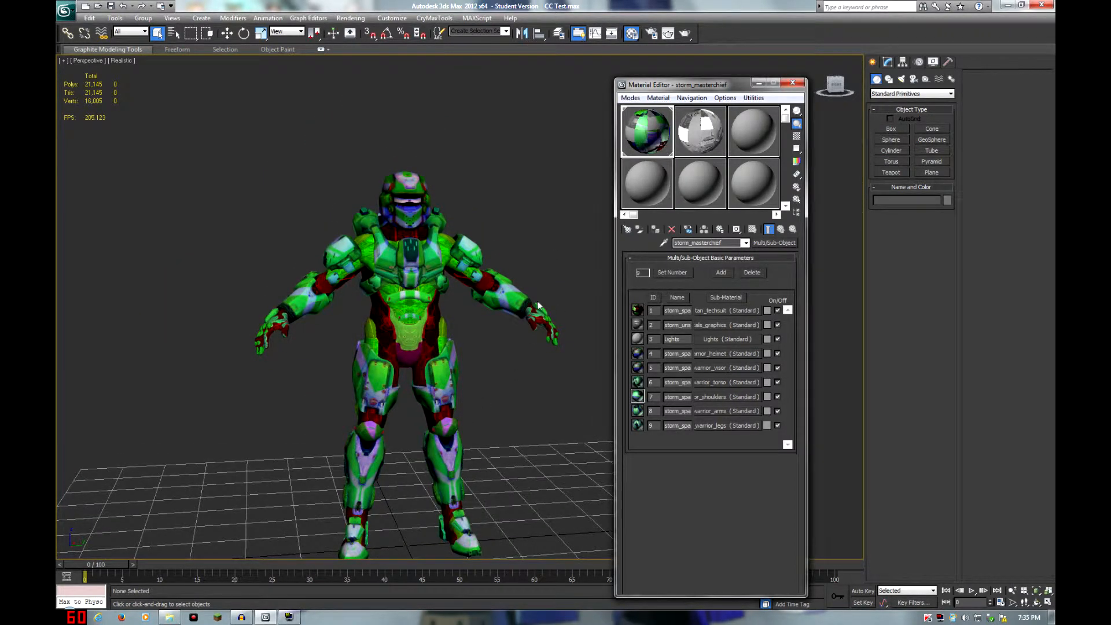
Step: Select the Techsuit mesh, show edged faces and briefly view the model in wireframe to examine its geometry
click(429, 324)
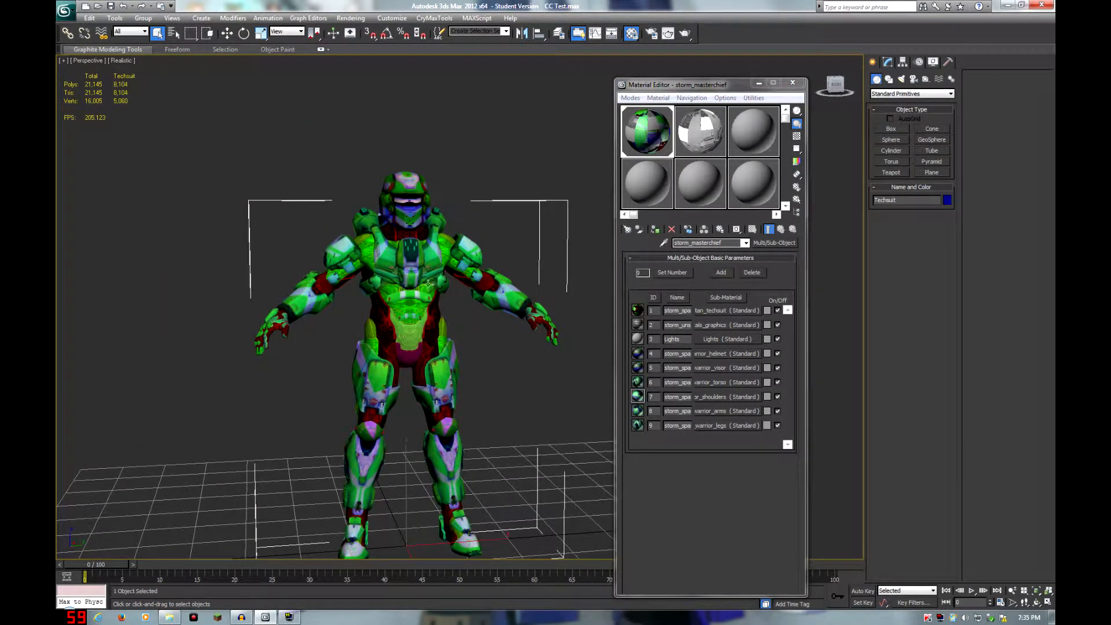
key(F4)
click(485, 353)
click(436, 312)
scroll(437, 301, up, 4)
key(F3)
scroll(478, 349, down, 4)
key(F3)
Step: Select the Warrior Armor mesh and the Techsuit mesh in turn to examine how the model is divided
click(488, 383)
mouse_move(487, 383)
alt+middle_down()
mouse_move(500, 383)
mouse_move(446, 288)
alt+middle_up()
click(447, 288)
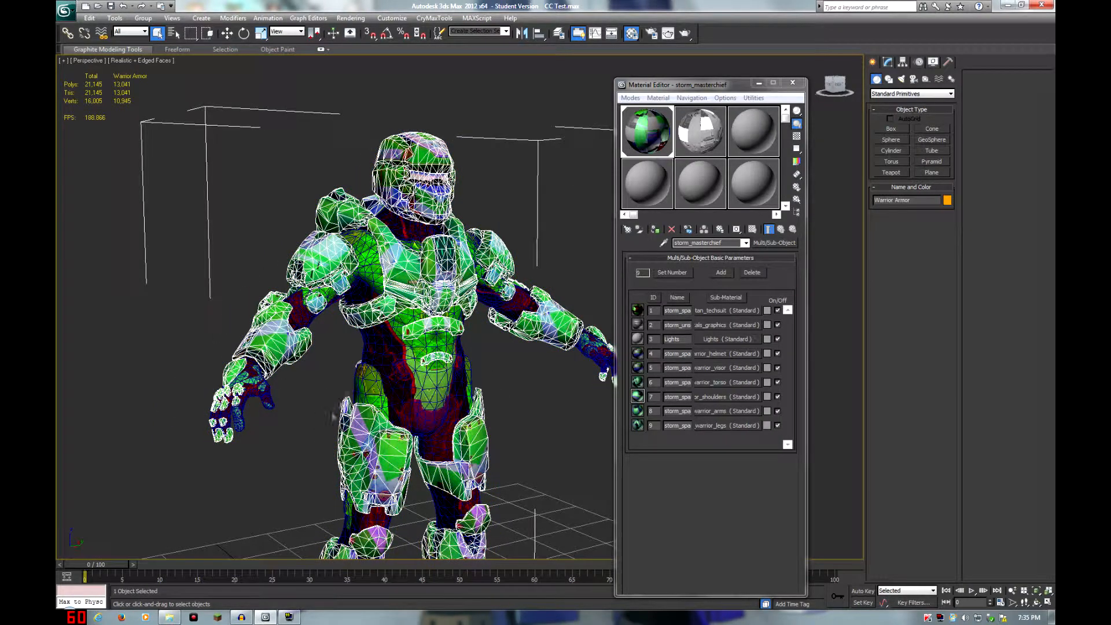
ctrl+click(419, 353)
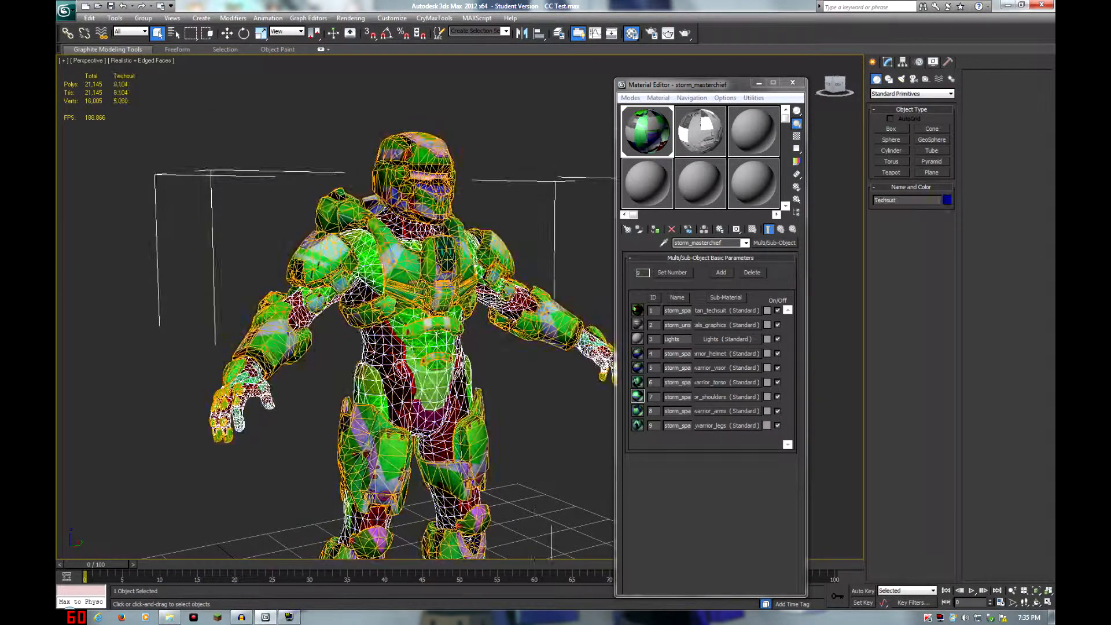
Step: Clear the selection, look over the whole character and turn off the edged-faces display
click(328, 429)
middle_drag(398, 403, 371, 353)
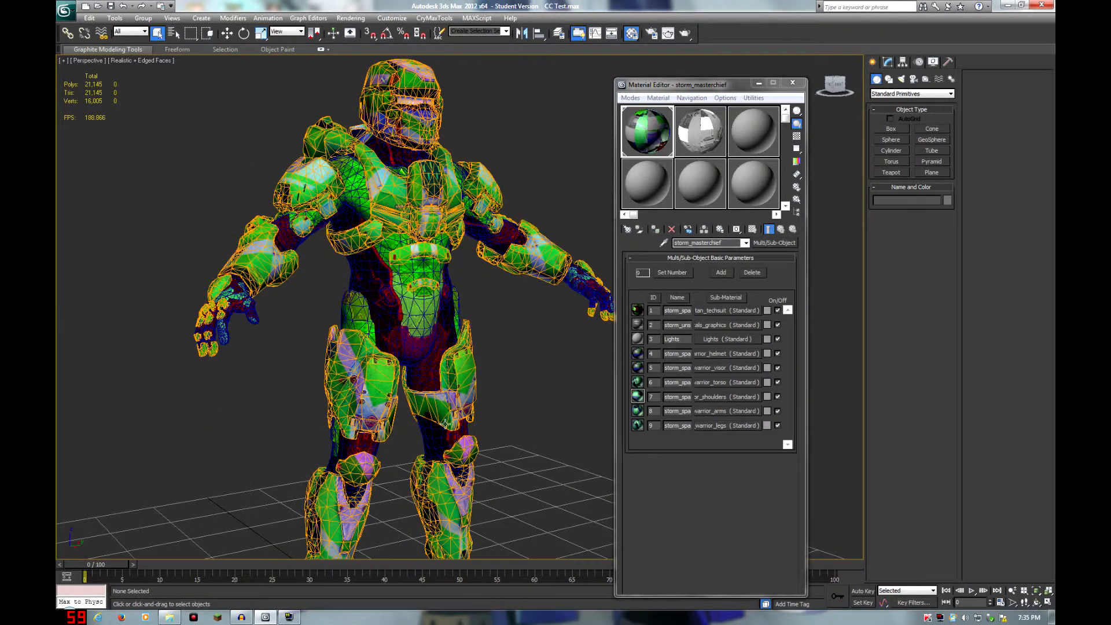
scroll(429, 442, down, 4)
middle_drag(523, 382, 483, 394)
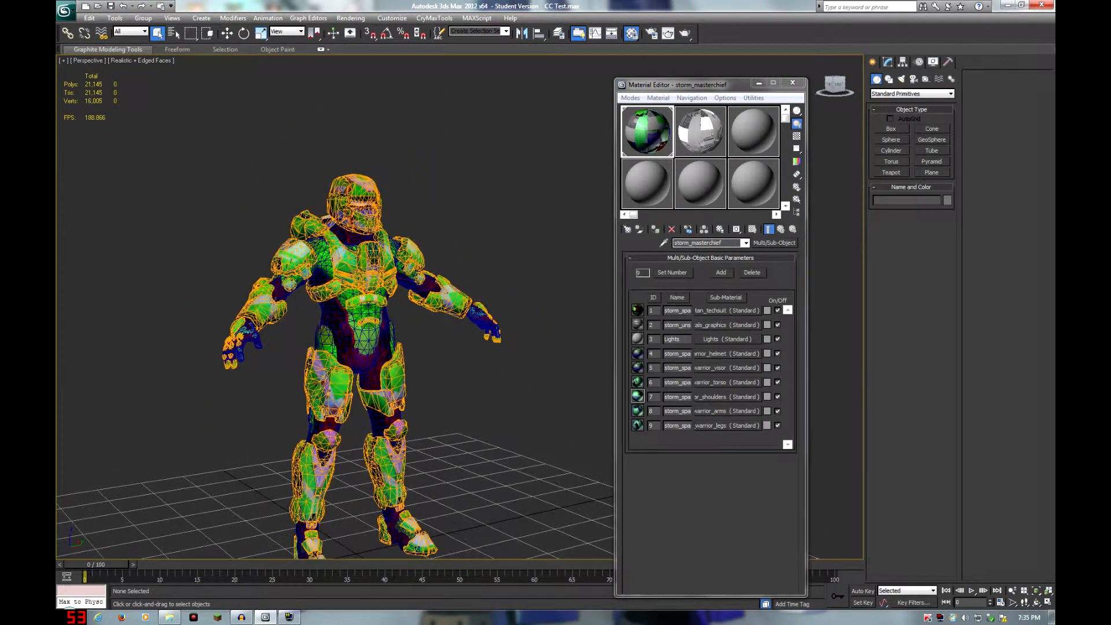
middle_drag(346, 341, 363, 285)
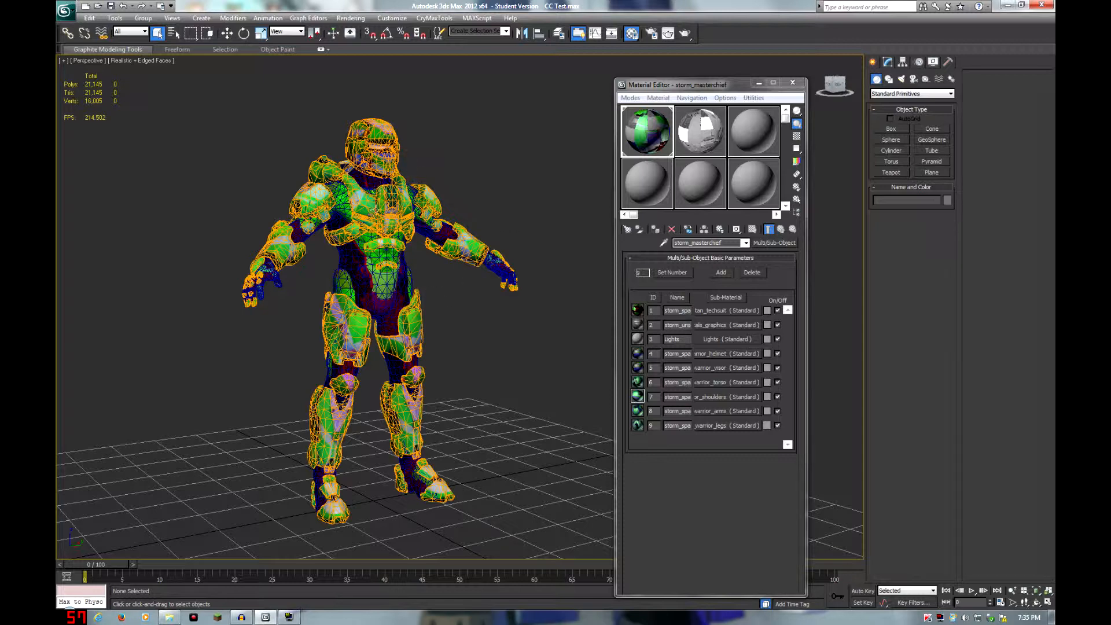
middle_drag(495, 393, 464, 416)
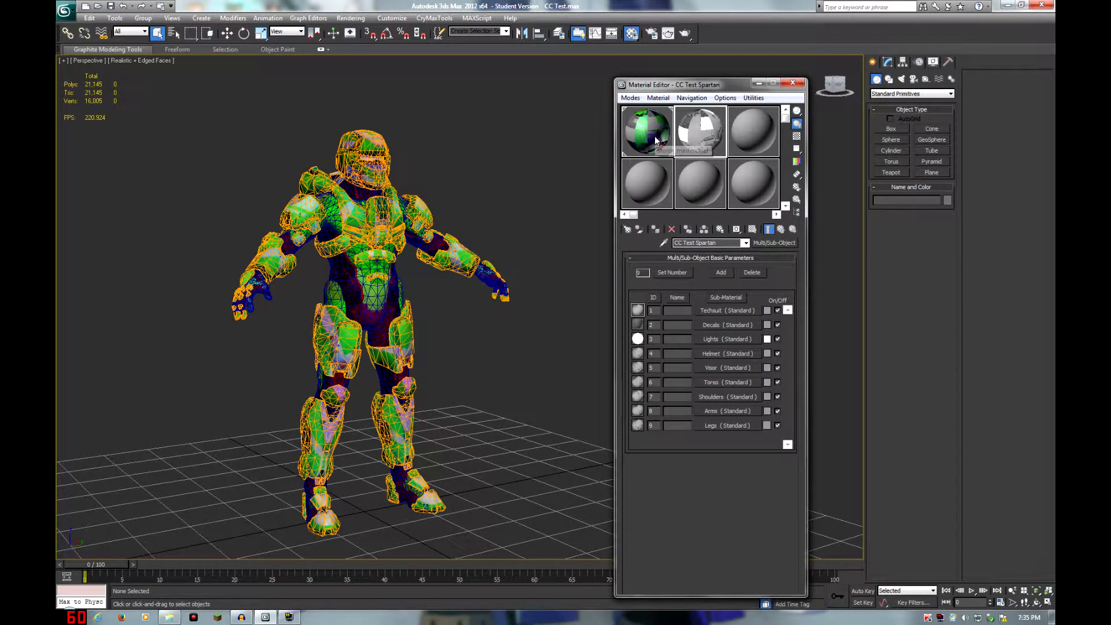
alt+middle_drag(516, 338, 538, 341)
key(F4)
Step: Inspect the bitmap inside the techsuit sub-material's composite diffuse map, then return to the top level of storm_masterchief
click(717, 310)
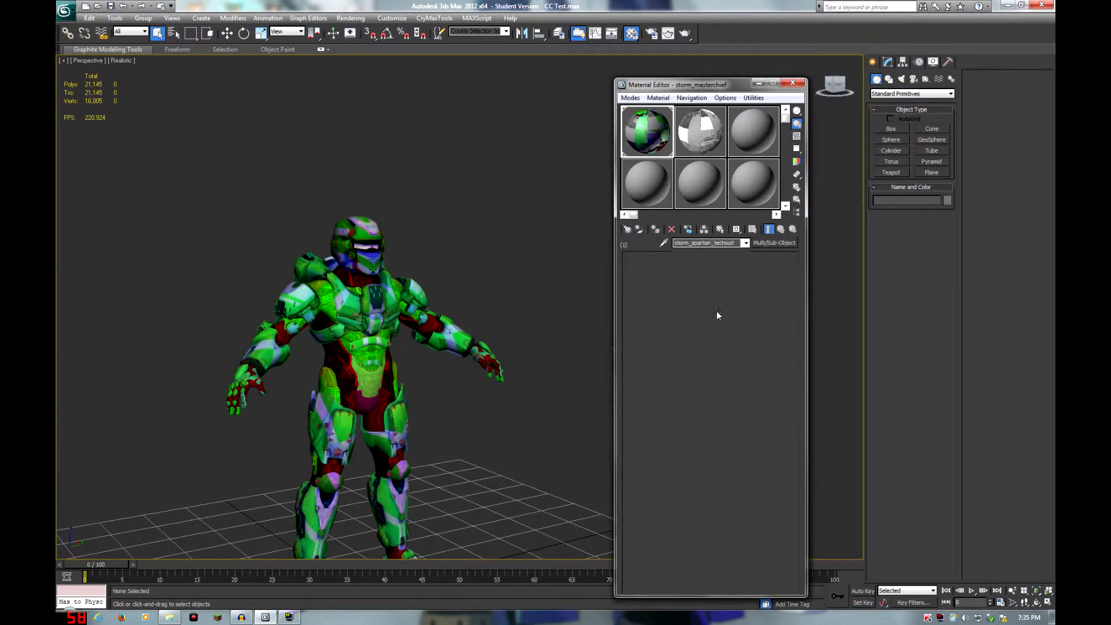
alt+middle_drag(470, 300, 388, 347)
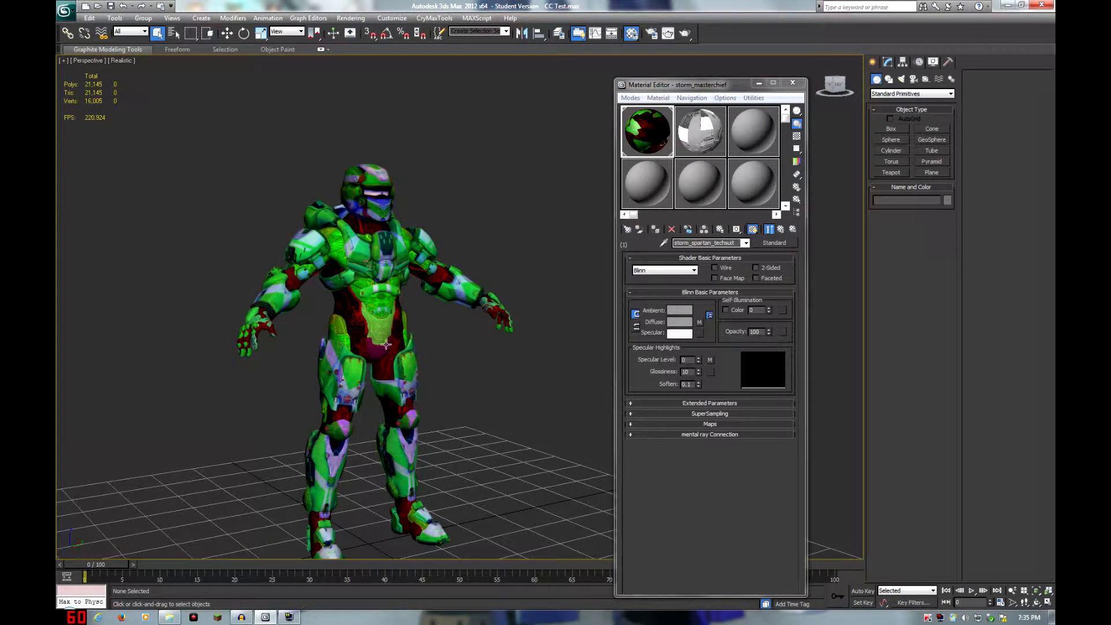
click(700, 424)
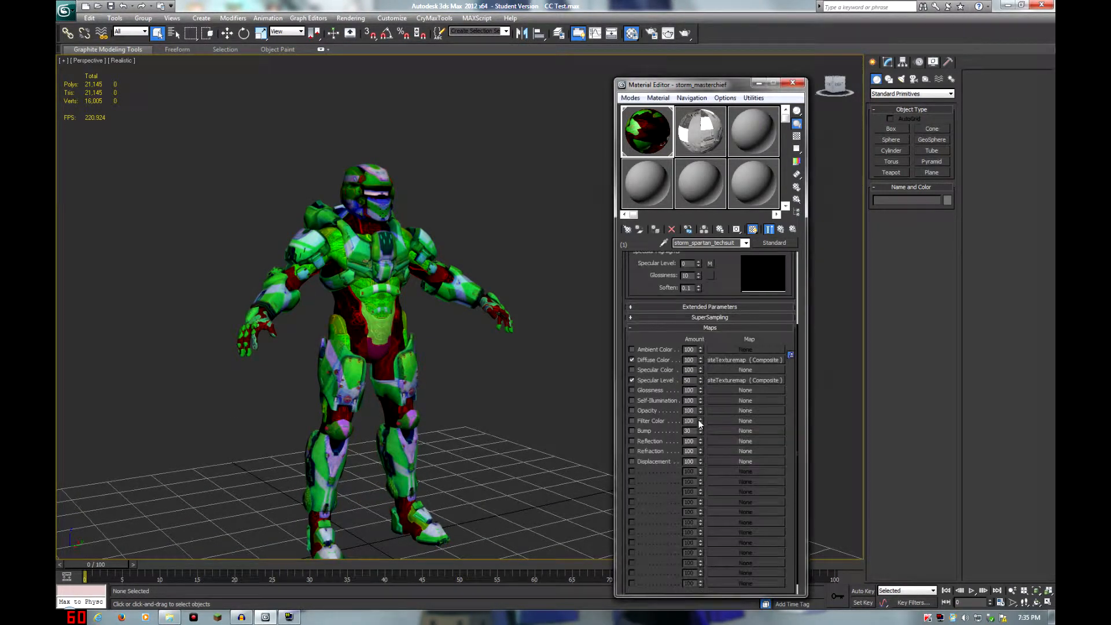
click(727, 360)
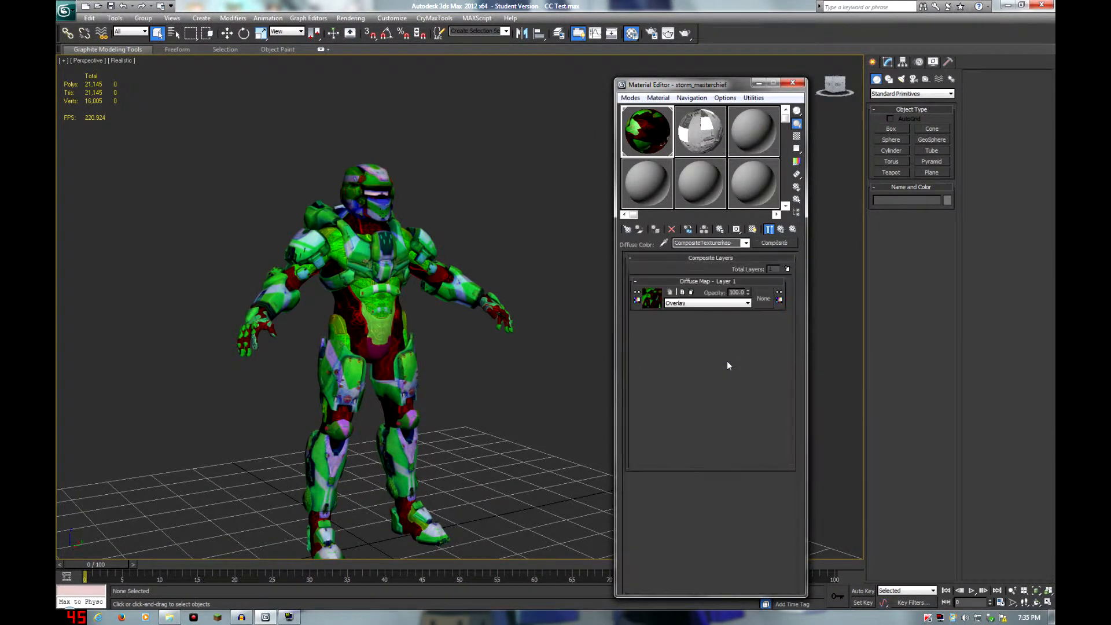
click(652, 300)
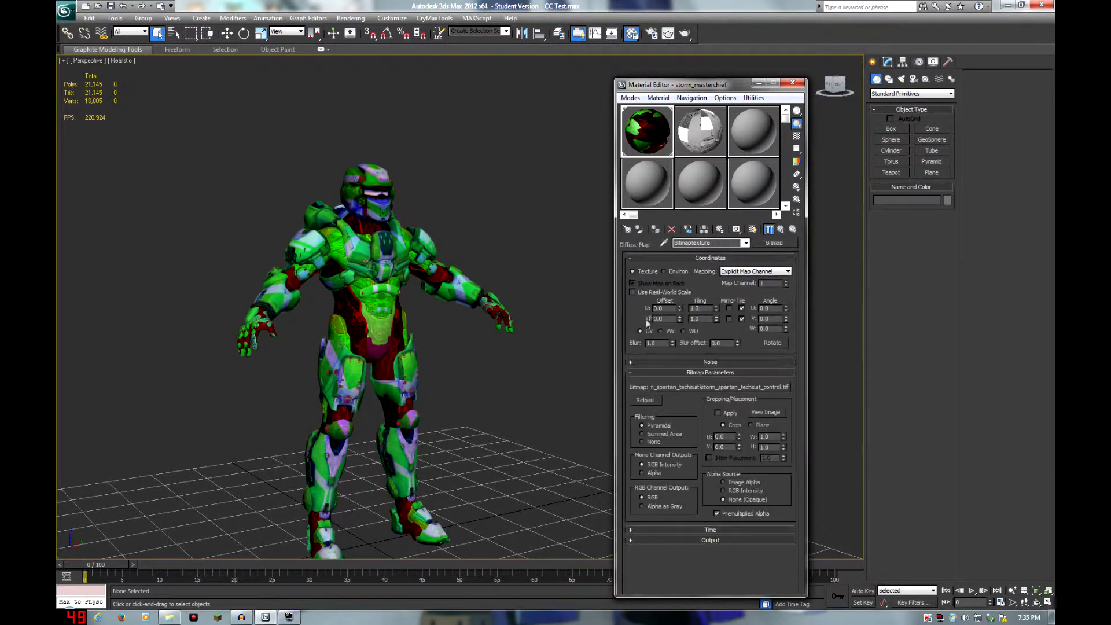
click(782, 231)
click(782, 232)
click(781, 232)
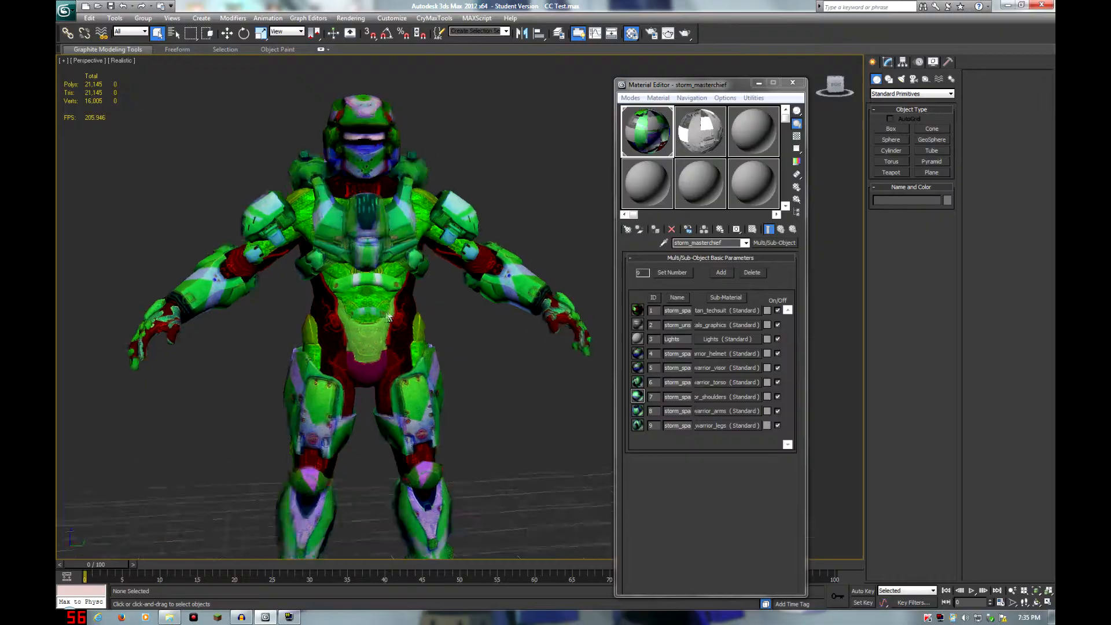
Step: Display the viewport materials as Realistic Materials with Maps and check the character from several angles
scroll(366, 317, up, 2)
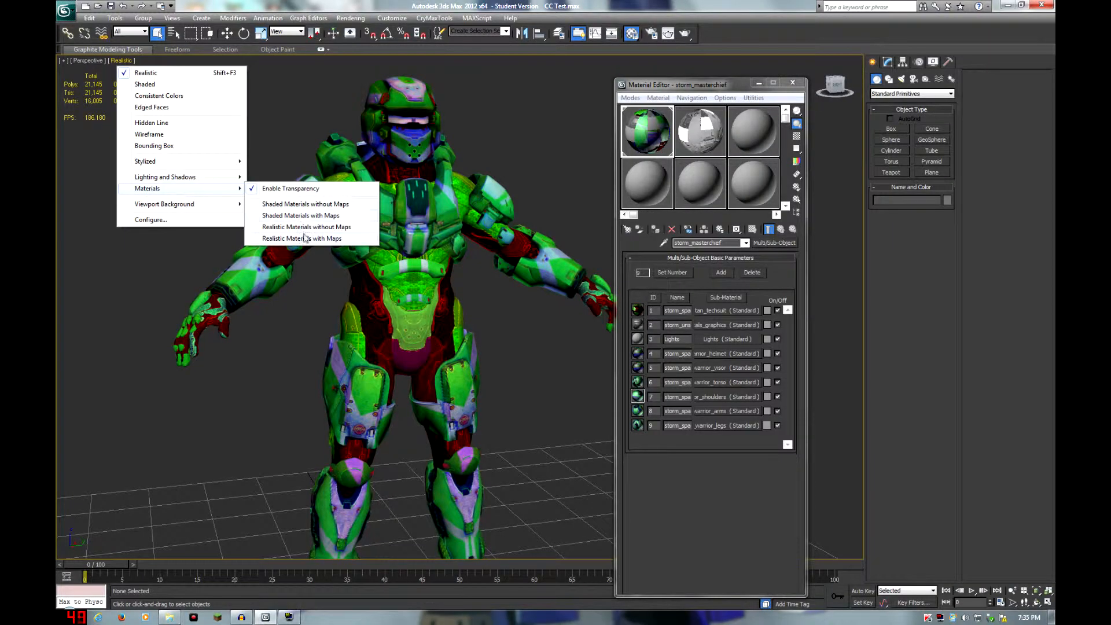
click(305, 234)
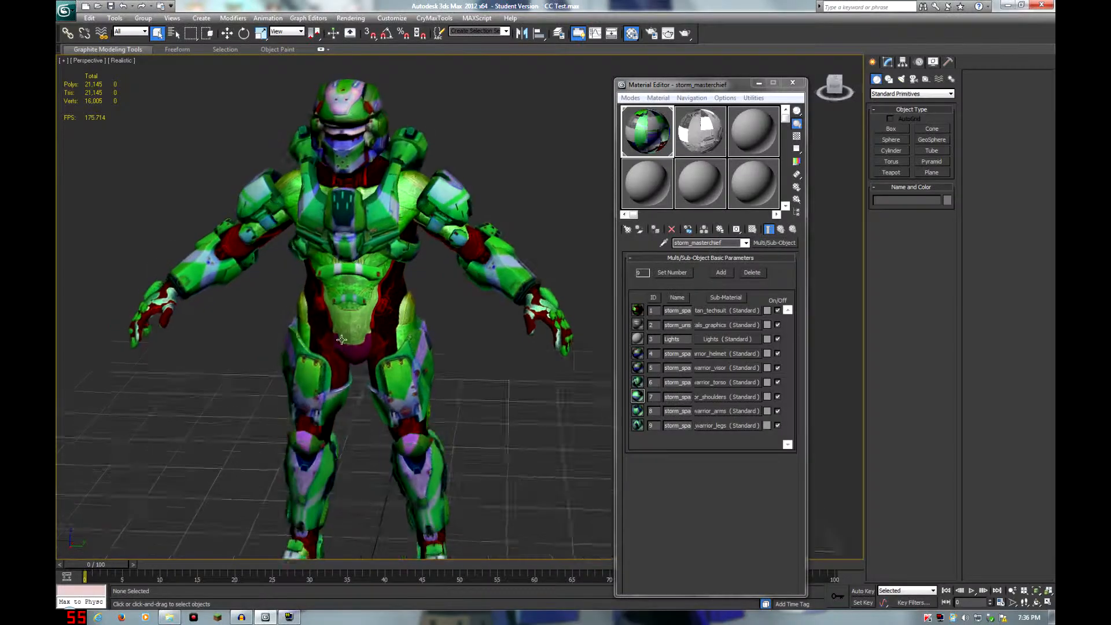
mouse_move(347, 342)
alt+middle_down()
mouse_move(307, 330)
mouse_move(360, 342)
alt+middle_up()
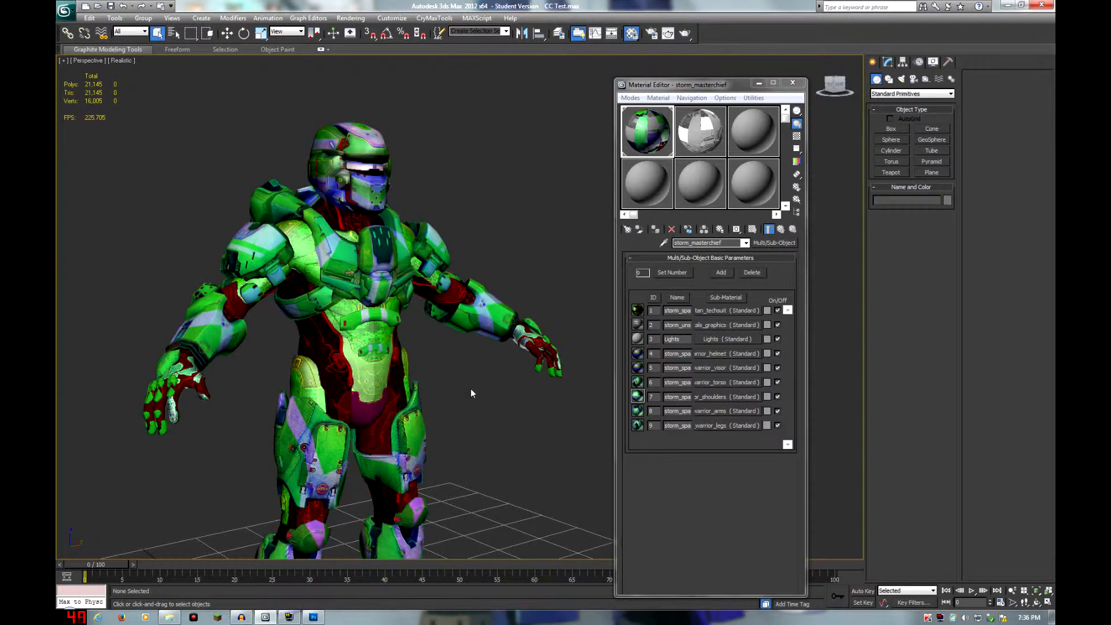
mouse_move(470, 388)
alt+middle_down()
mouse_move(431, 405)
mouse_move(449, 391)
alt+middle_up()
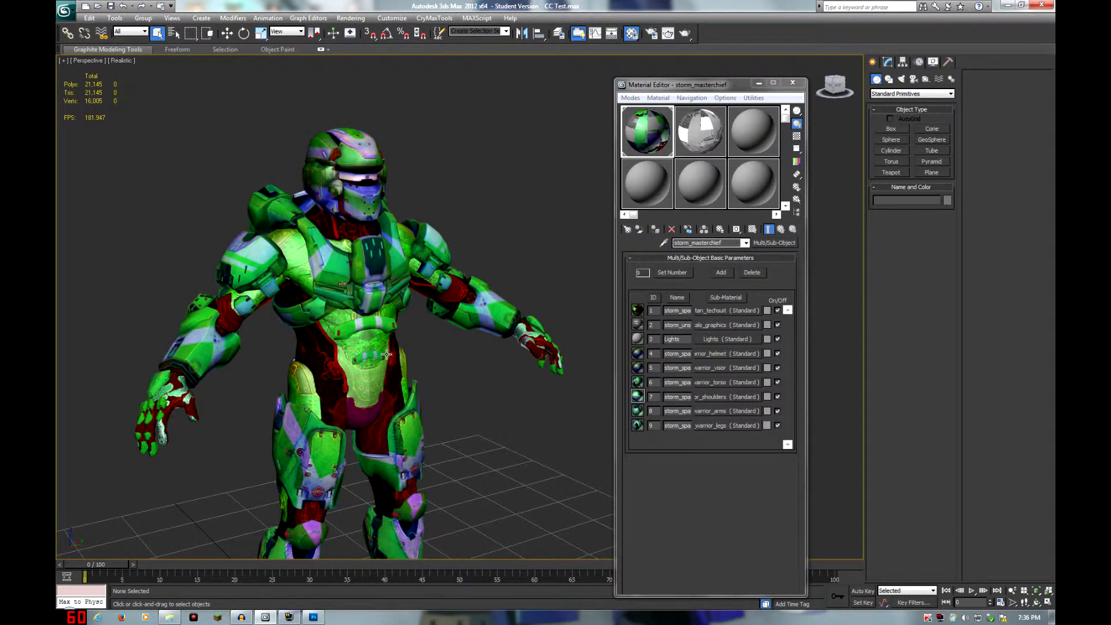
Step: Switch to Photoshop and start opening a file, browsing through the characters folder to its bitmaps folder
click(317, 619)
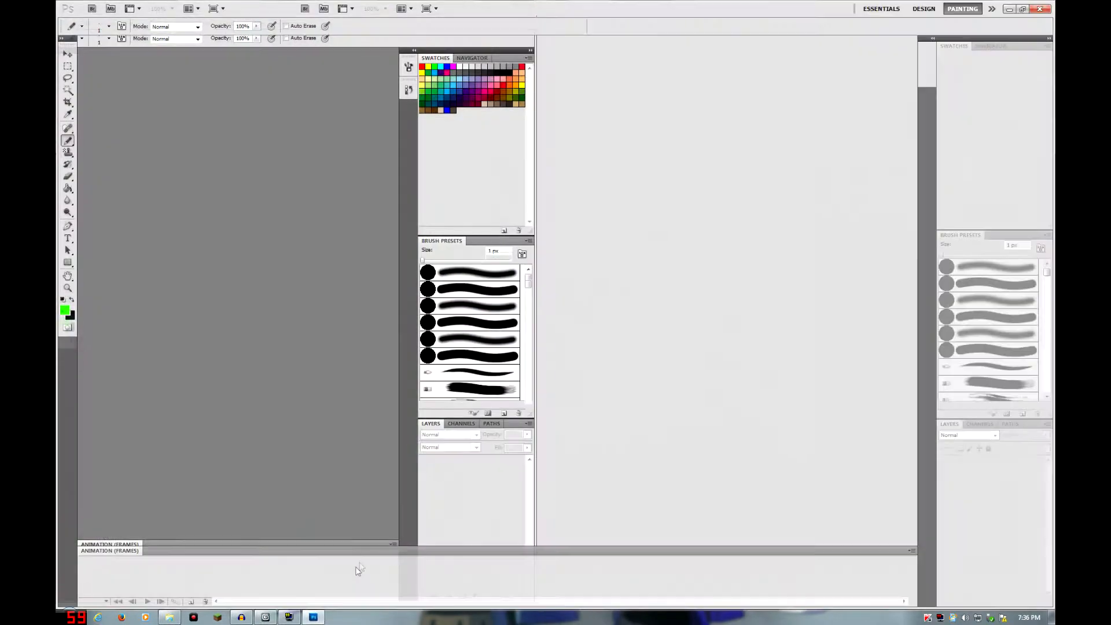
click(87, 8)
click(99, 30)
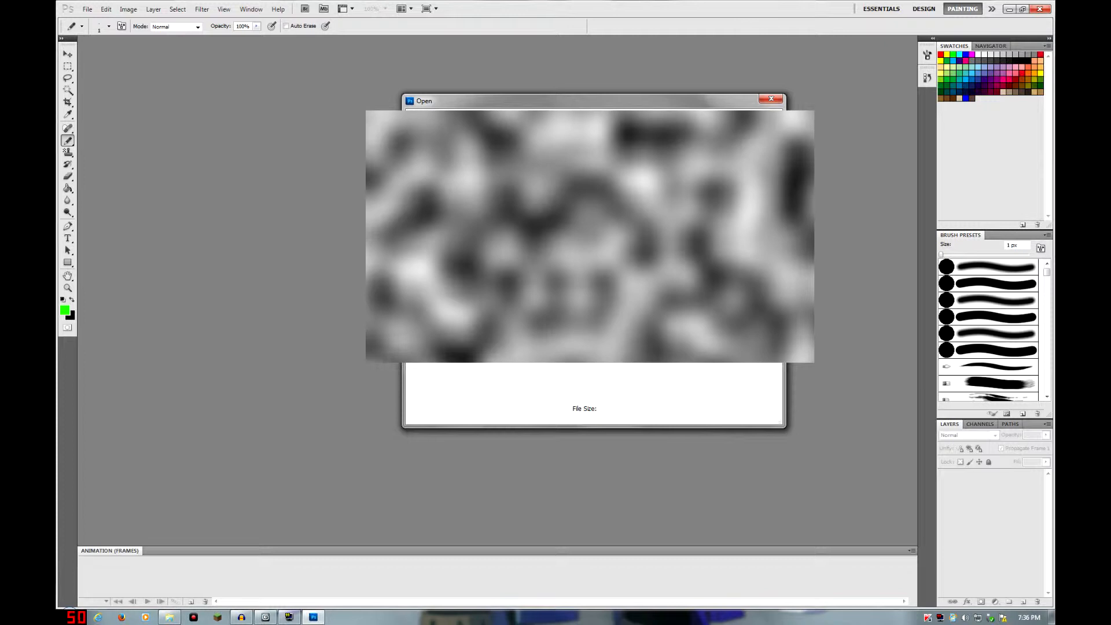
double_click(494, 169)
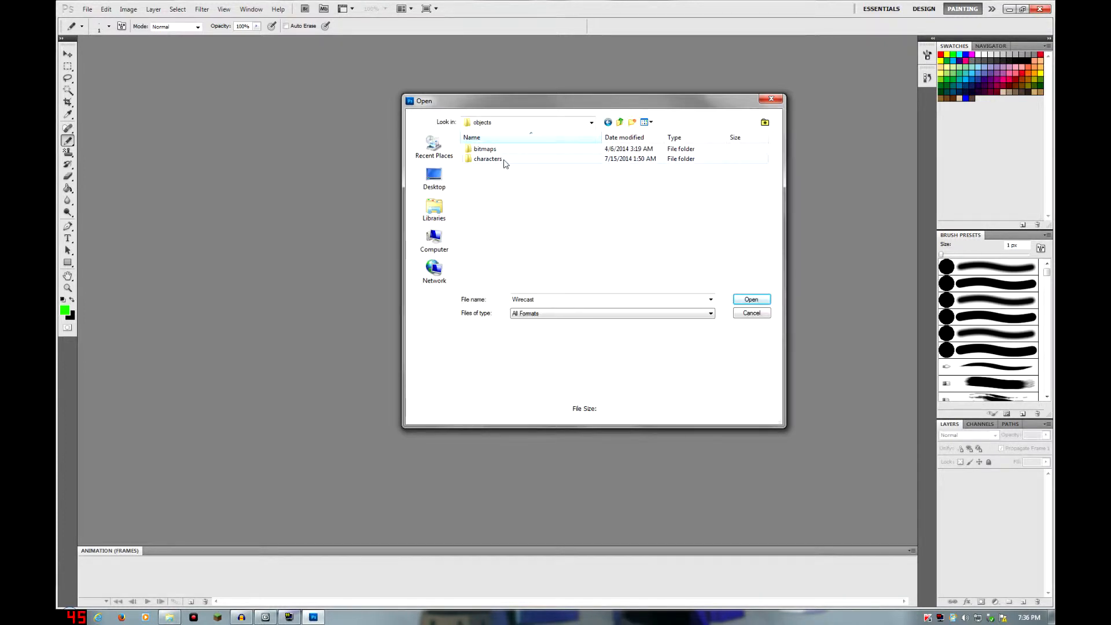
double_click(499, 160)
double_click(492, 150)
scroll(566, 214, down, 3)
scroll(566, 214, down, 6)
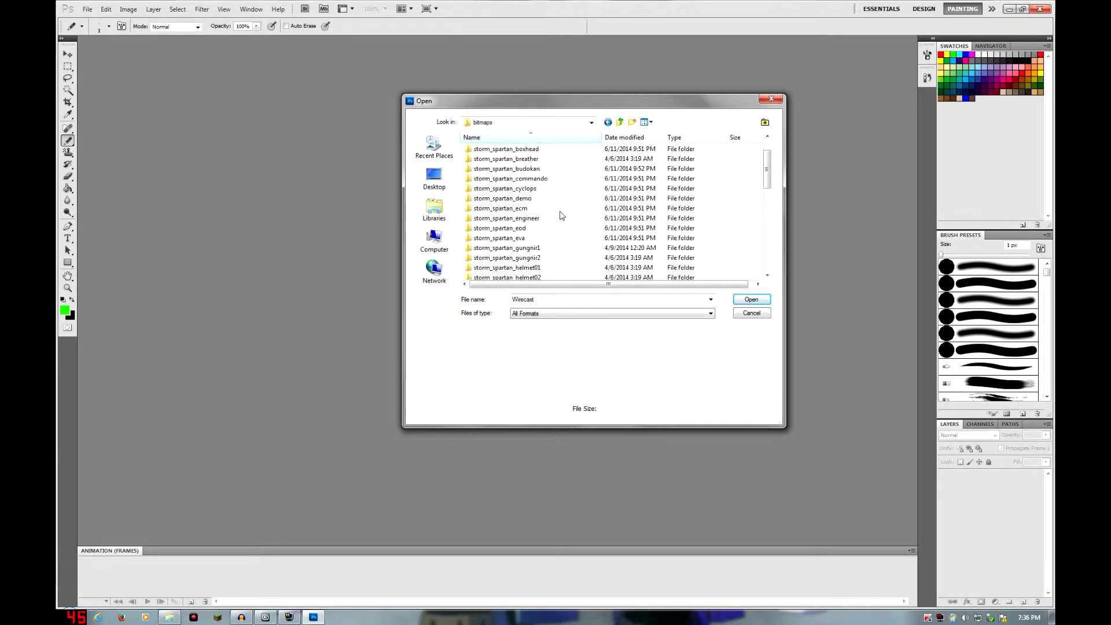
scroll(549, 231, up, 10)
click(541, 159)
double_click(541, 160)
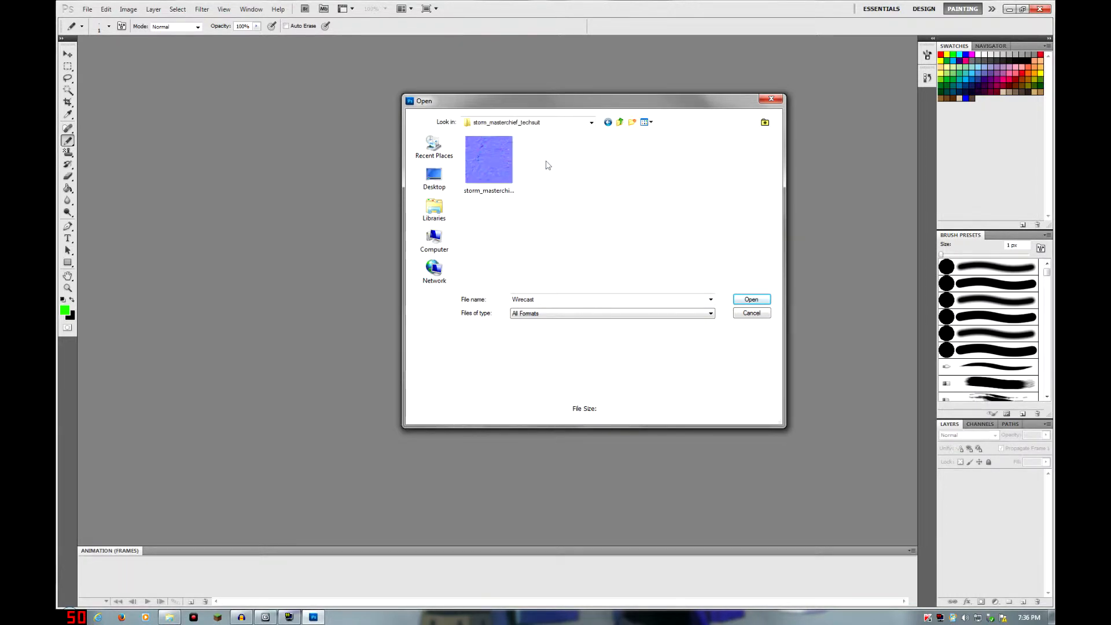
key(BackSpace)
Step: Open storm_spartan_techsuit_control.tif from the storm_spartan_techsuit folder
scroll(570, 218, down, 10)
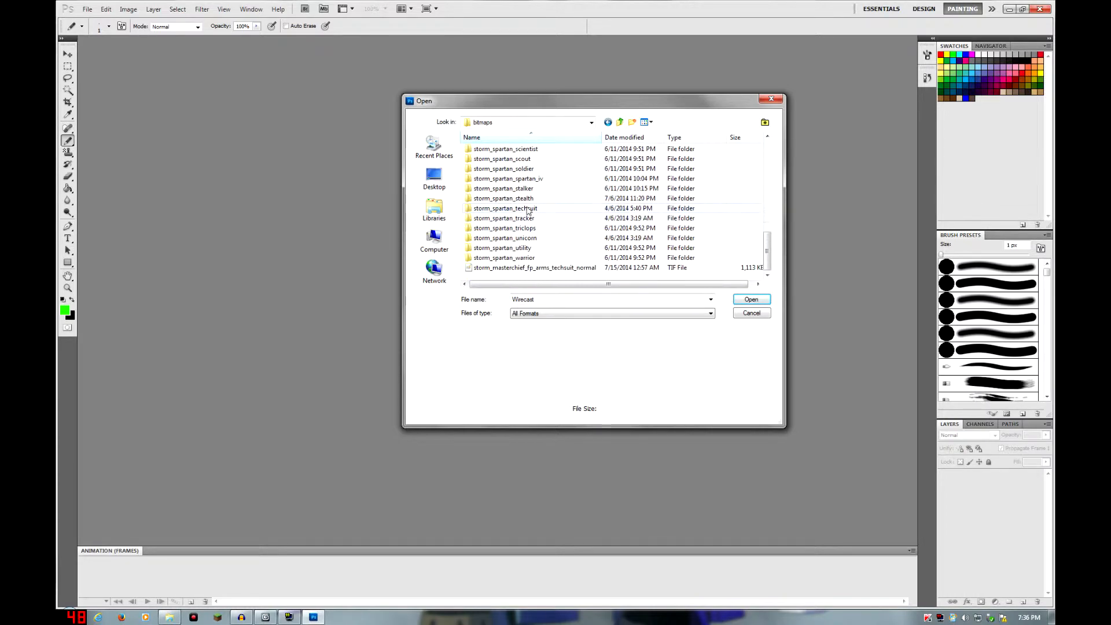
double_click(529, 209)
double_click(491, 172)
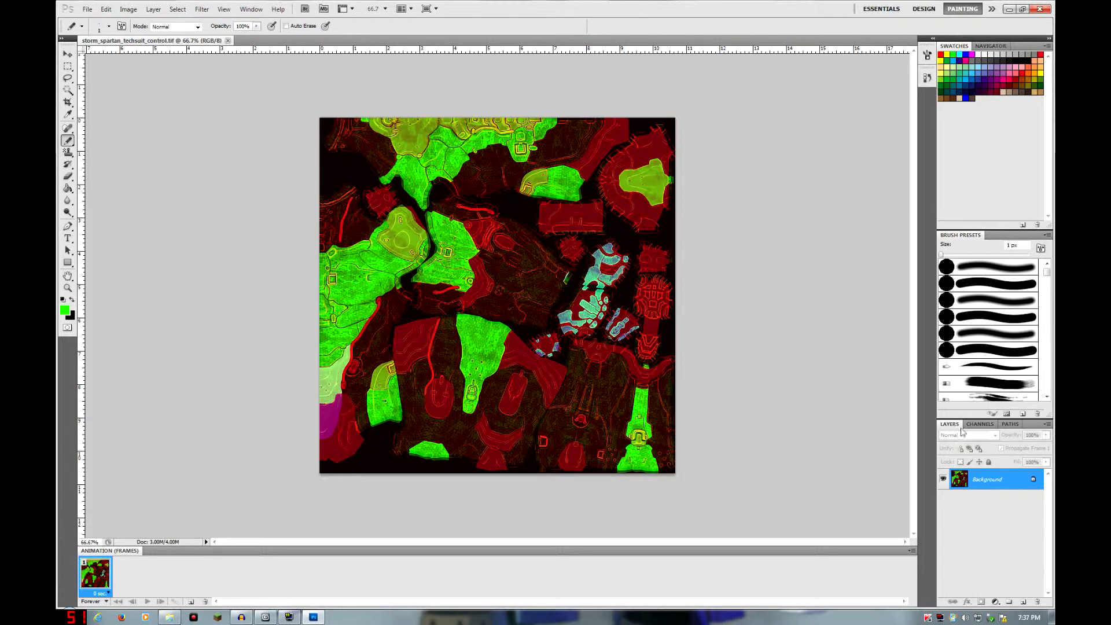
Step: Examine the green, red and blue channels of the techsuit control texture one at a time
click(980, 424)
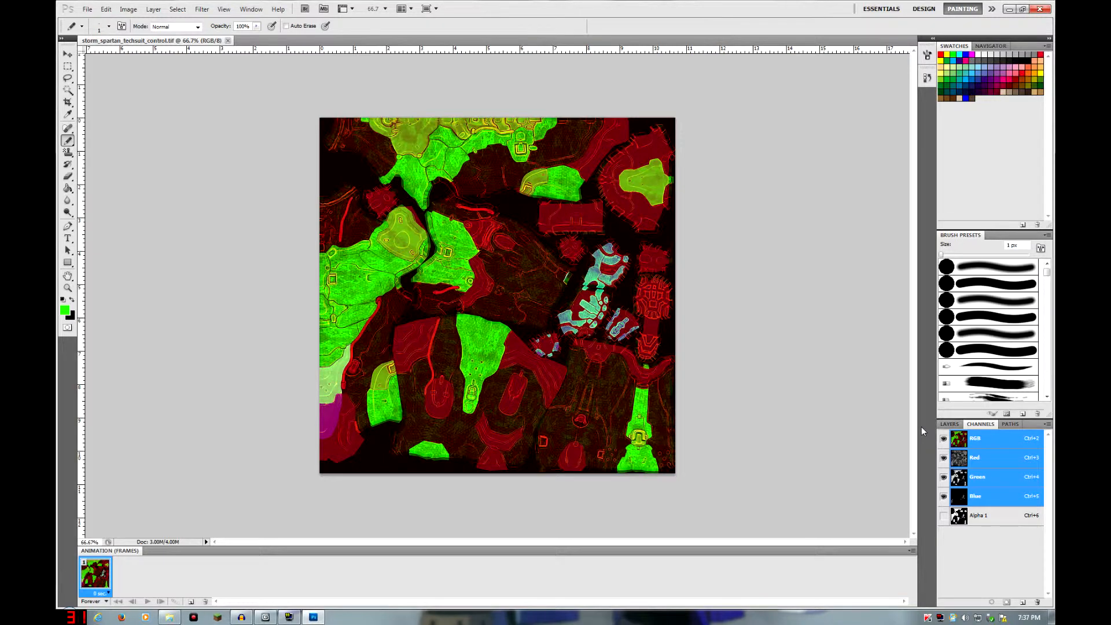
click(977, 480)
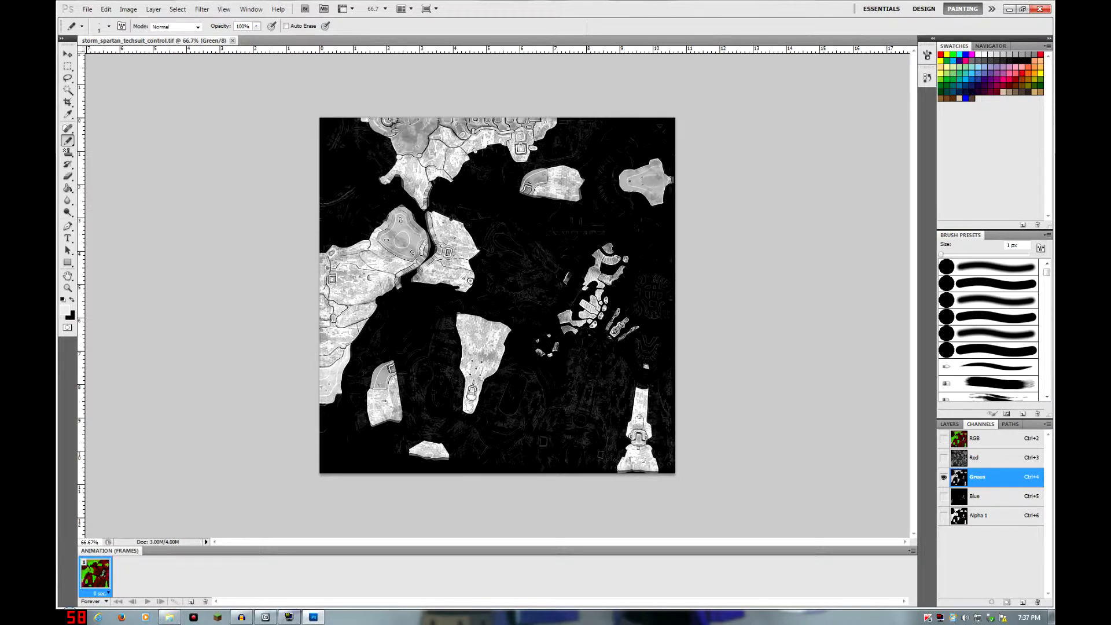
click(972, 460)
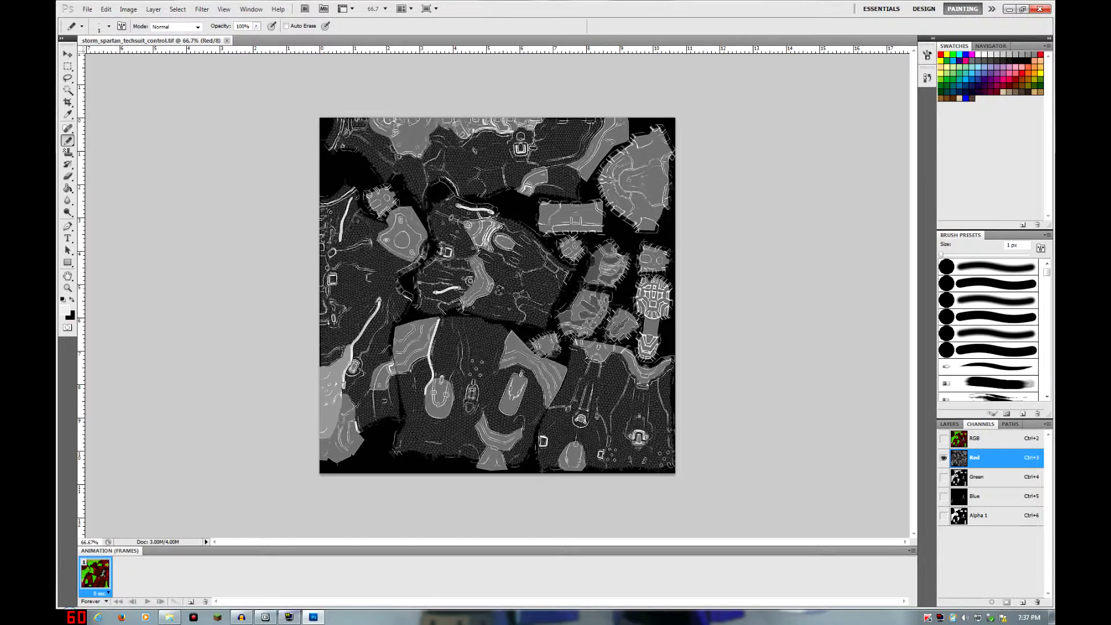
click(999, 496)
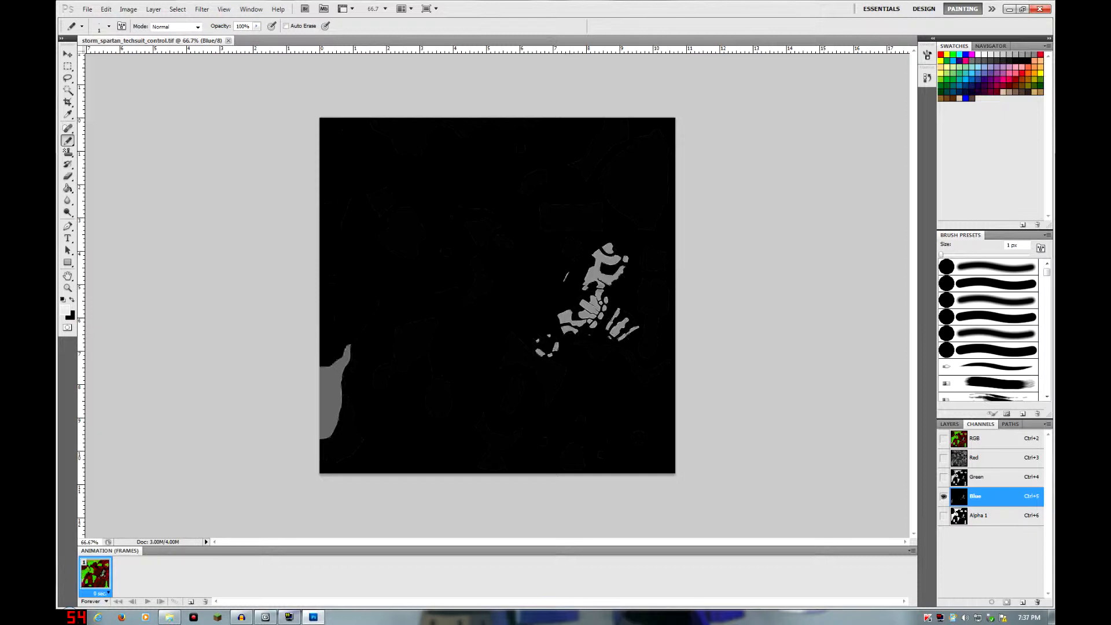
Step: Examine the Alpha 1 channel of the techsuit control texture and look through the other textures in the storm_spartan_techsuit folder without opening any
click(990, 515)
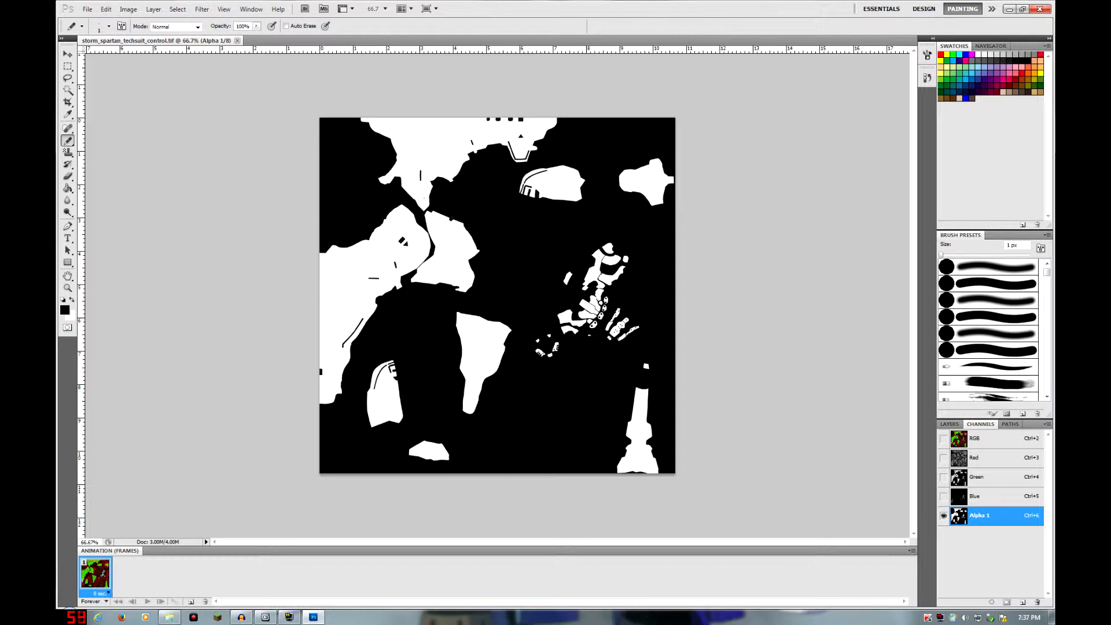
click(265, 617)
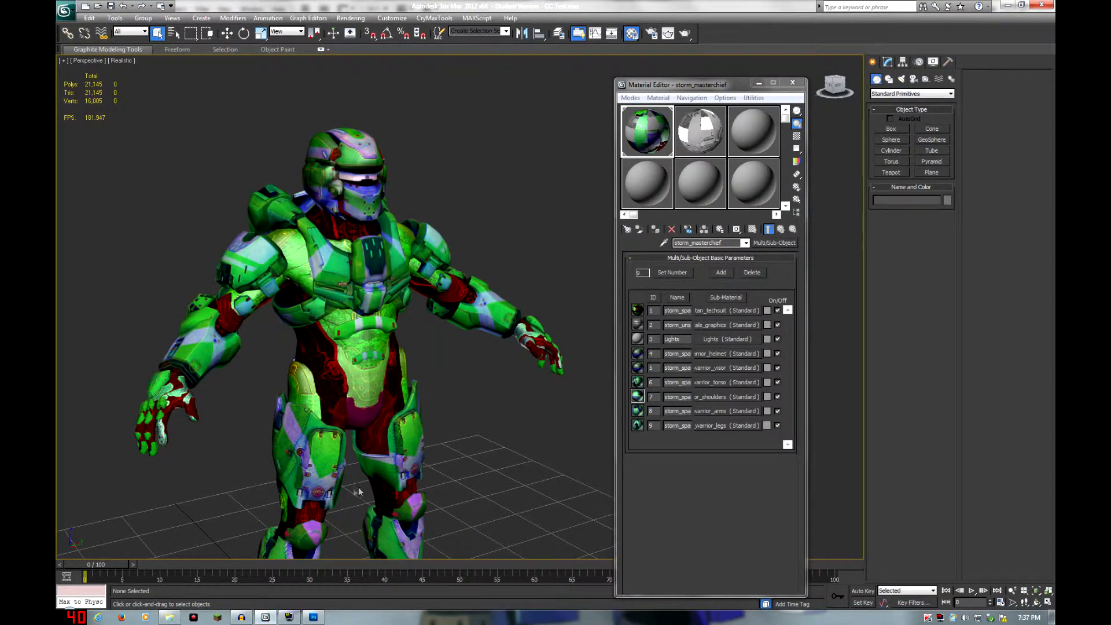
click(313, 617)
click(87, 10)
click(99, 26)
click(535, 175)
key(Right)
key(Right)
key(Right)
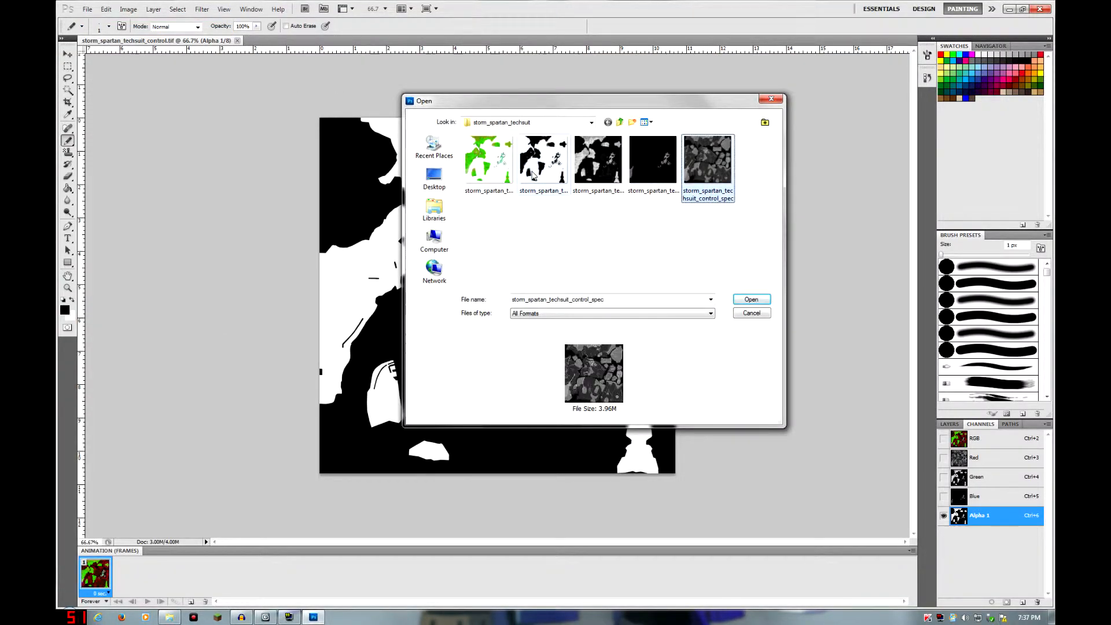
click(766, 102)
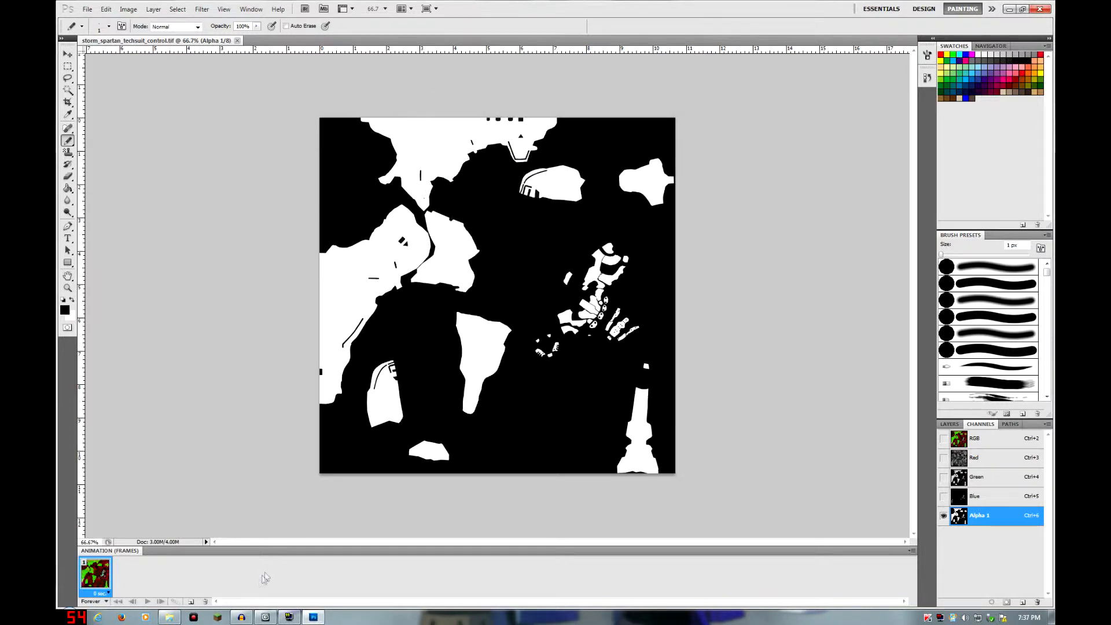
Step: Switch to 3ds Max and assign the CC Test Spartan material to both character meshes, leaving them deselected with edged faces off
click(265, 617)
middle_drag(459, 403, 464, 385)
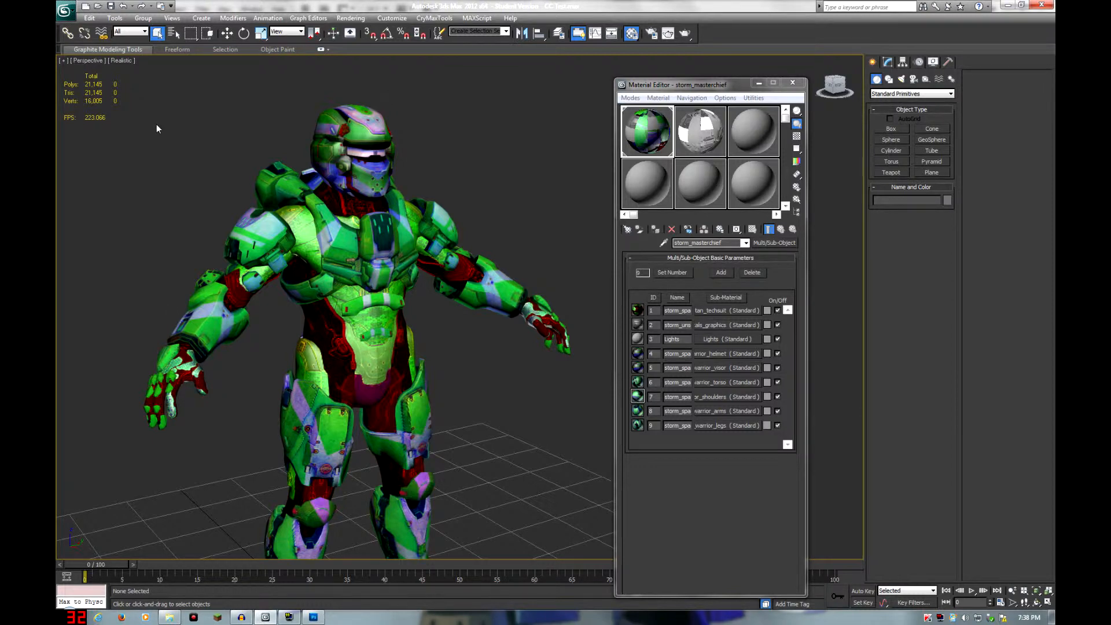
middle_drag(278, 268, 461, 146)
alt+middle_drag(347, 270, 398, 305)
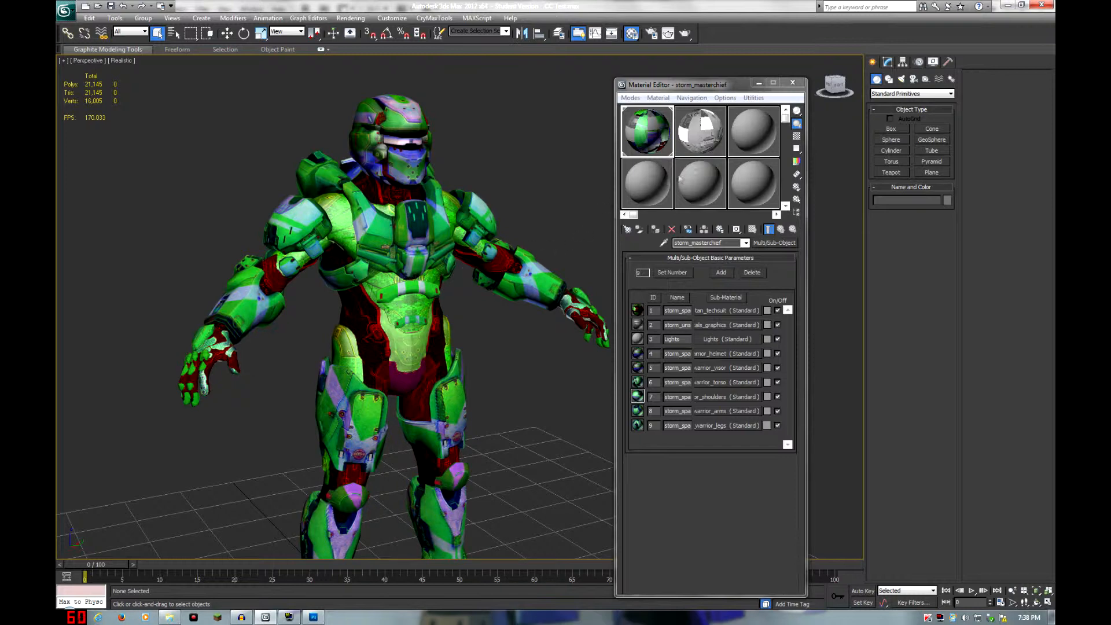
click(723, 143)
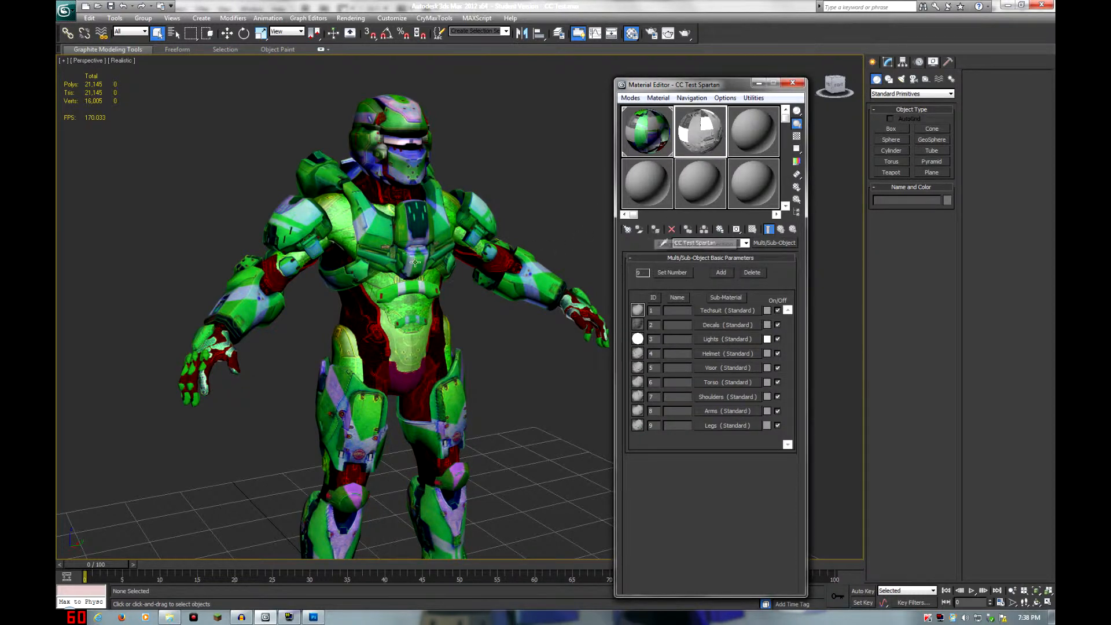
click(394, 277)
key(F4)
ctrl+click(393, 229)
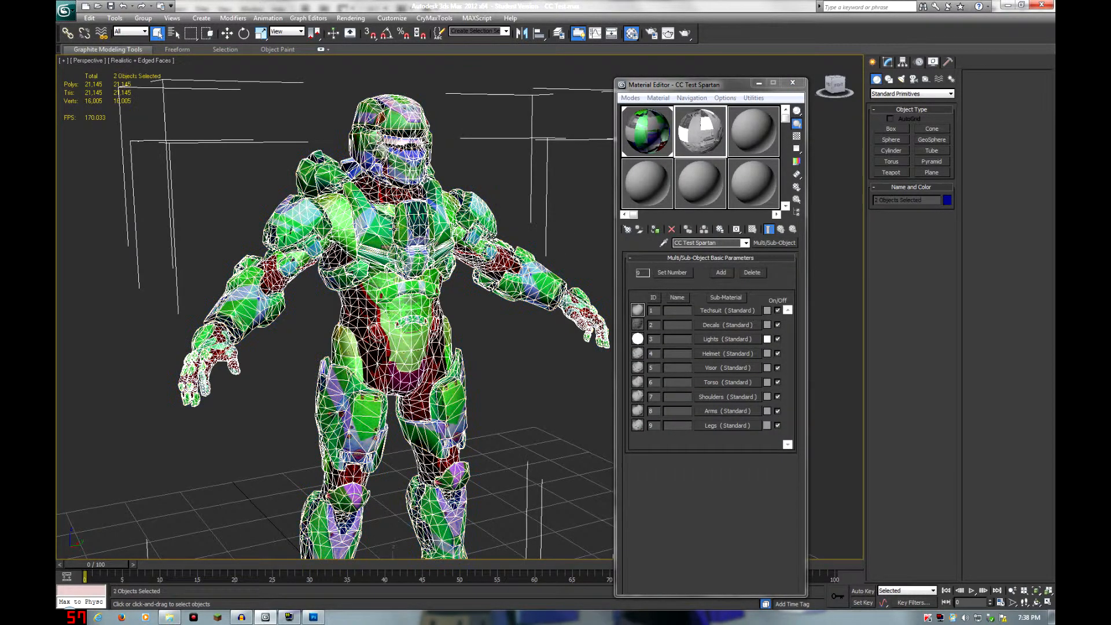
click(655, 230)
click(472, 346)
key(F4)
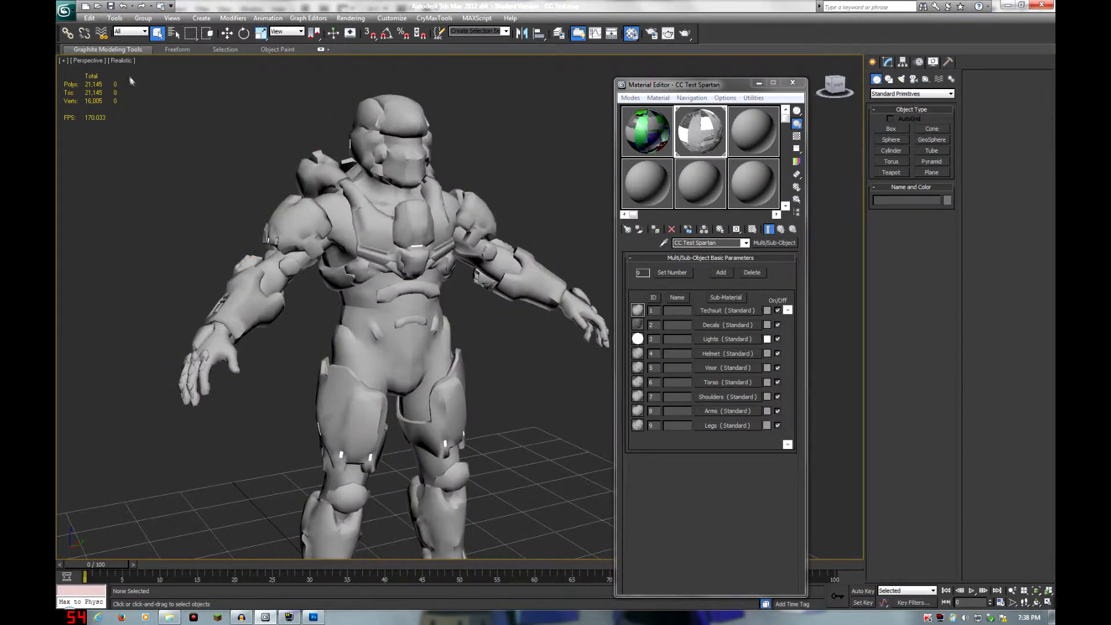
Step: Display the CC Test Spartan material as Realistic Materials with Maps and inspect the character's surface detail from several angles
click(121, 60)
mouse_move(174, 188)
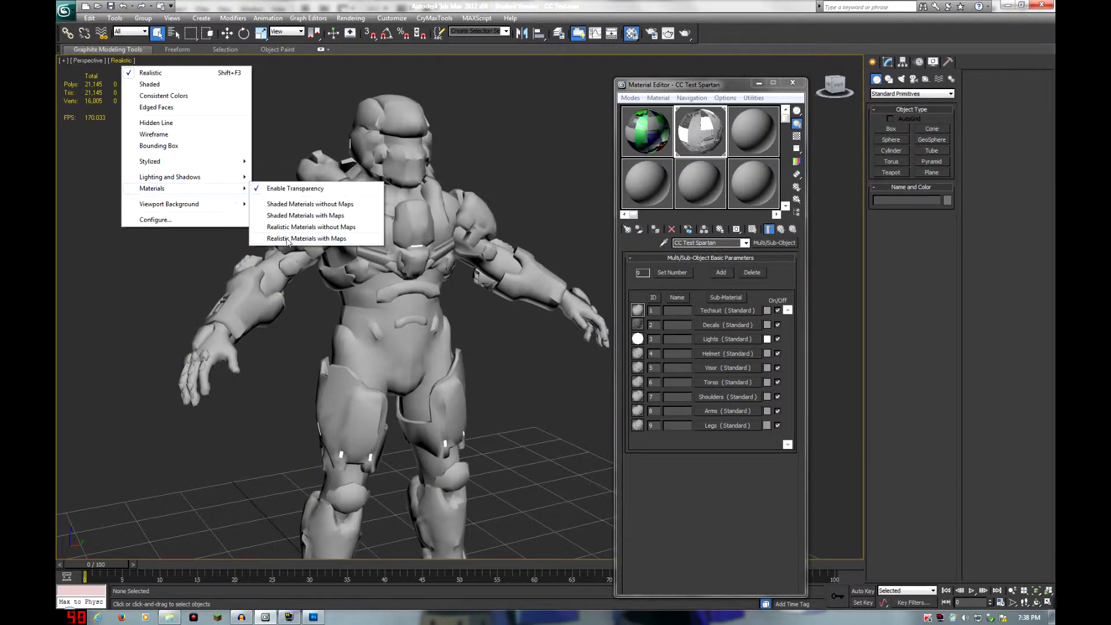
click(307, 238)
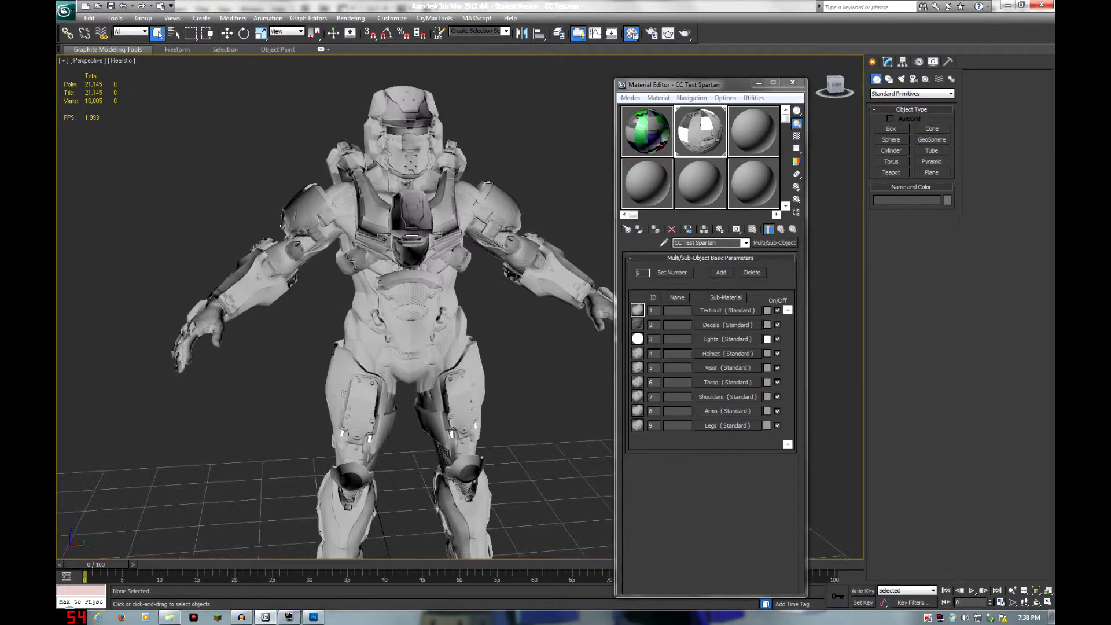
scroll(473, 328, up, 3)
middle_drag(473, 328, 456, 429)
alt+middle_drag(456, 429, 520, 292)
scroll(519, 293, down, 3)
alt+middle_drag(429, 342, 405, 357)
middle_drag(405, 418, 435, 338)
alt+middle_drag(496, 390, 446, 483)
middle_drag(424, 333, 461, 378)
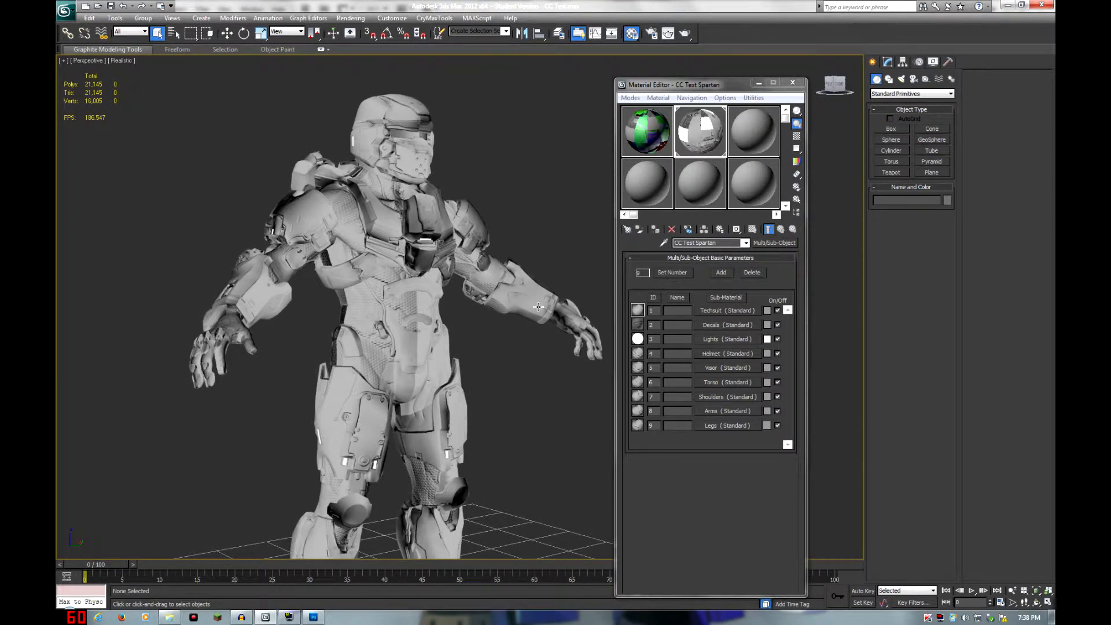
Step: Give the Techsuit sub-material a Composite diffuse map and add a second layer with its blend mode set to Multiply
click(723, 309)
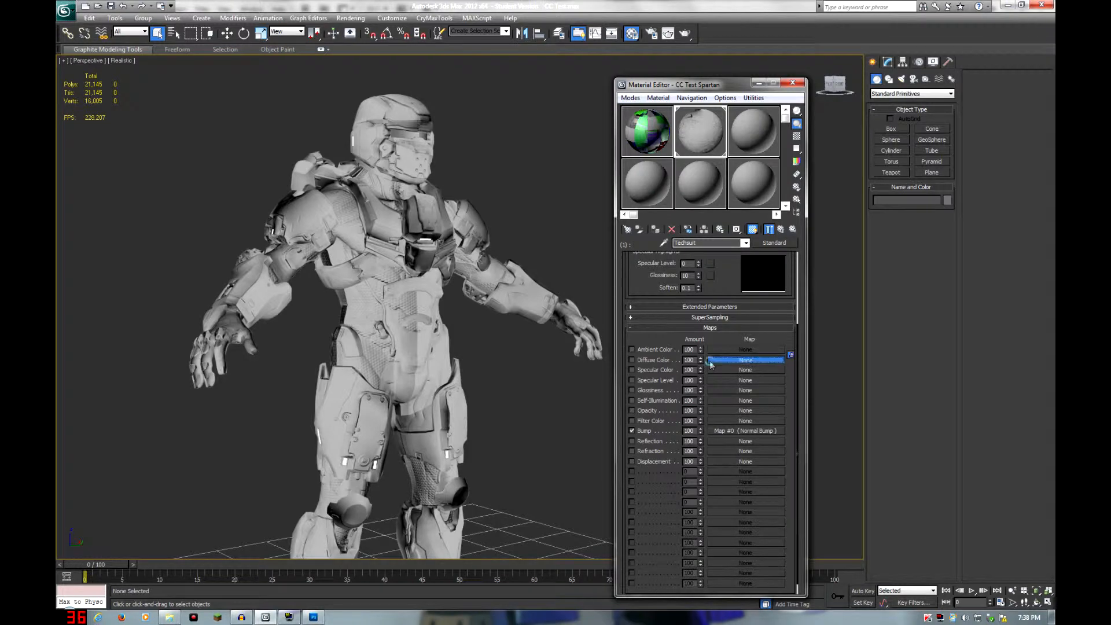
click(746, 360)
double_click(472, 253)
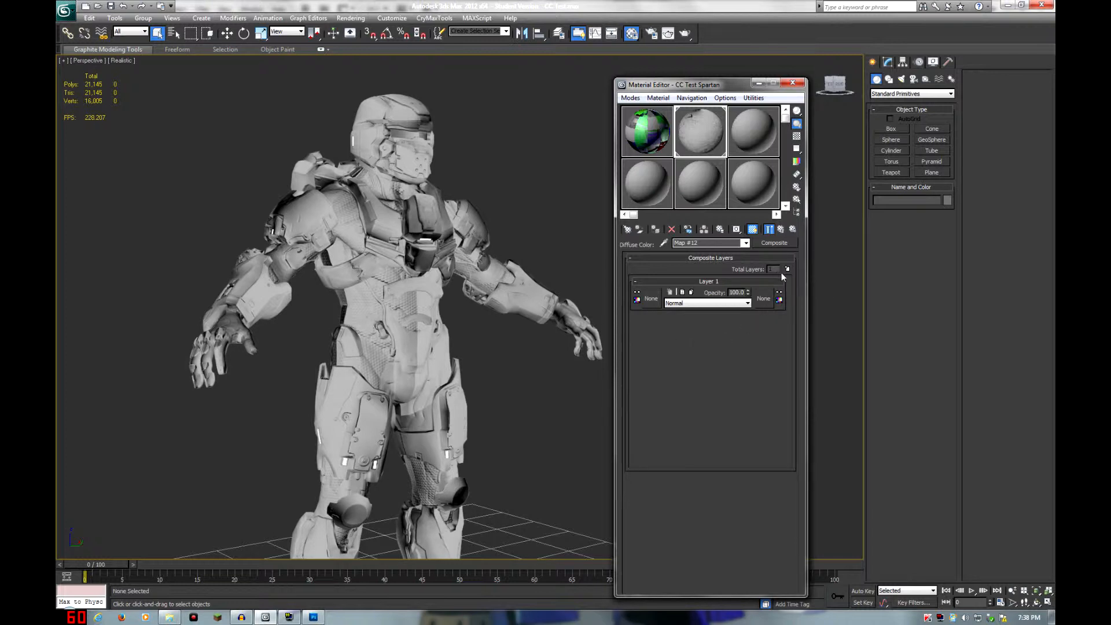
click(787, 270)
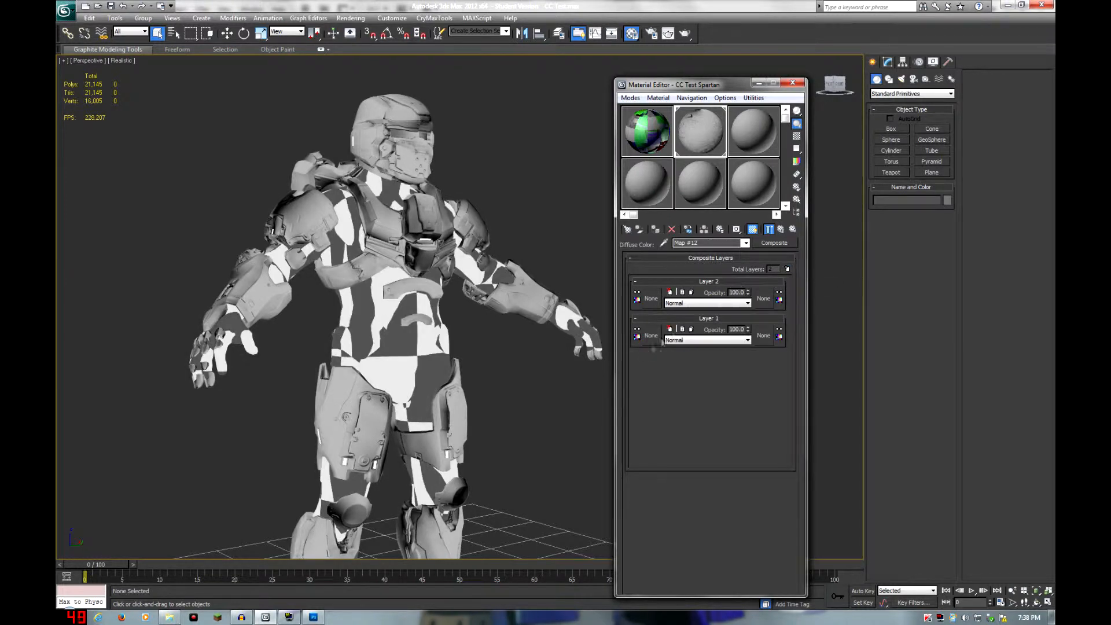
click(683, 302)
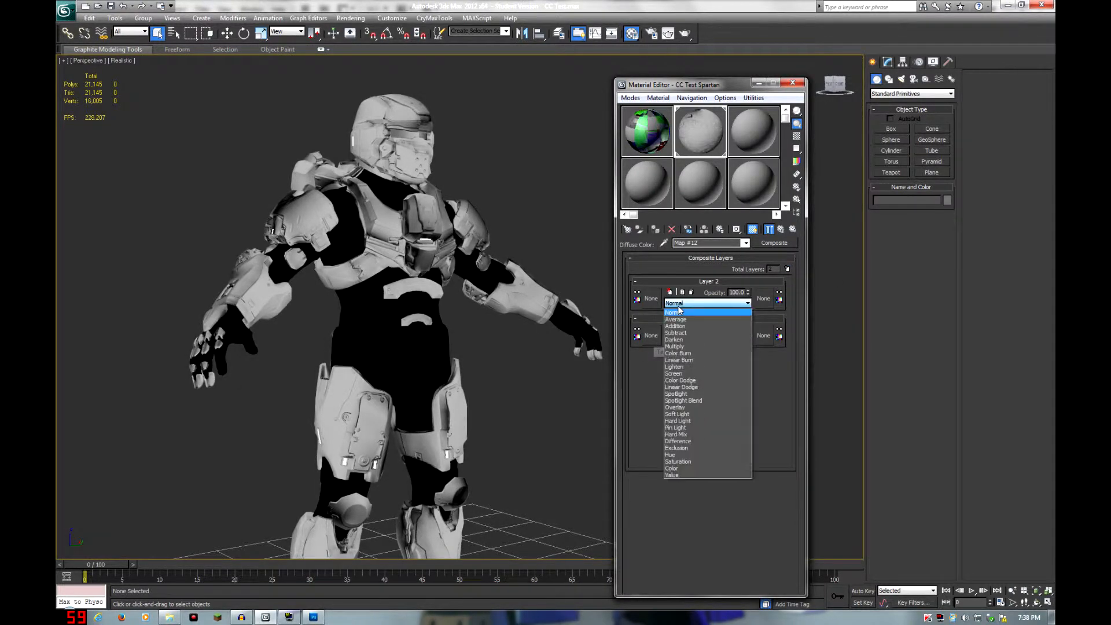
click(678, 346)
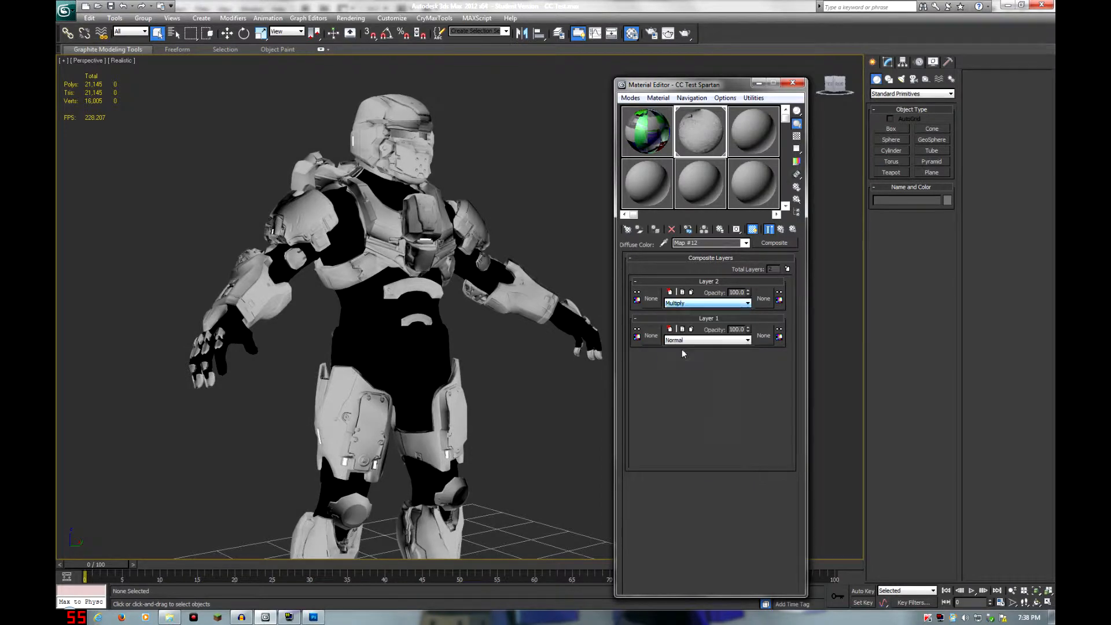
Step: Fill Layer 1 of the composite with a ColorCorrection map that uses the storm_spartan_techsuit_control.tif bitmap
click(651, 335)
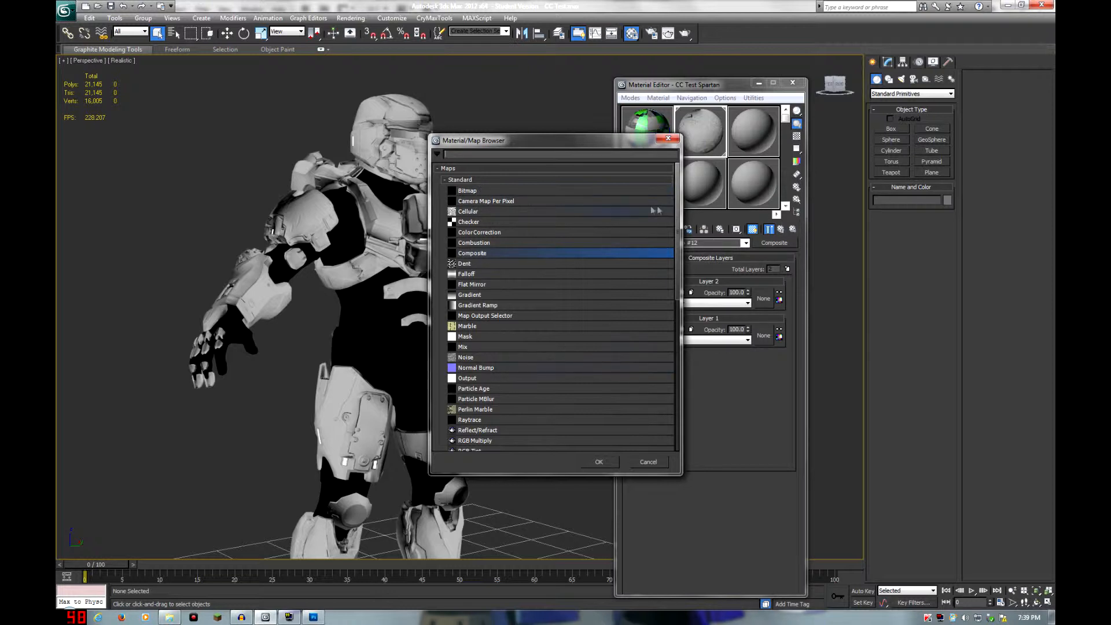
double_click(486, 234)
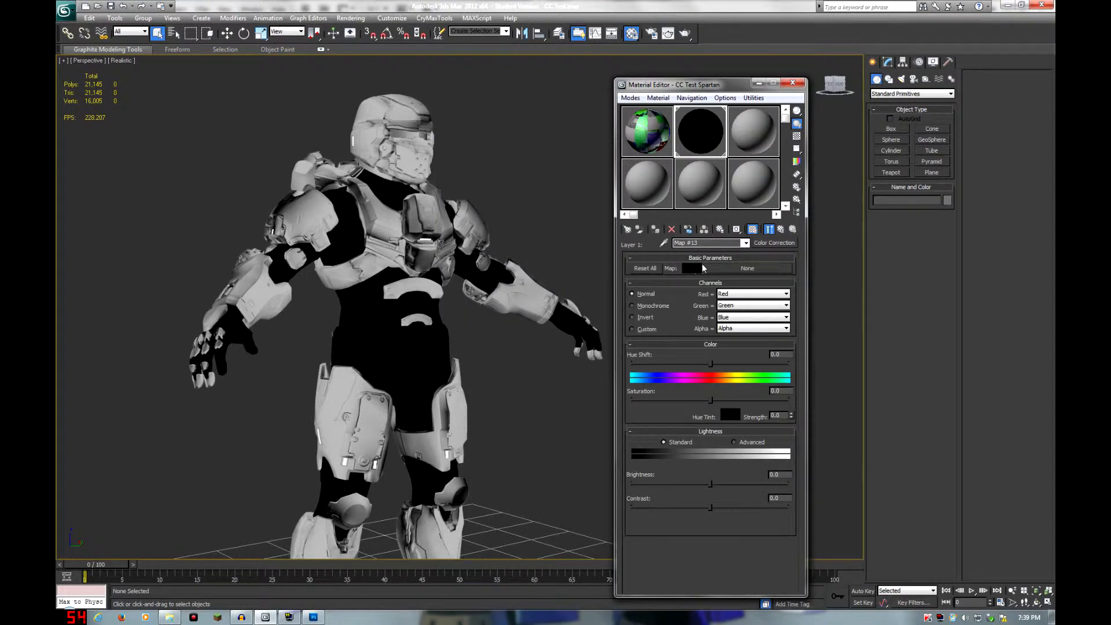
click(718, 267)
double_click(469, 191)
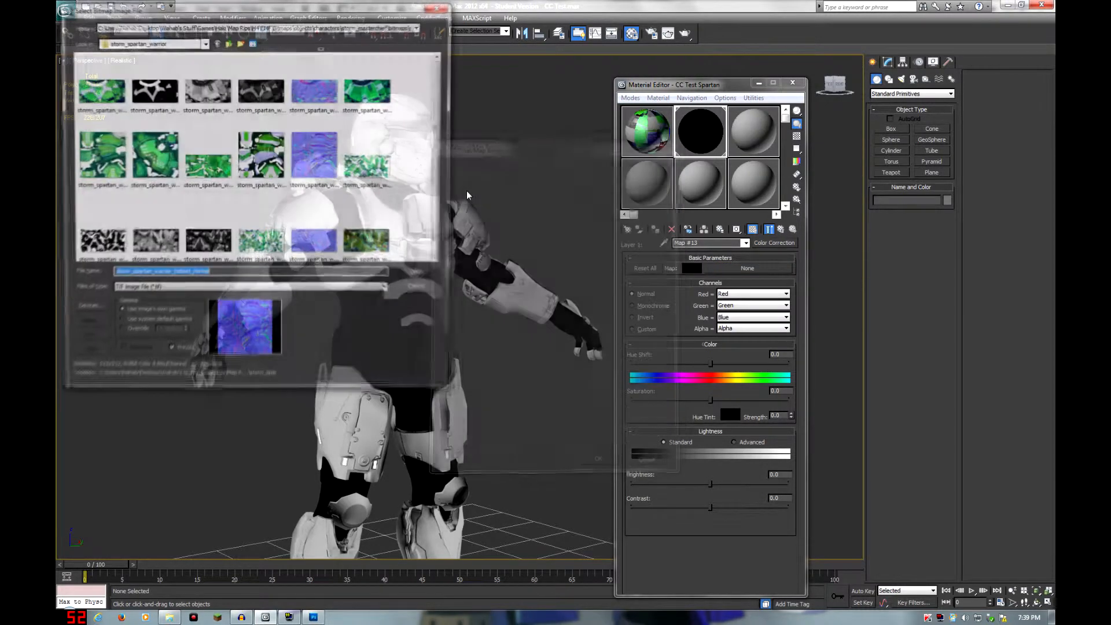
click(411, 183)
key(BackSpace)
scroll(221, 221, down, 1)
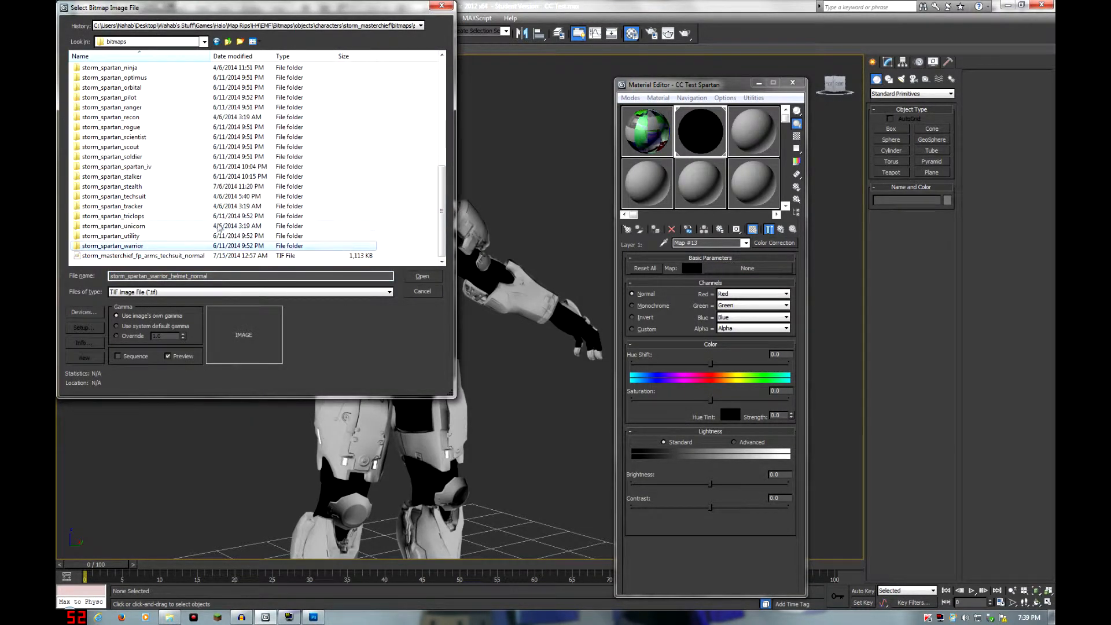
double_click(146, 197)
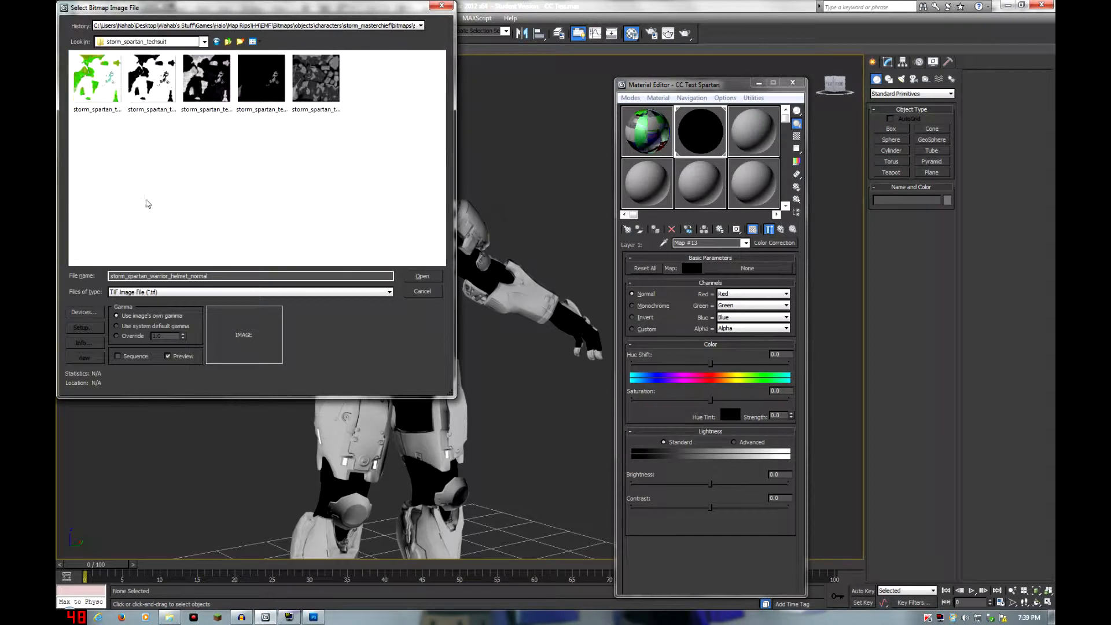
double_click(88, 96)
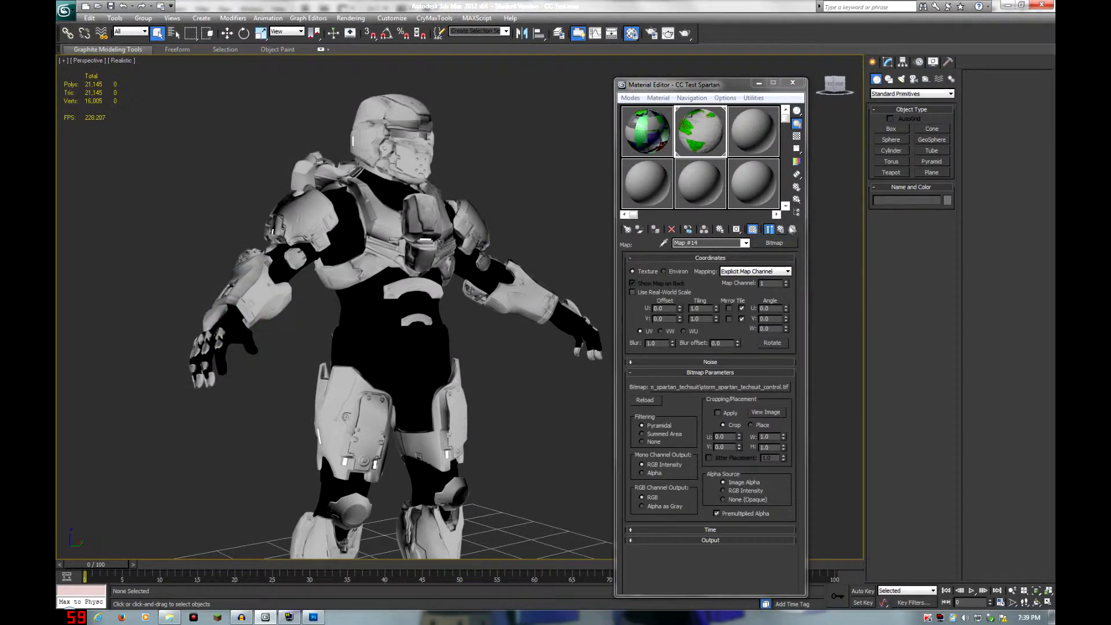
click(782, 230)
click(783, 230)
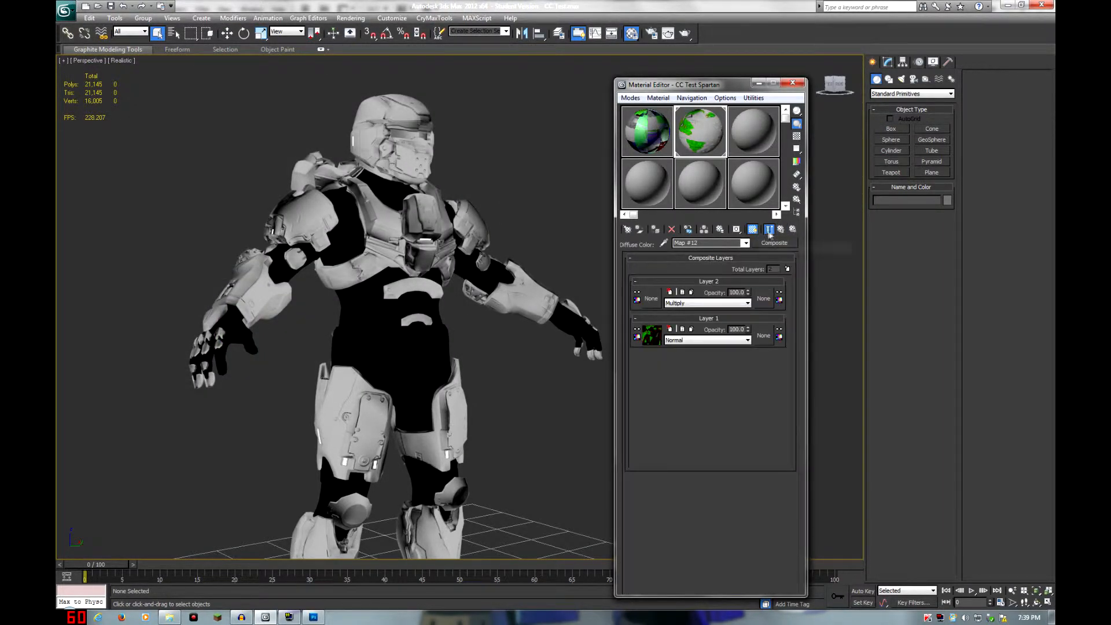
Step: Select the Techsuit mesh to check its diffuse map on the model, and return to the top level of the CC Test Spartan material
click(780, 231)
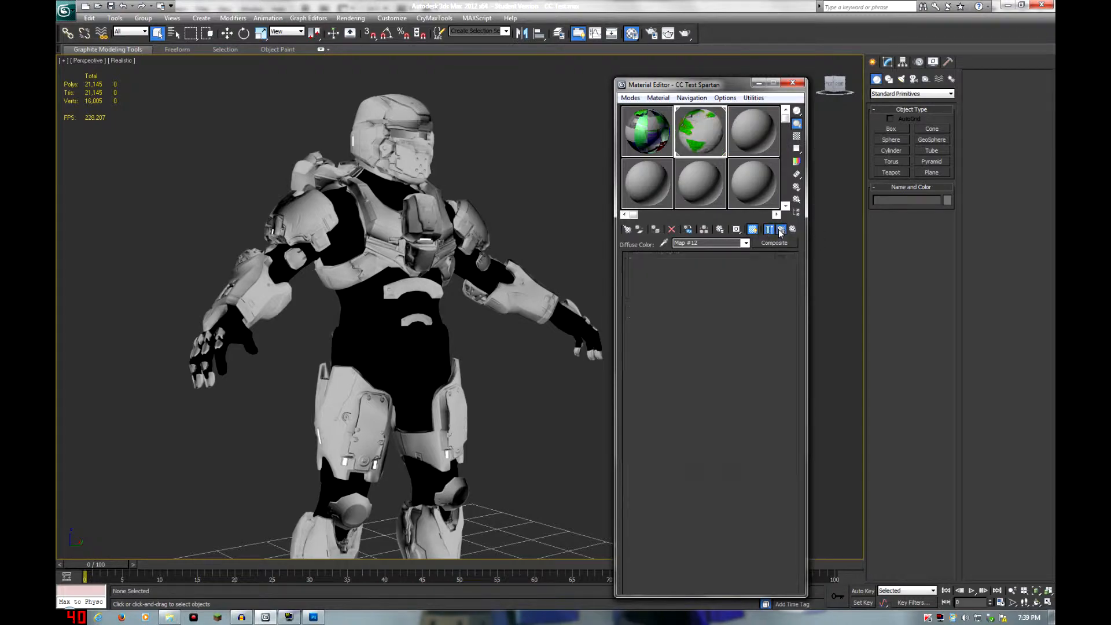
scroll(483, 358, up, 3)
middle_drag(481, 371, 438, 359)
key(F4)
click(437, 360)
key(F4)
click(720, 359)
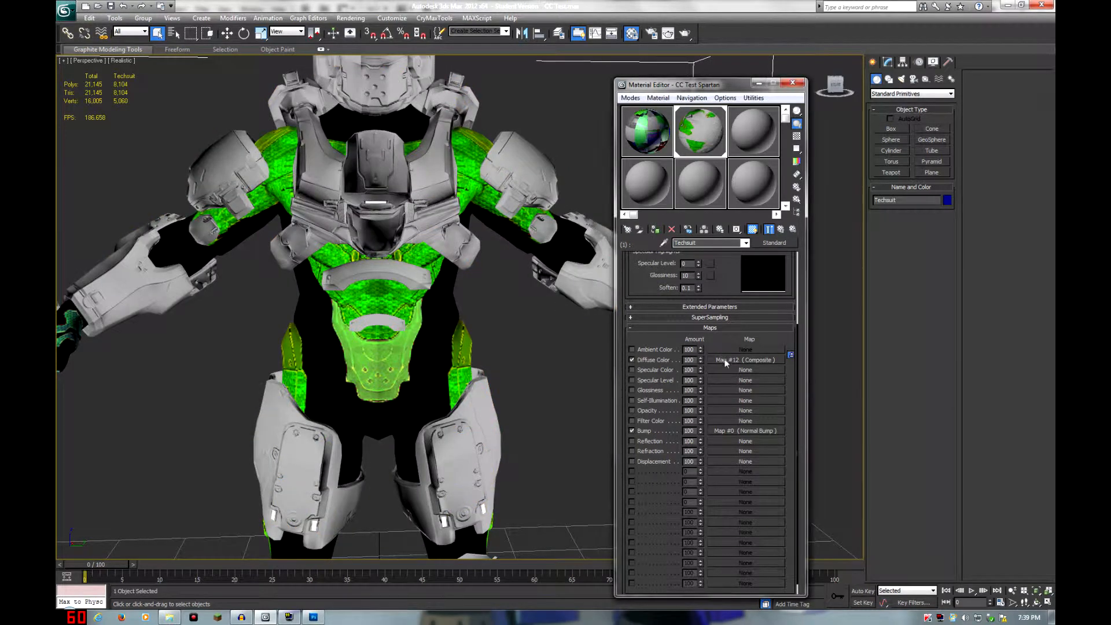
click(780, 229)
click(780, 230)
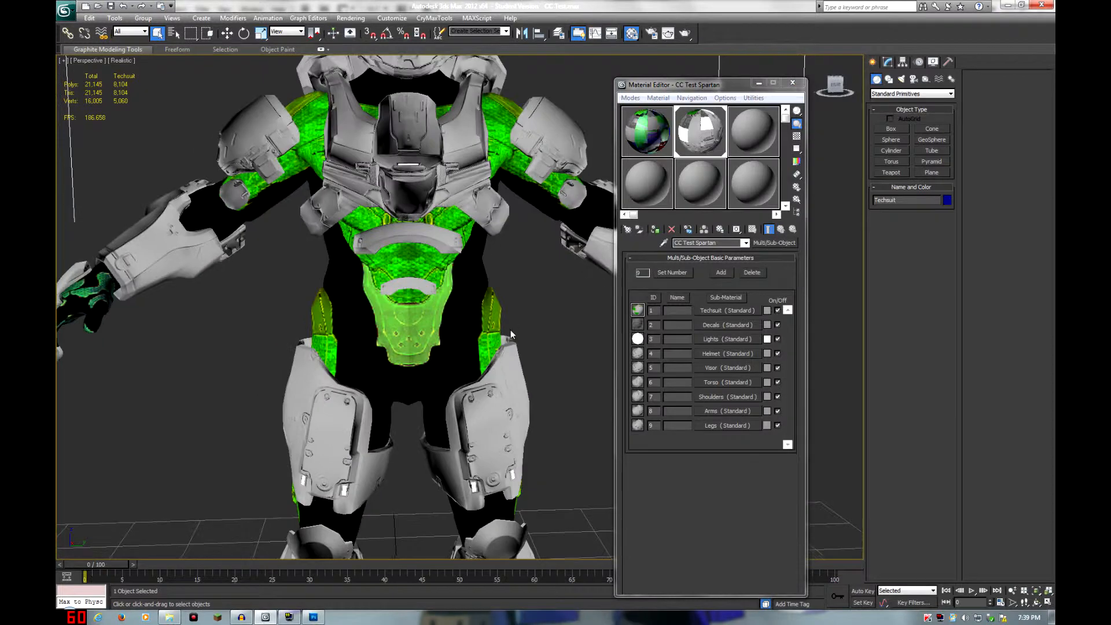
Step: Render the perspective view to check the techsuit, close the render and reopen the Techsuit sub-material
key(shift+q)
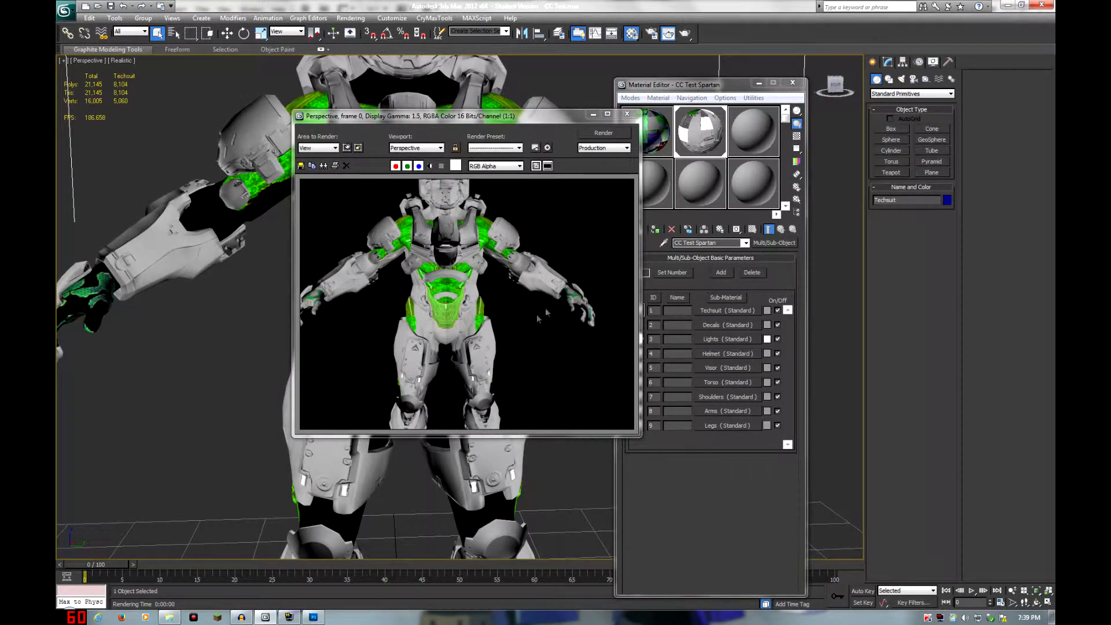
click(627, 114)
middle_drag(494, 250, 491, 352)
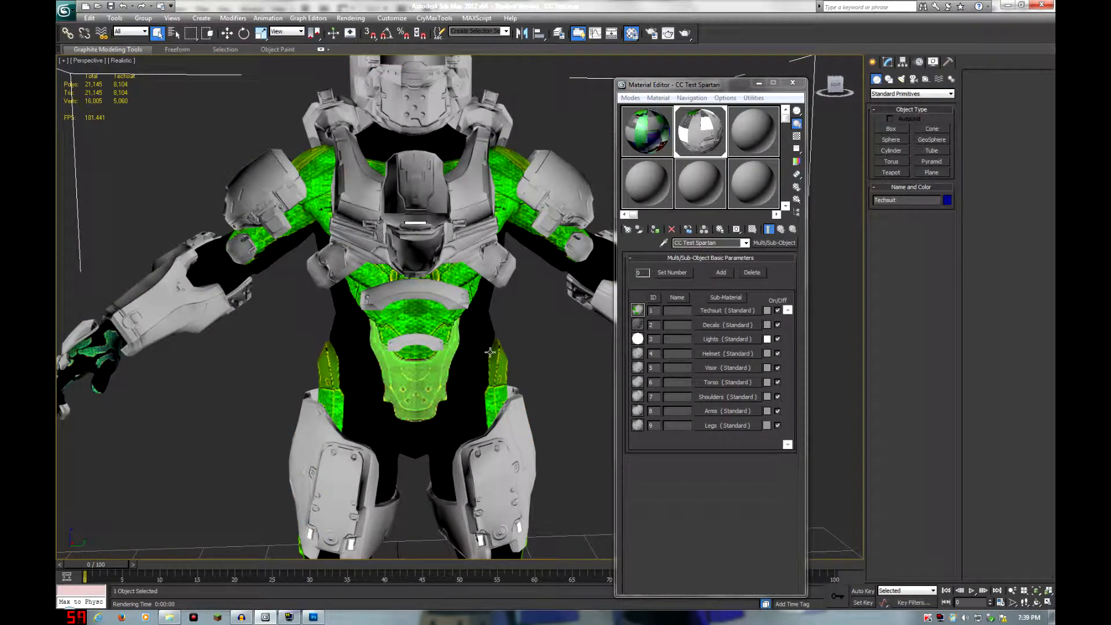
click(704, 311)
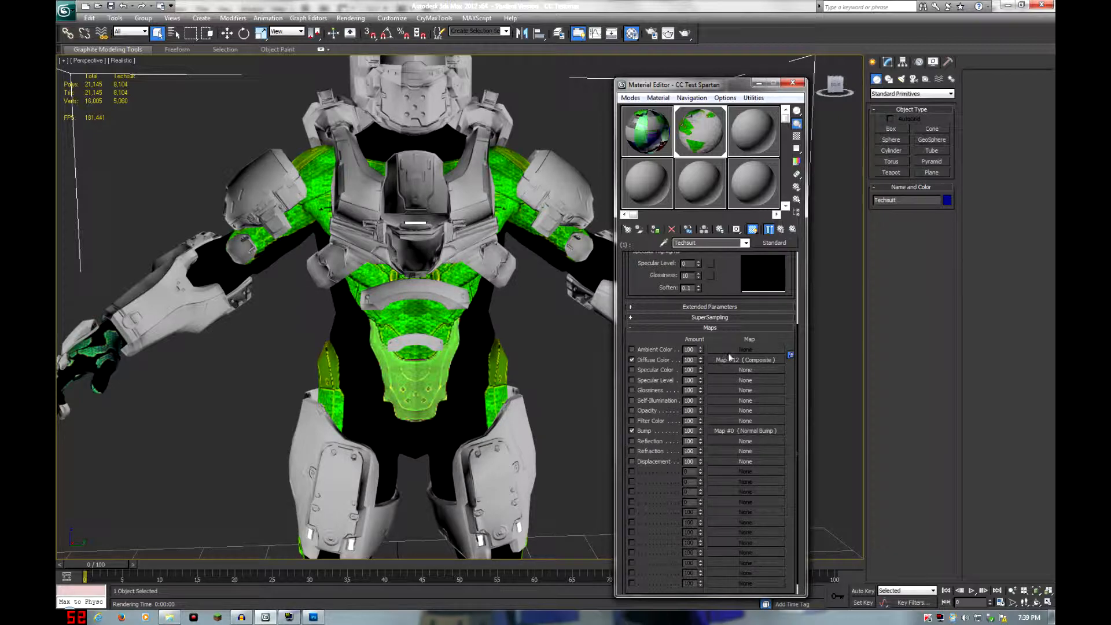
Step: Set the render output size to HDTV (video) at 1280x720, render the perspective view and close the resulting image
key(F10)
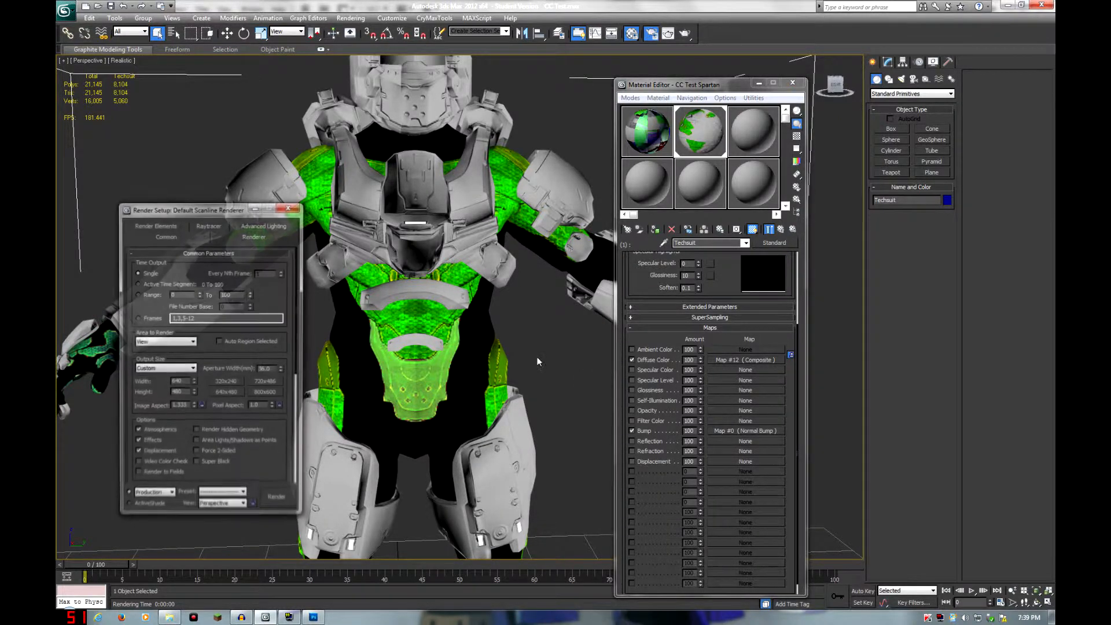
click(171, 371)
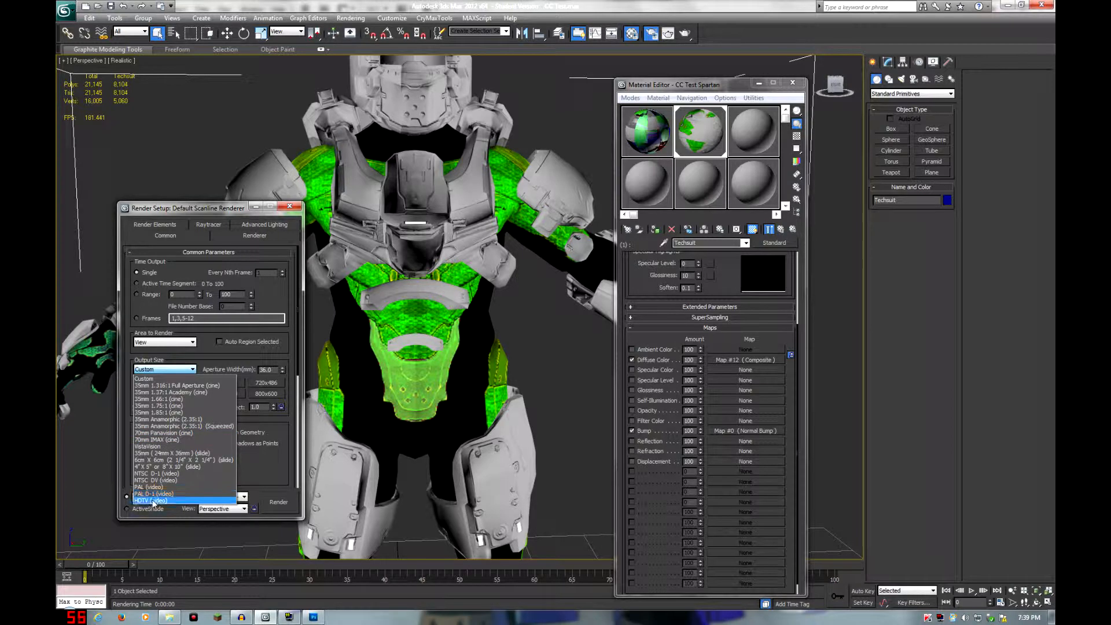
click(174, 496)
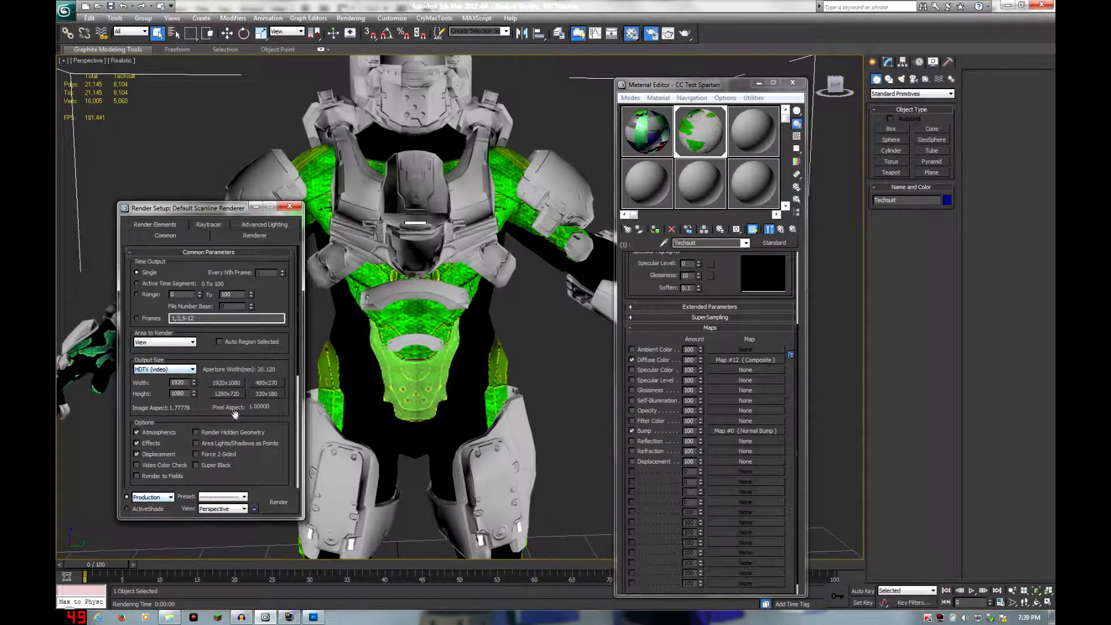
click(281, 502)
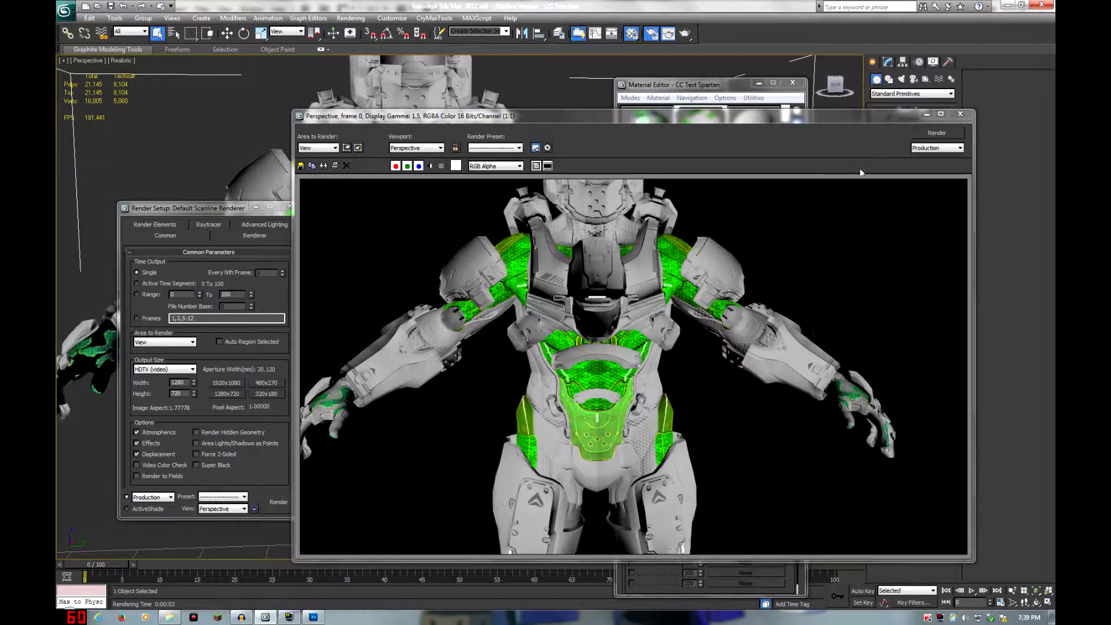
click(961, 113)
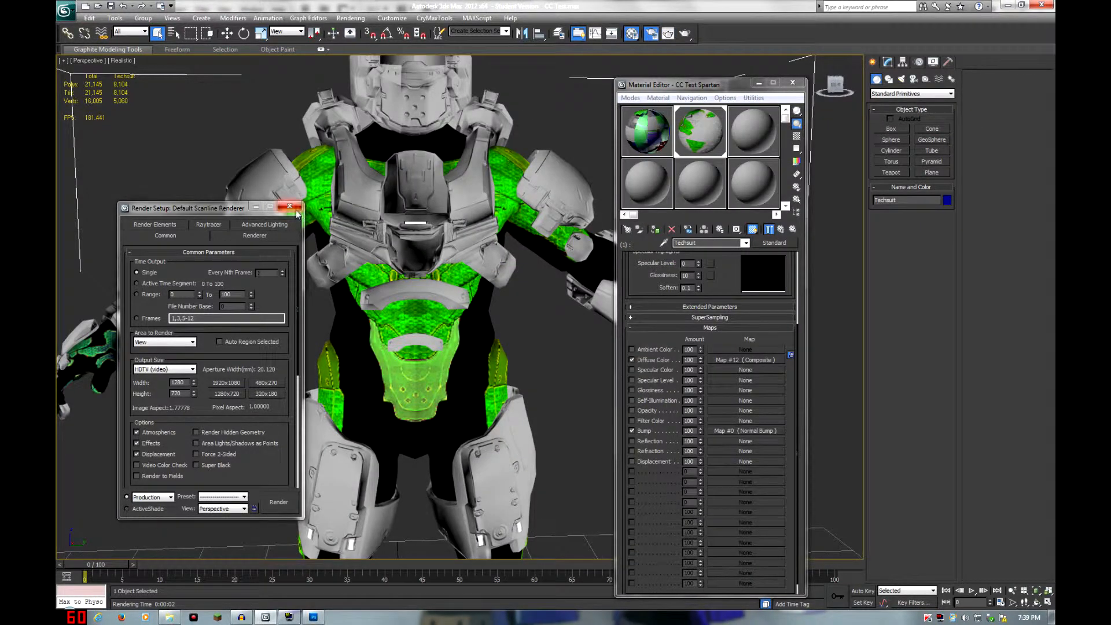
Step: Set the red, green, blue and alpha channels of the techsuit's Layer 1 ColorCorrection map all to Green
click(291, 207)
click(759, 359)
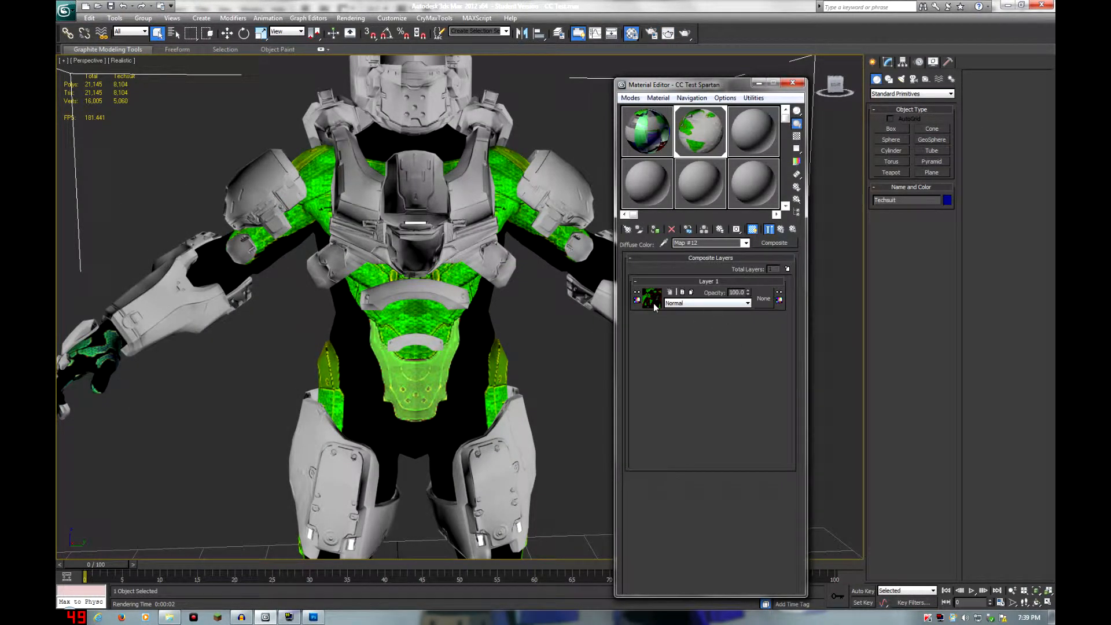
click(647, 303)
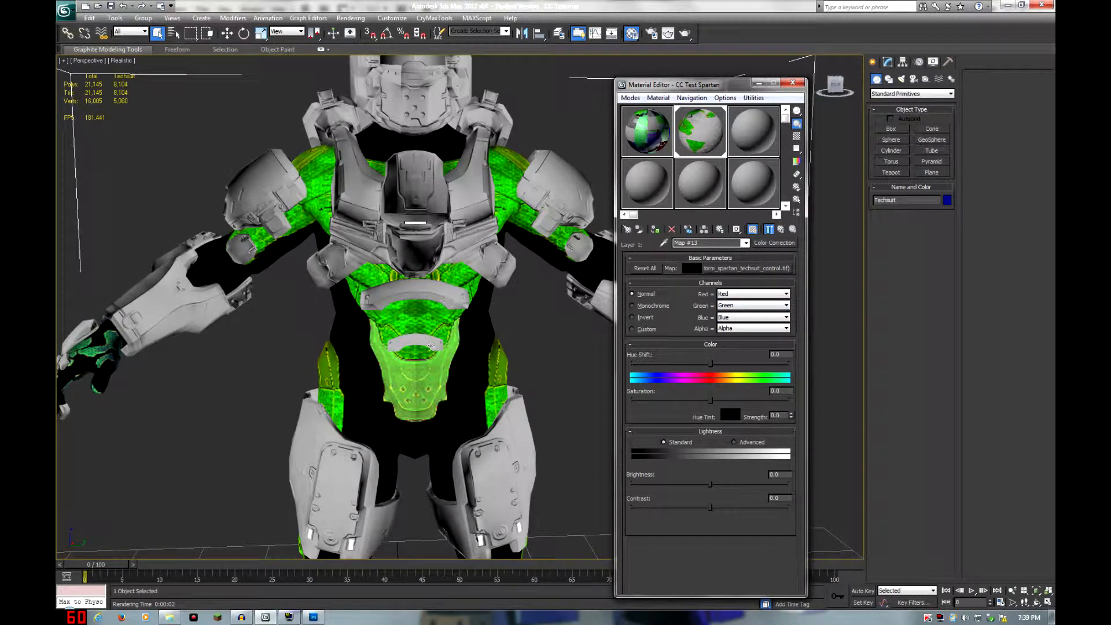
scroll(494, 359, down, 4)
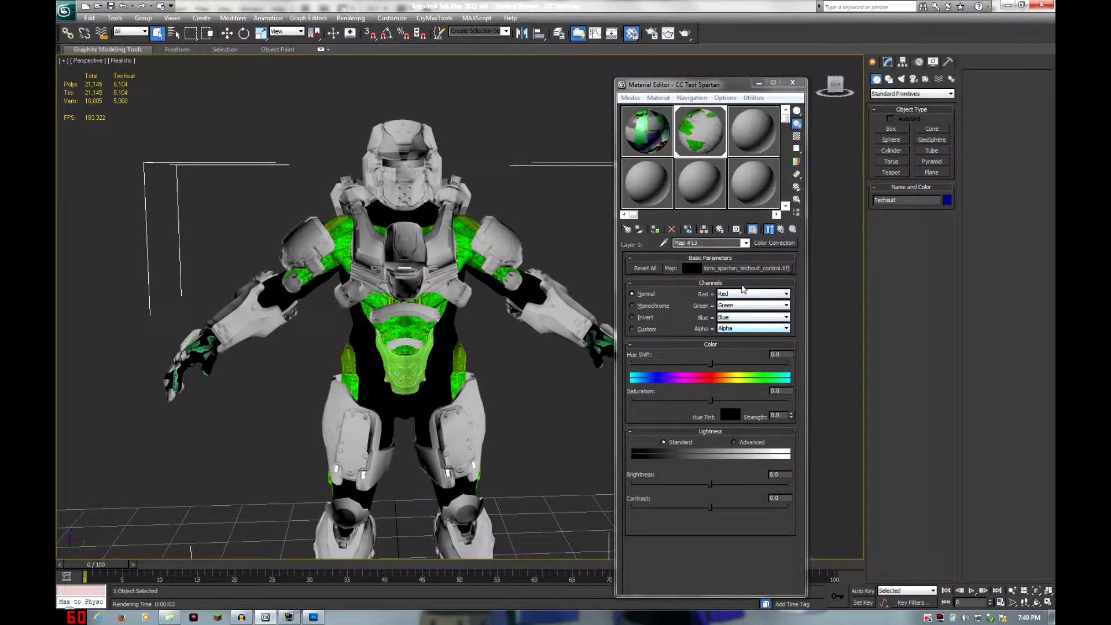
click(738, 298)
click(733, 306)
click(729, 318)
click(729, 334)
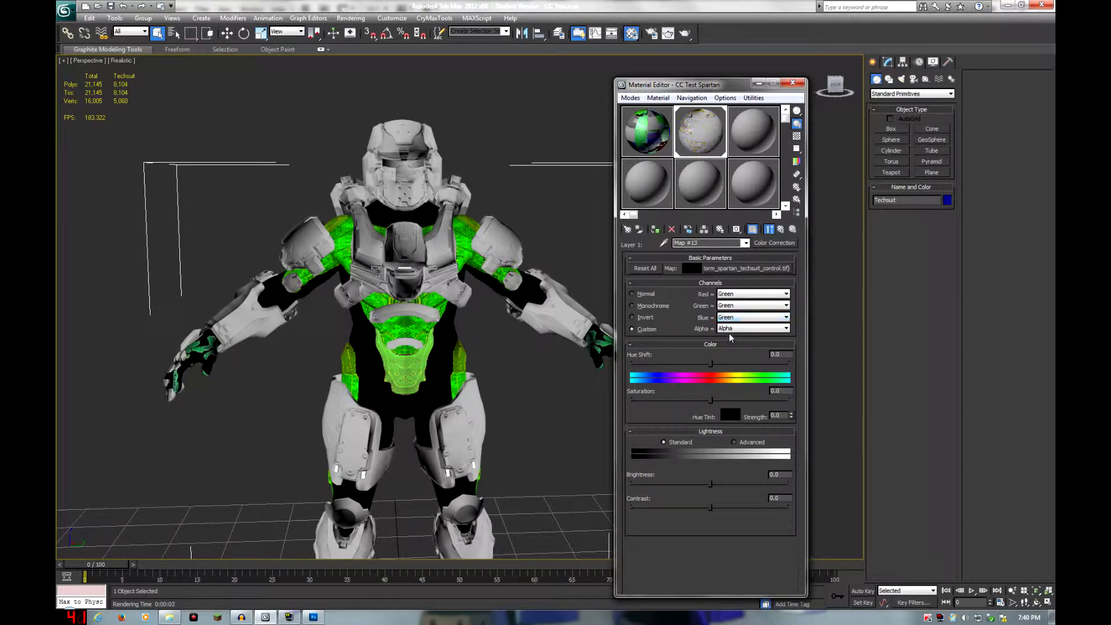
click(732, 328)
click(728, 345)
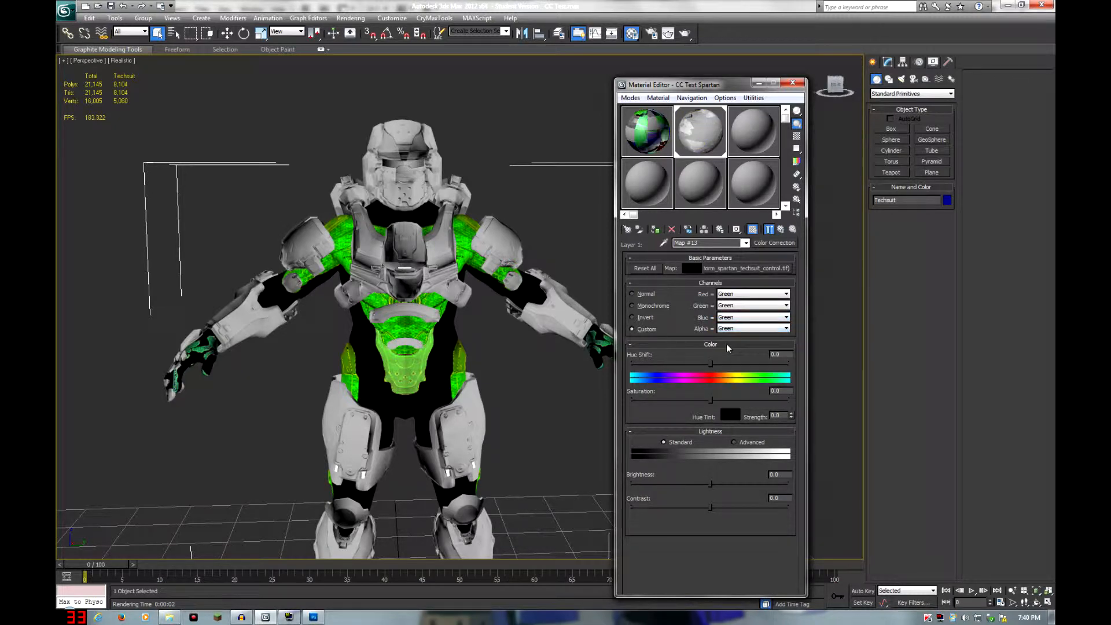
Step: Set the alpha source of the techsuit control bitmap to None (Opaque) and go back up to the Techsuit sub-material
scroll(460, 320, up, 3)
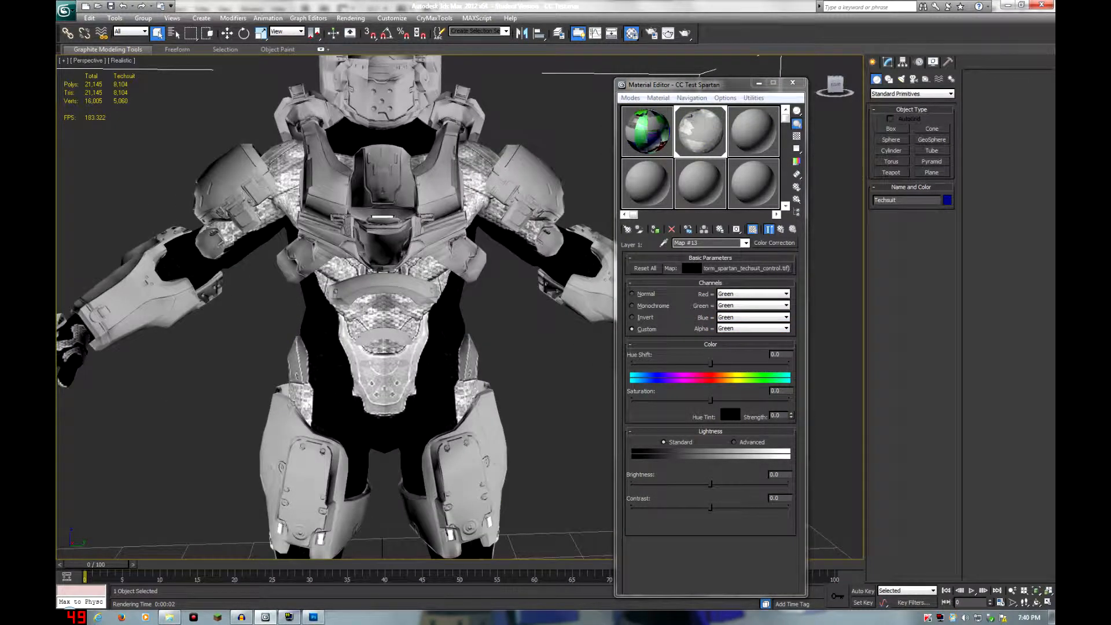
click(749, 268)
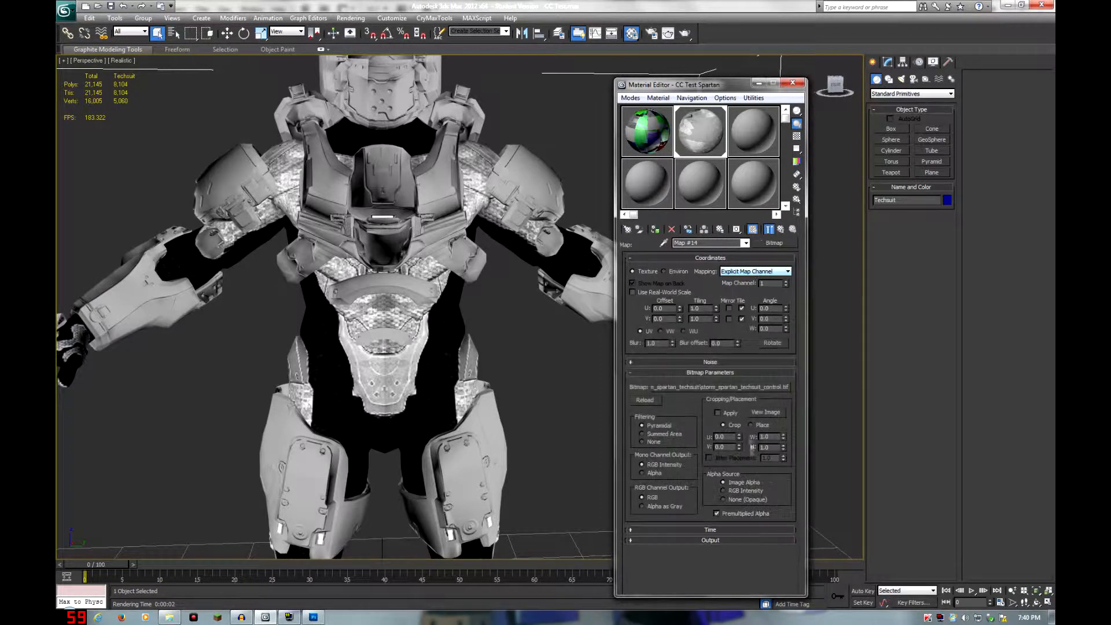
click(735, 499)
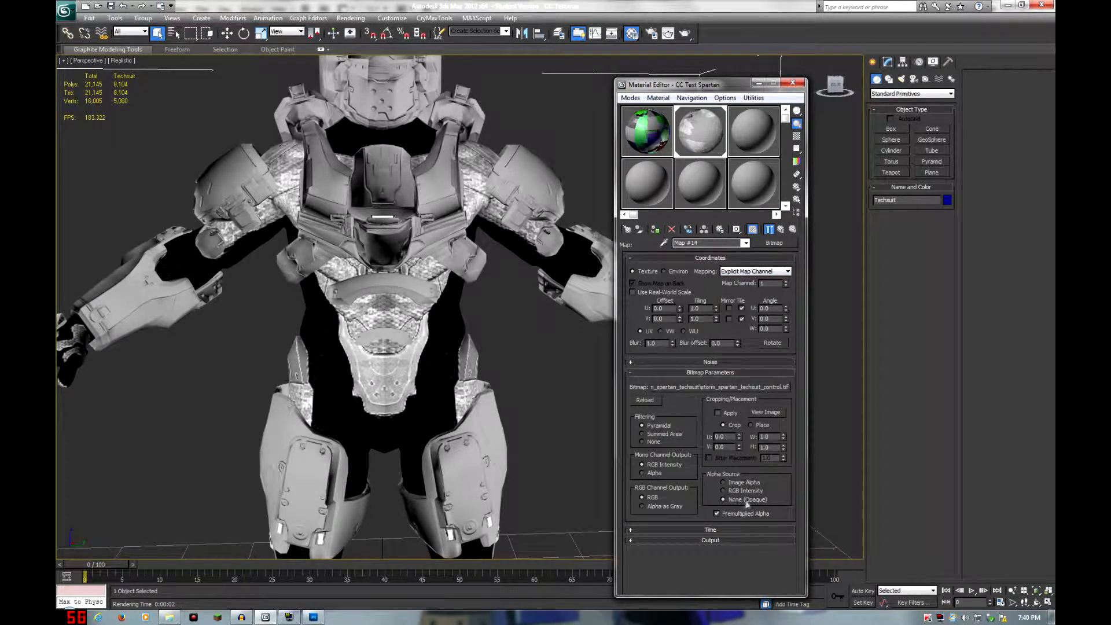
click(771, 229)
click(781, 229)
click(781, 229)
Step: Render the perspective view to check the greyscale techsuit map and close the render
middle_drag(470, 405, 513, 430)
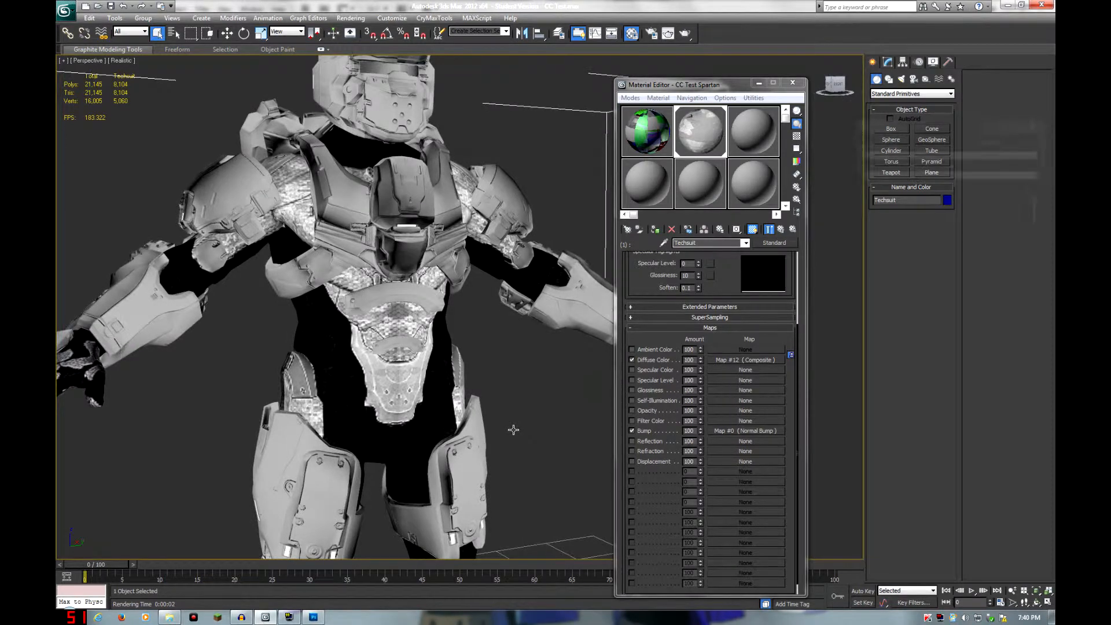
key(shift+q)
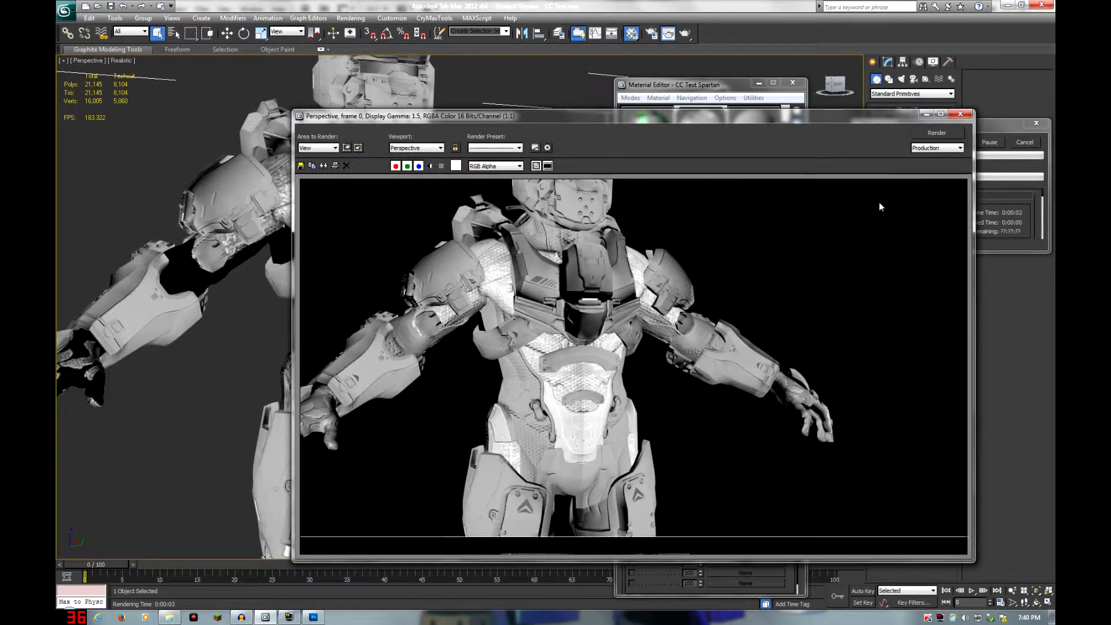
click(961, 114)
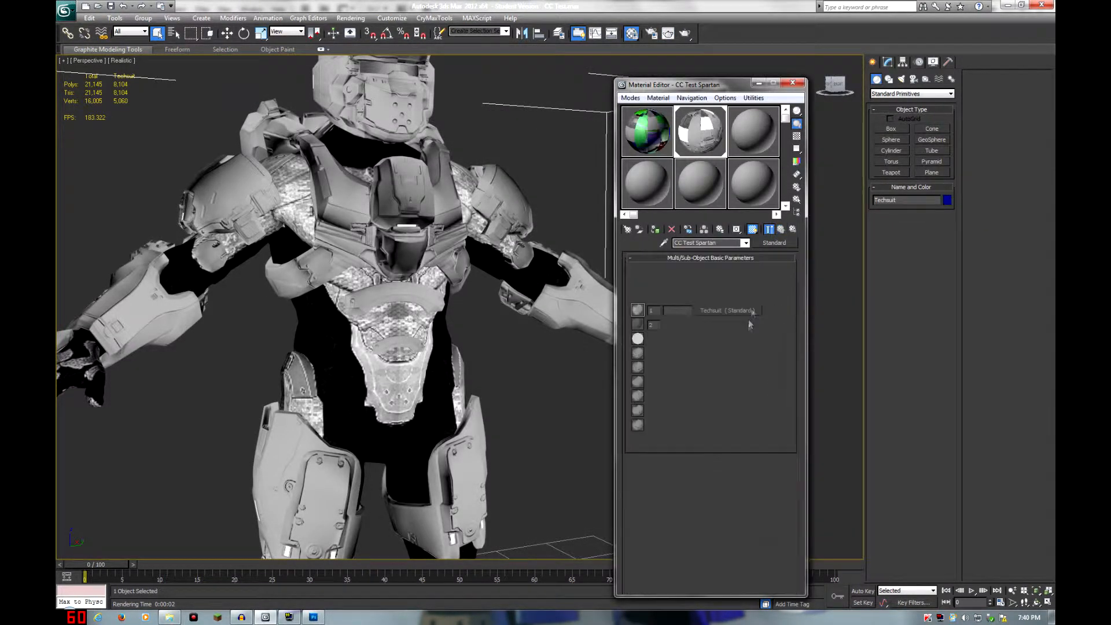
Step: Set the diffuse colours of the Techsuit, Decals and Helmet sub-materials to black, and check them in a render of the perspective view
click(767, 310)
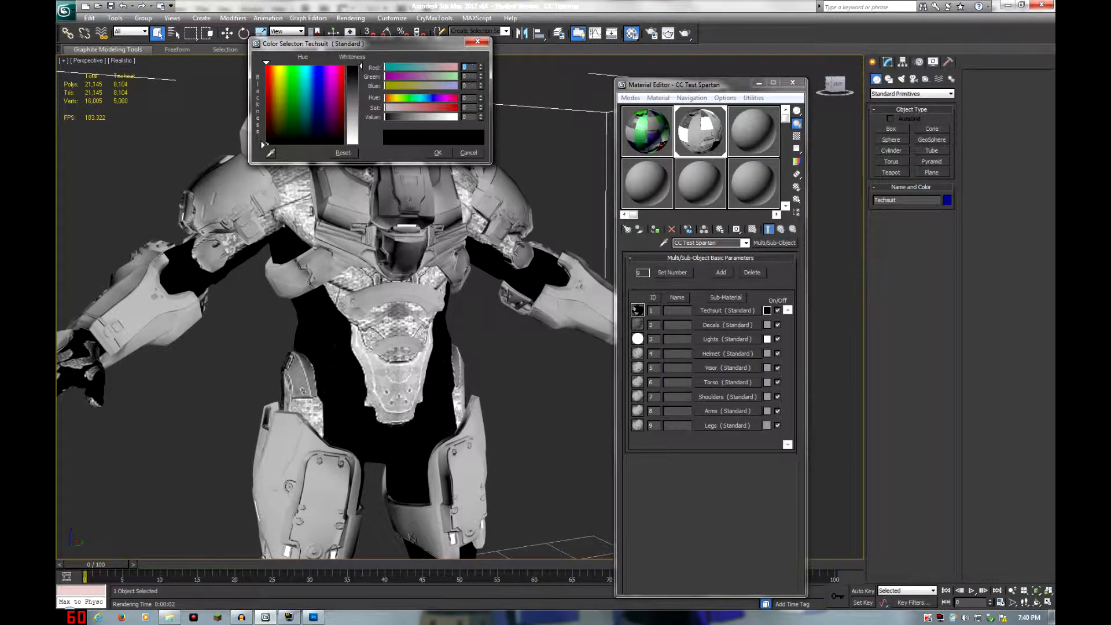
click(439, 153)
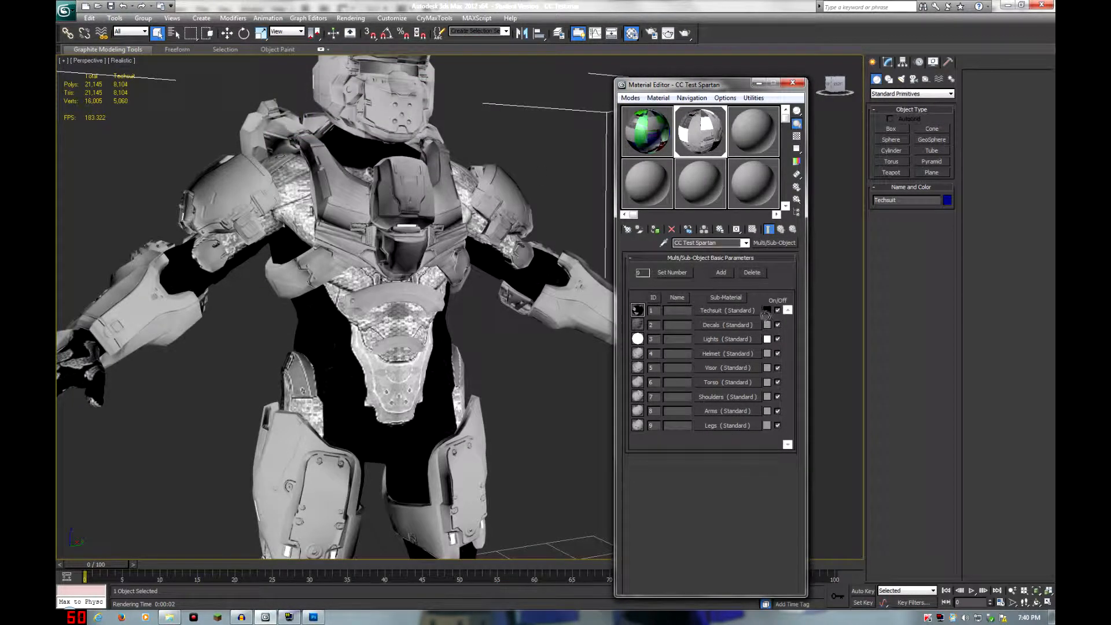
drag(767, 326, 767, 325)
click(711, 344)
click(767, 353)
drag(377, 87, 376, 165)
click(438, 153)
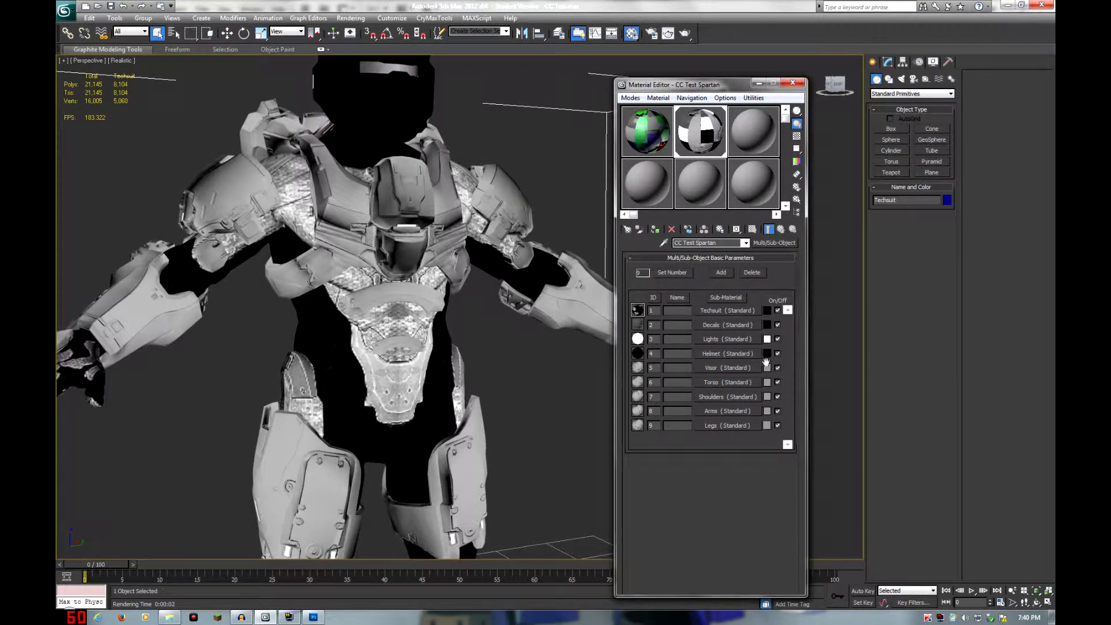
key(shift+q)
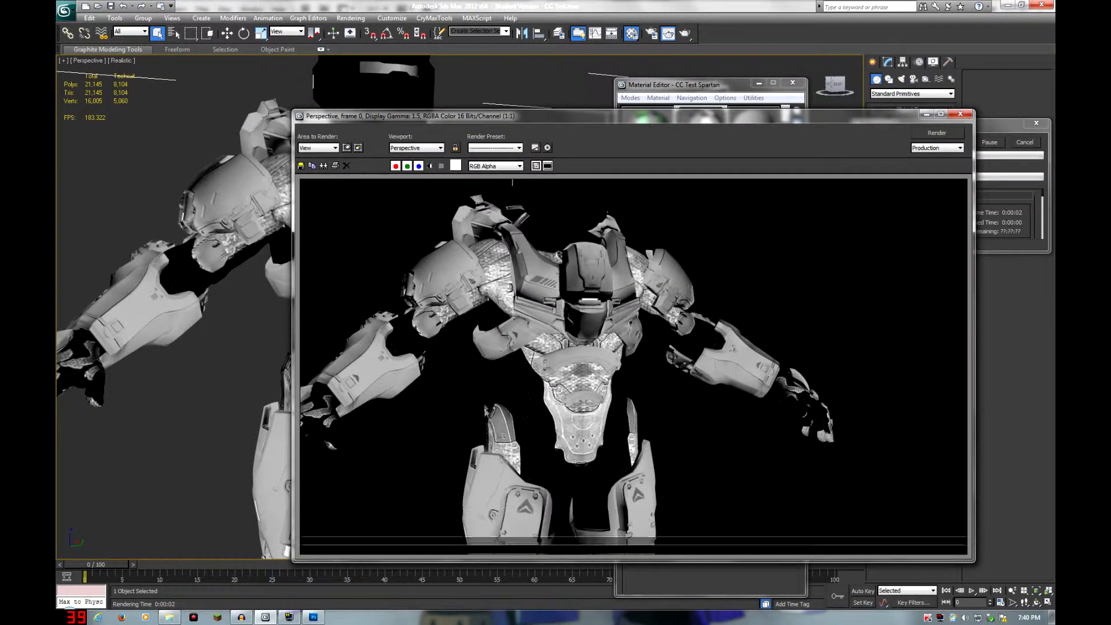
click(960, 115)
Step: Copy the black diffuse colour to the Visor, Torso, Shoulders, Arms and Legs sub-materials, and reopen the Techsuit sub-material
drag(767, 353, 766, 366)
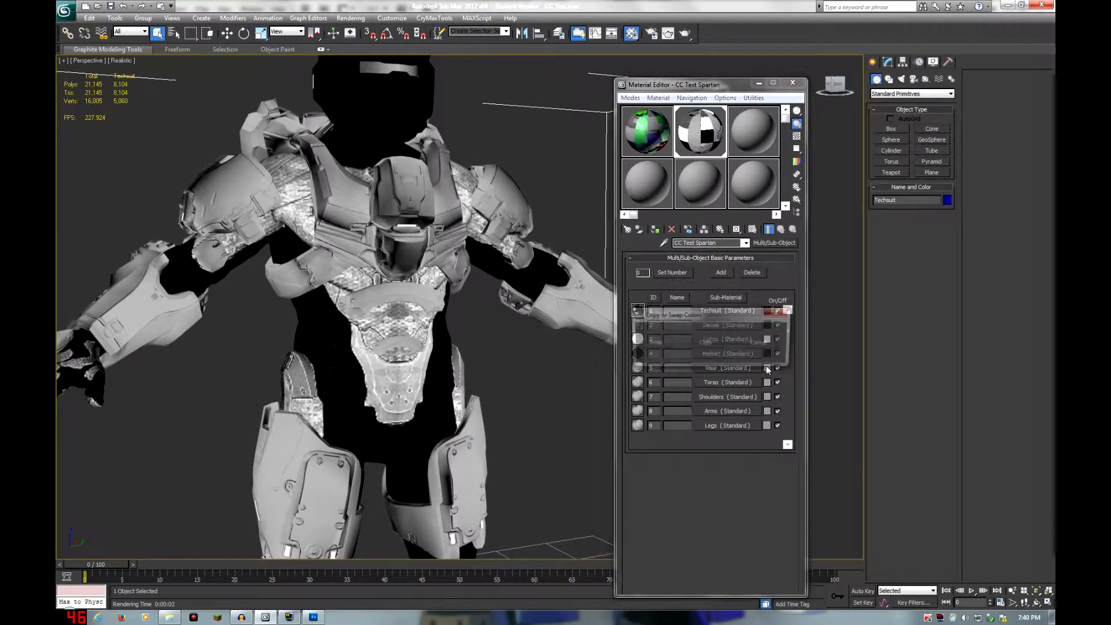
click(706, 344)
scroll(463, 408, down, 5)
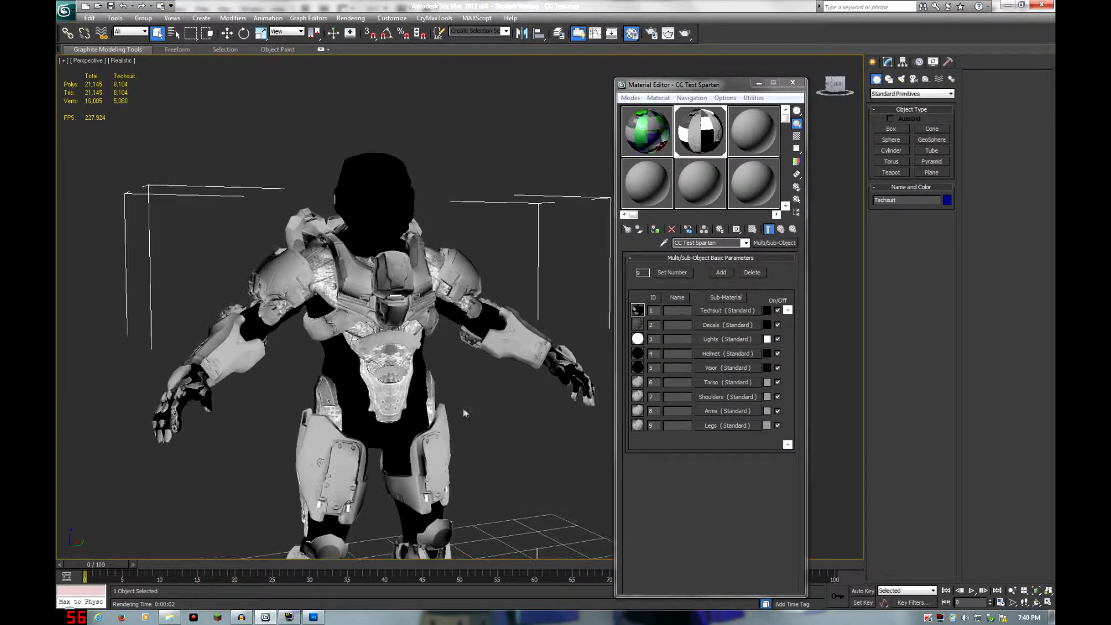
alt+middle_drag(455, 358, 410, 349)
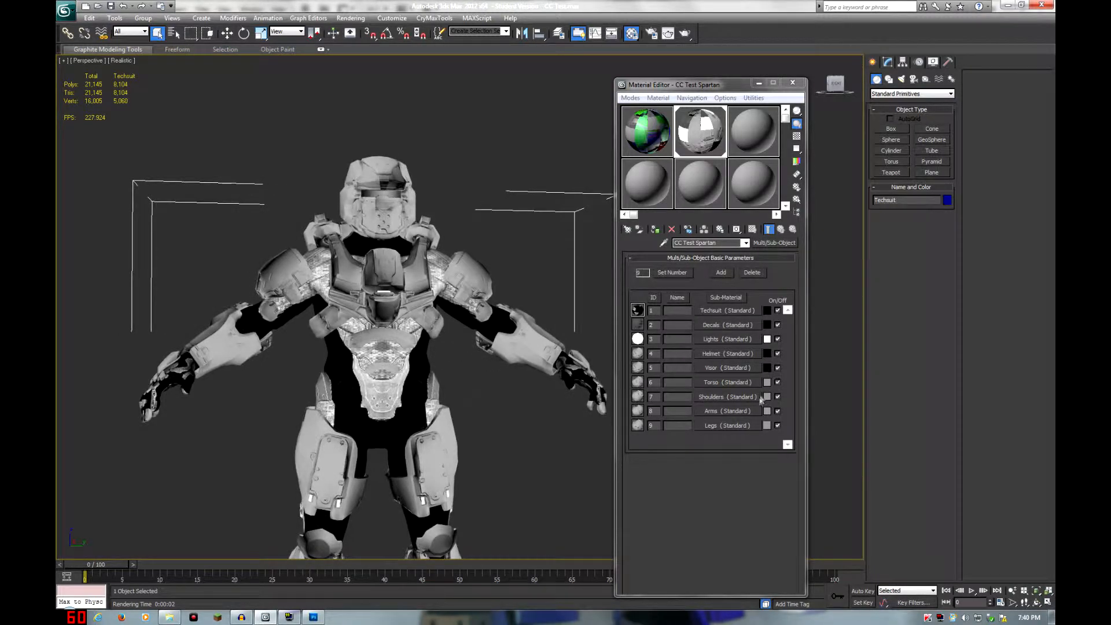
drag(768, 368, 767, 426)
click(717, 351)
click(707, 342)
click(708, 343)
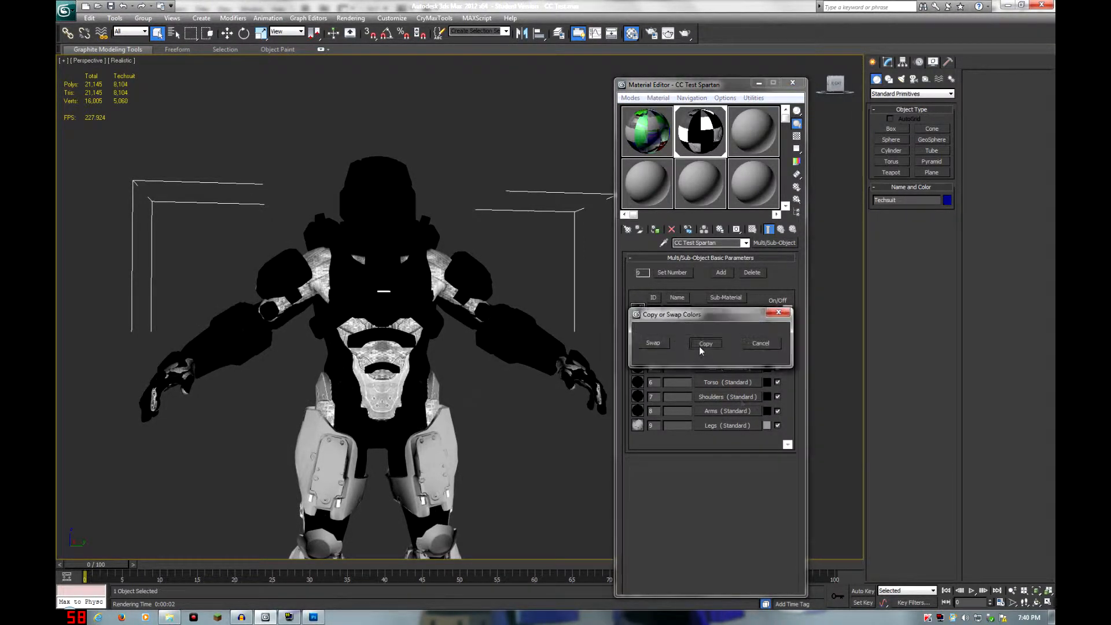
click(702, 347)
click(706, 312)
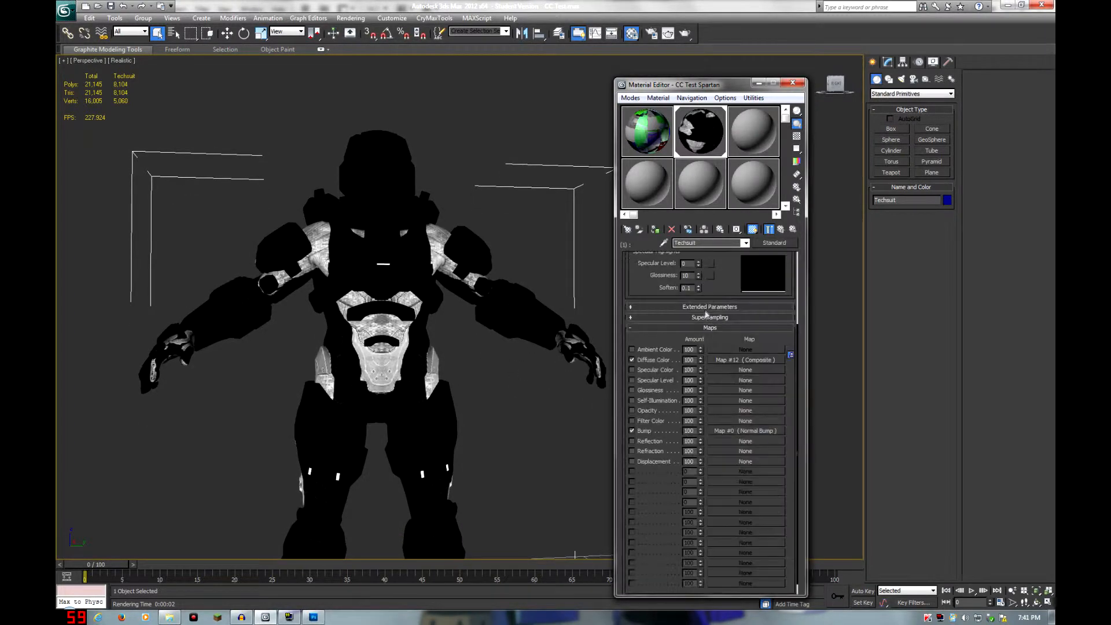
Step: Hide the Warrior Armor object and render the exposed techsuit from an angled view
click(541, 414)
right_click(539, 410)
click(564, 382)
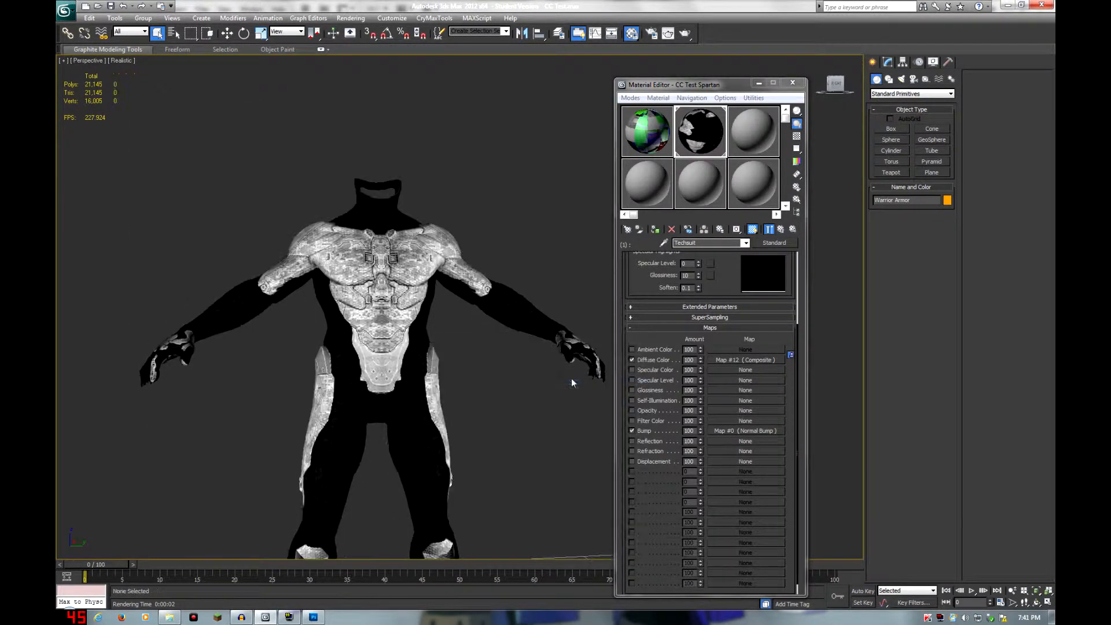
alt+middle_drag(510, 399, 441, 399)
key(shift+q)
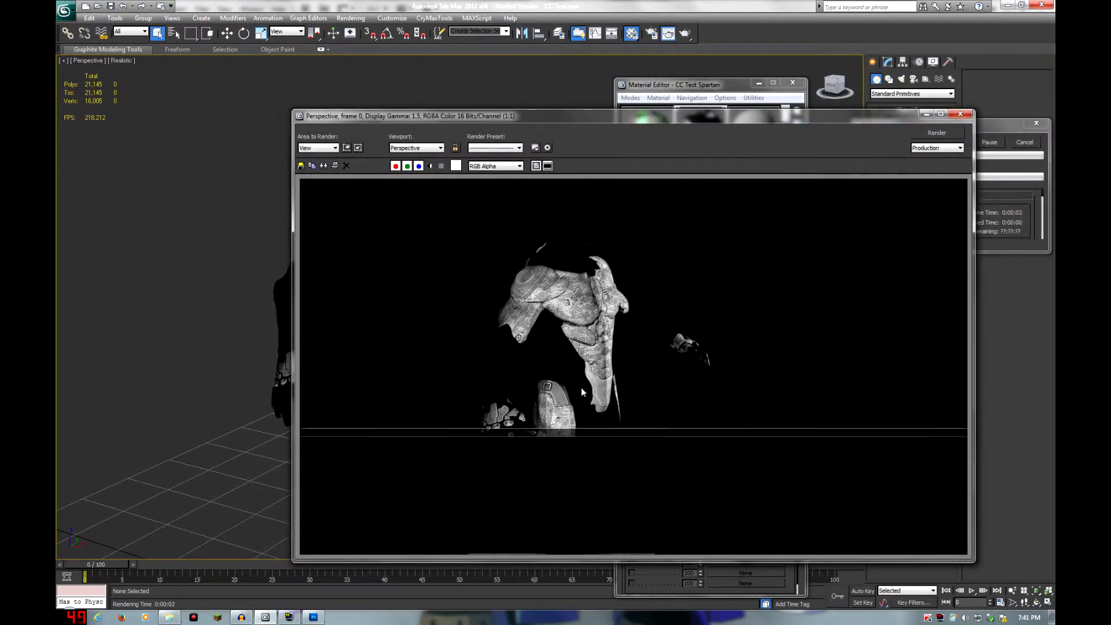
Step: Set the environment background colour to a medium grey, re-render the perspective view, and close the render and environment settings
key(8)
click(781, 181)
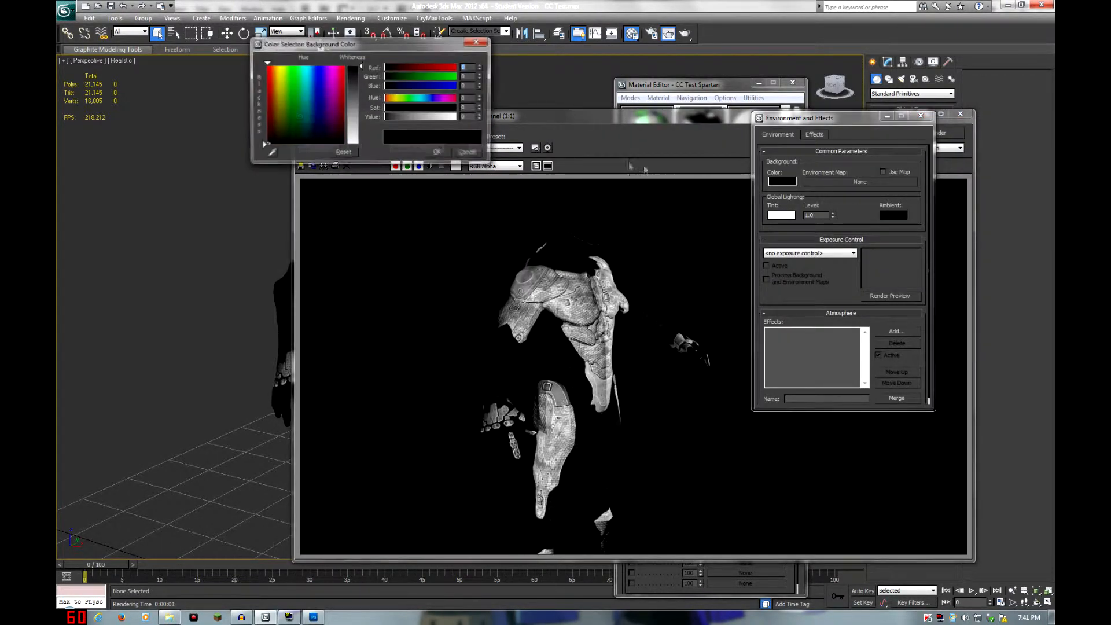
mouse_move(336, 127)
mouse_down()
mouse_move(343, 114)
mouse_move(318, 145)
mouse_move(266, 145)
mouse_up()
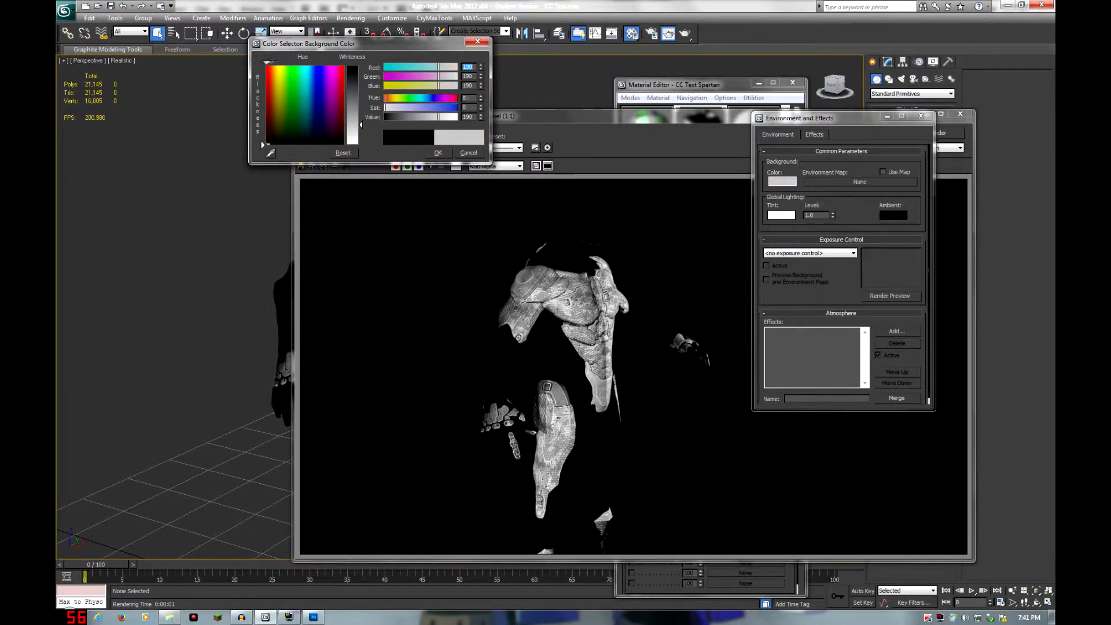
click(417, 117)
click(438, 152)
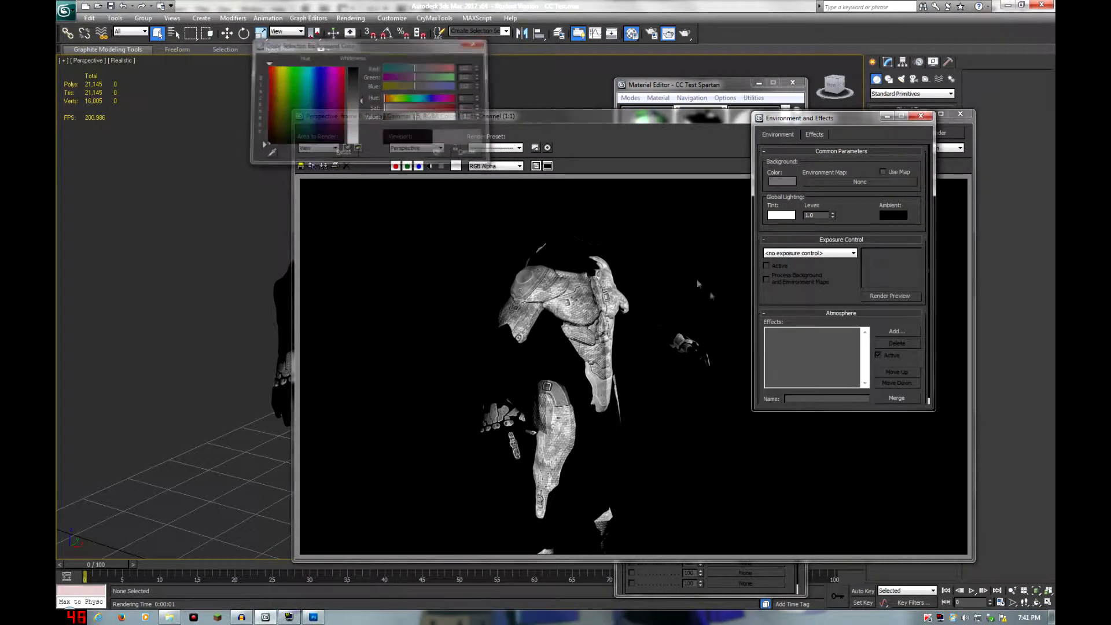
key(shift+q)
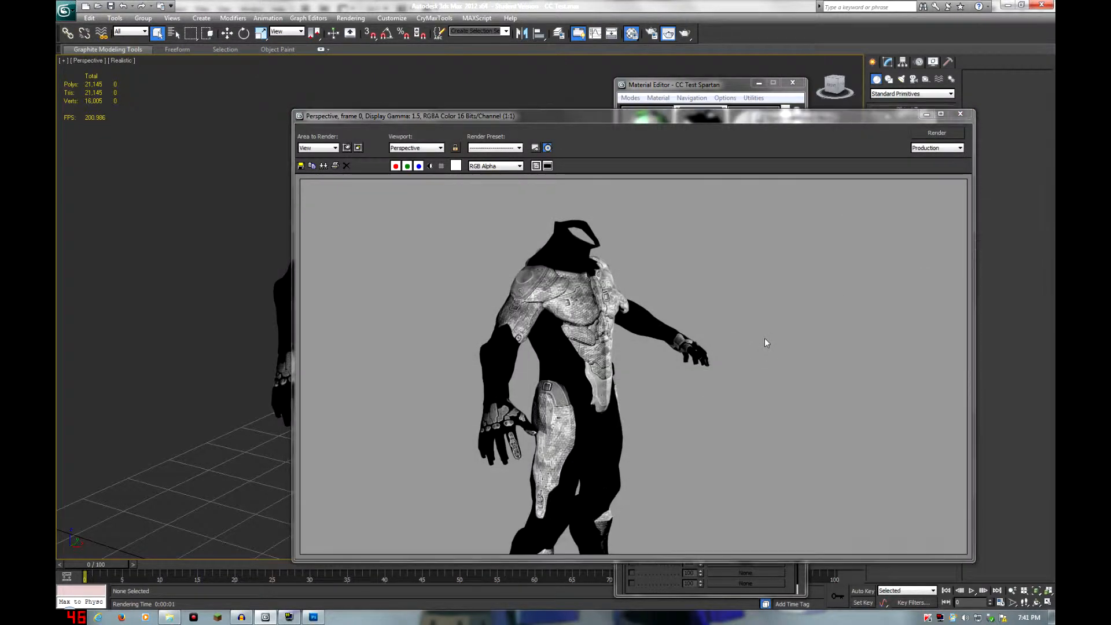
click(961, 114)
click(921, 116)
Step: Assign a Color Correction map using the storm_spartan_techsuit_control.tif bitmap to the Techsuit's Specular Level
alt+middle_drag(255, 241, 354, 244)
middle_drag(354, 243, 383, 275)
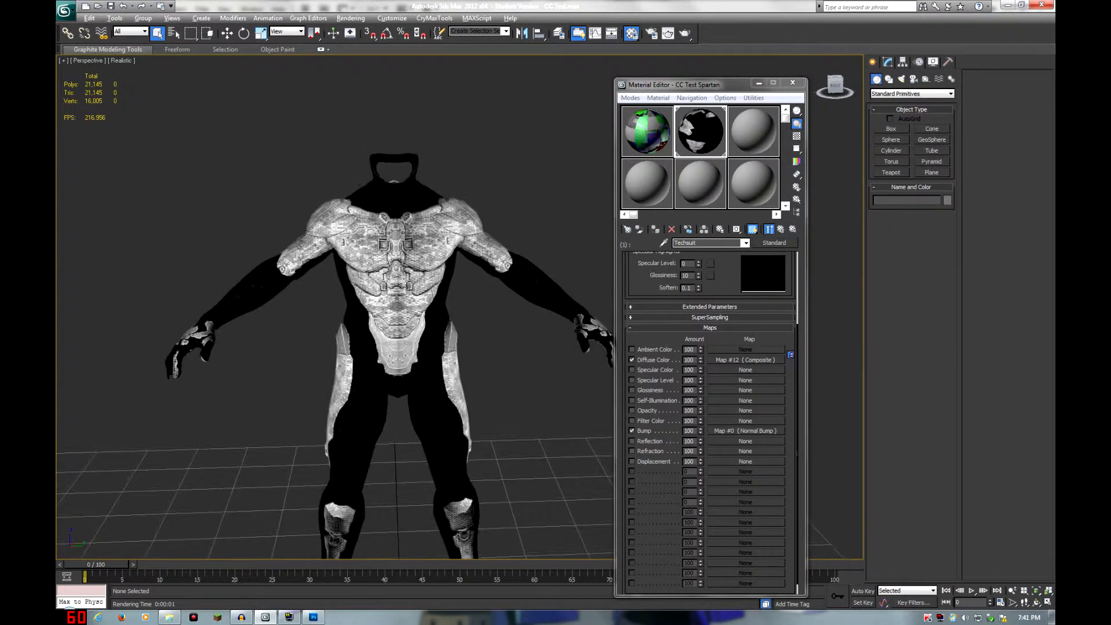
click(749, 380)
double_click(504, 236)
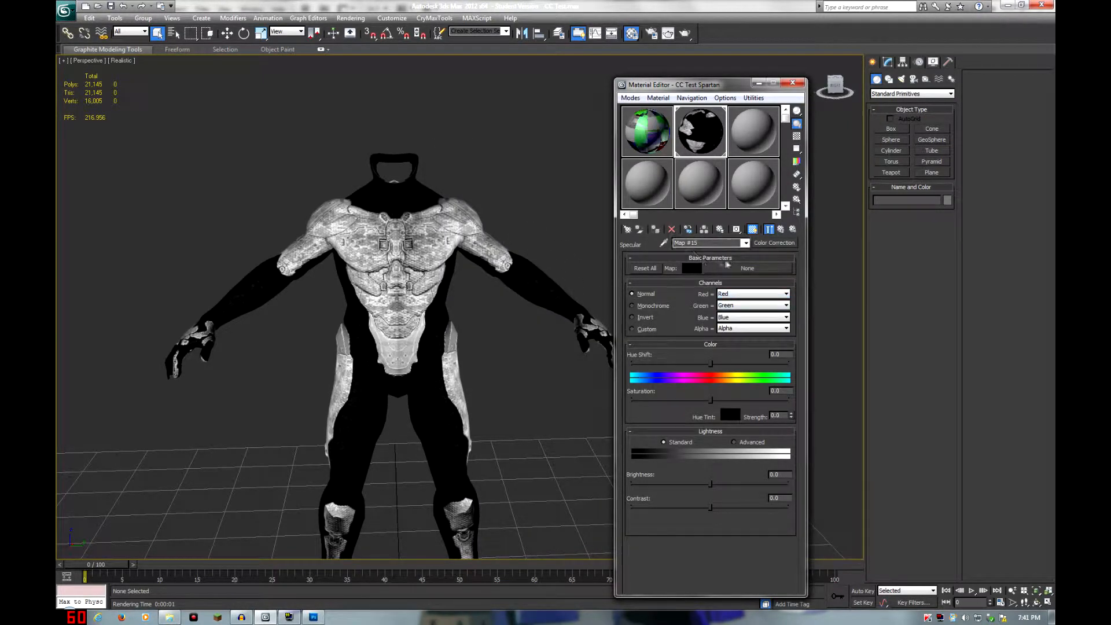
click(748, 268)
click(467, 193)
double_click(468, 194)
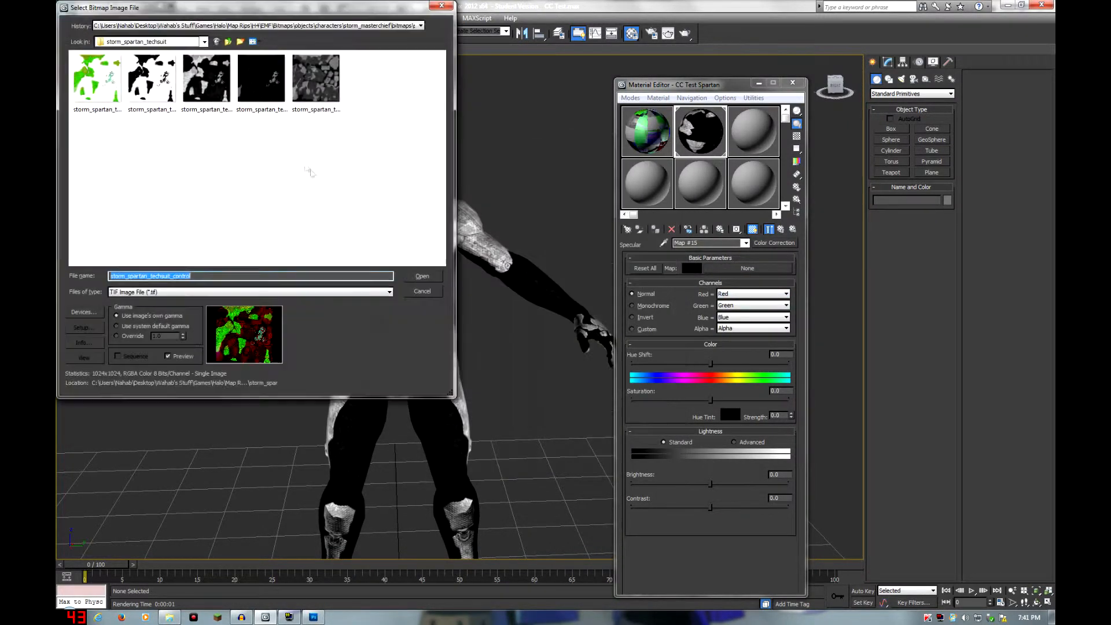
click(212, 90)
double_click(100, 80)
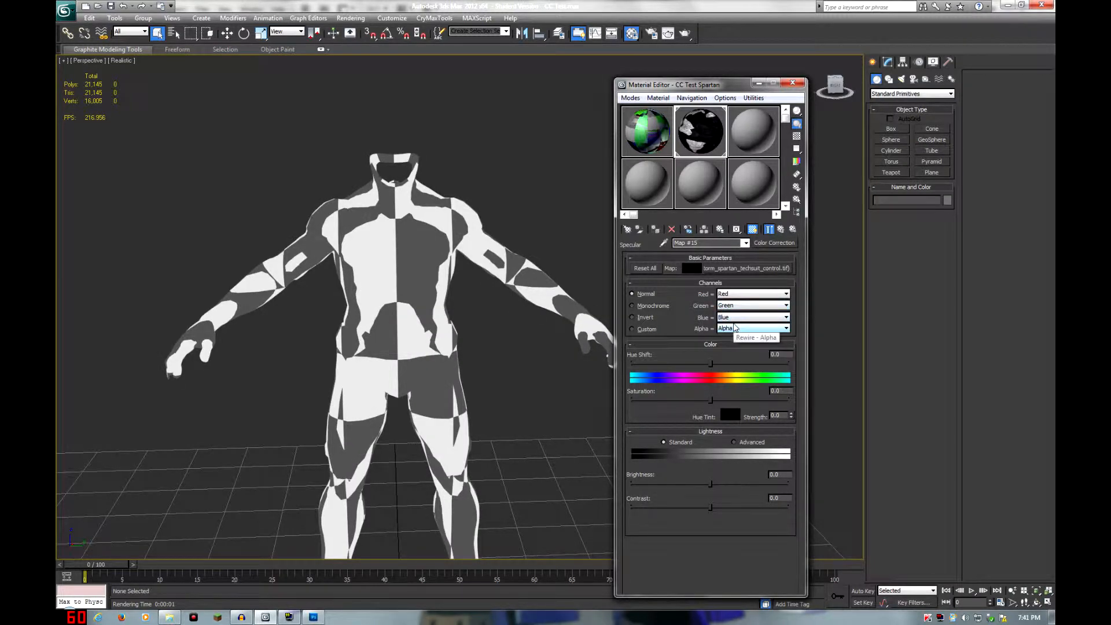
Step: Set the specular map's green, blue and alpha channels to Red and return to the Techsuit sub-material
click(734, 305)
click(725, 314)
click(725, 317)
click(723, 327)
click(725, 328)
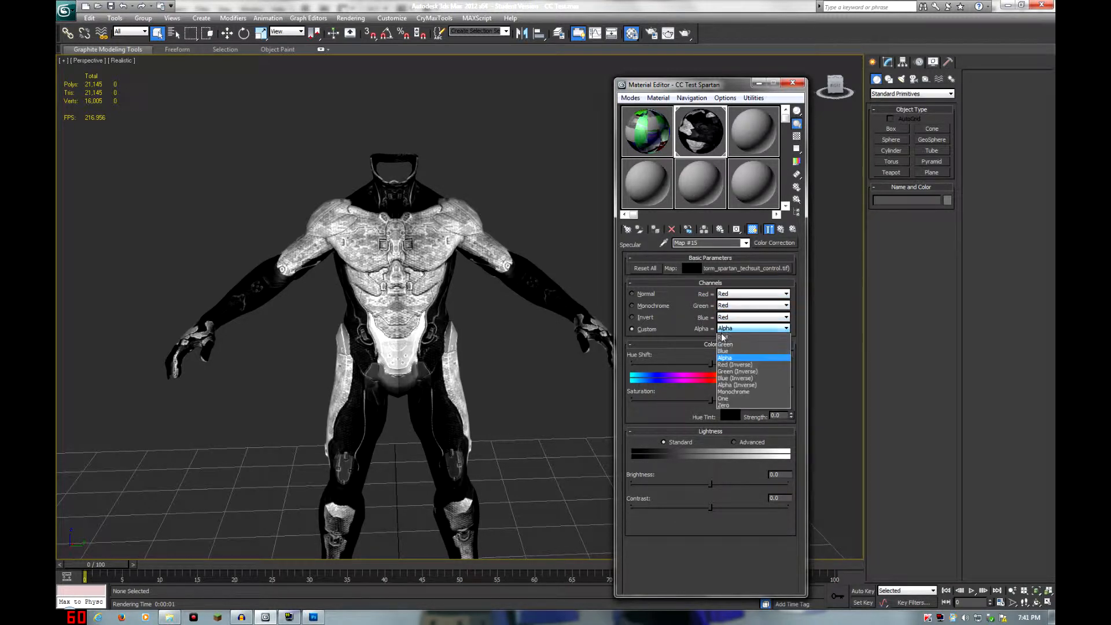
click(723, 340)
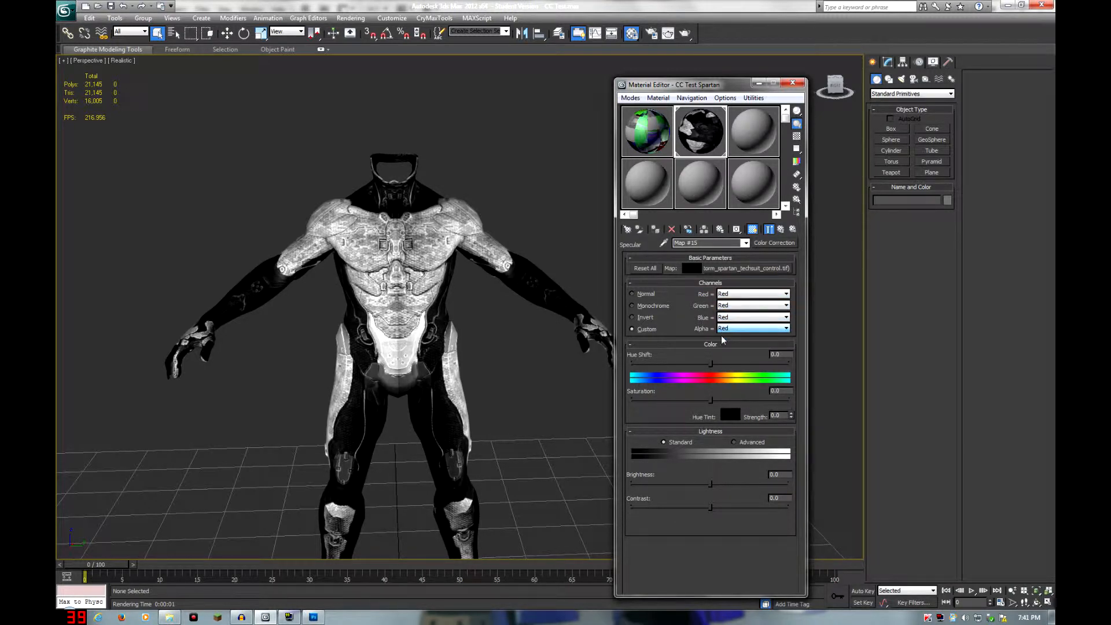
click(781, 229)
Step: Select the Techsuit mesh and weld all its vertices with a threshold of 0.01
scroll(460, 359, up, 5)
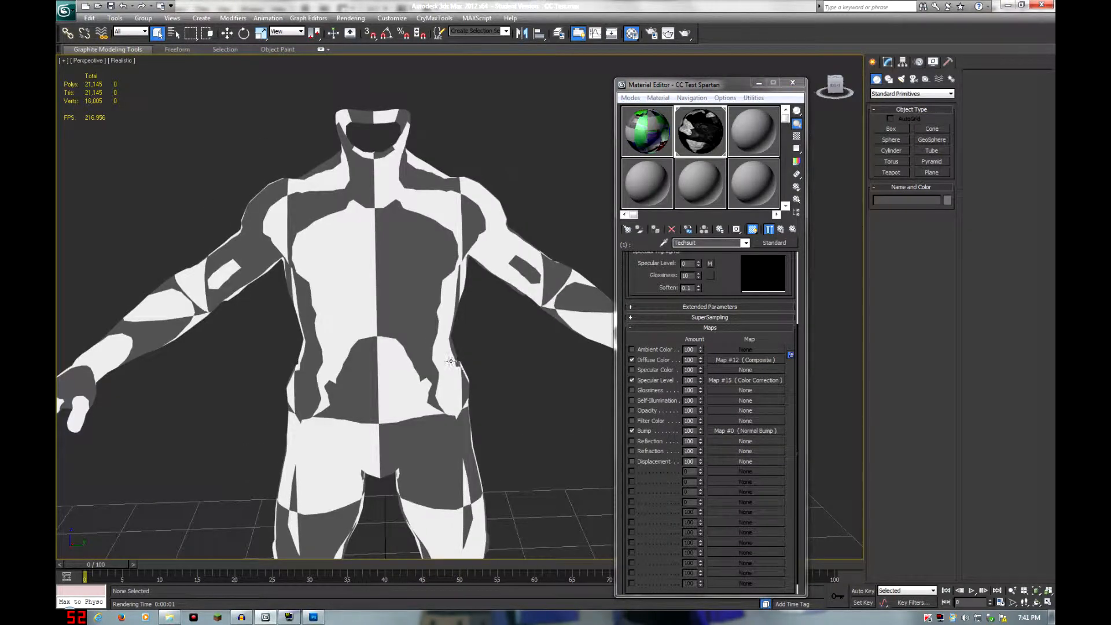
scroll(451, 361, down, 3)
mouse_move(472, 355)
alt+middle_down()
mouse_move(413, 352)
mouse_move(439, 341)
alt+middle_up()
click(431, 328)
click(886, 63)
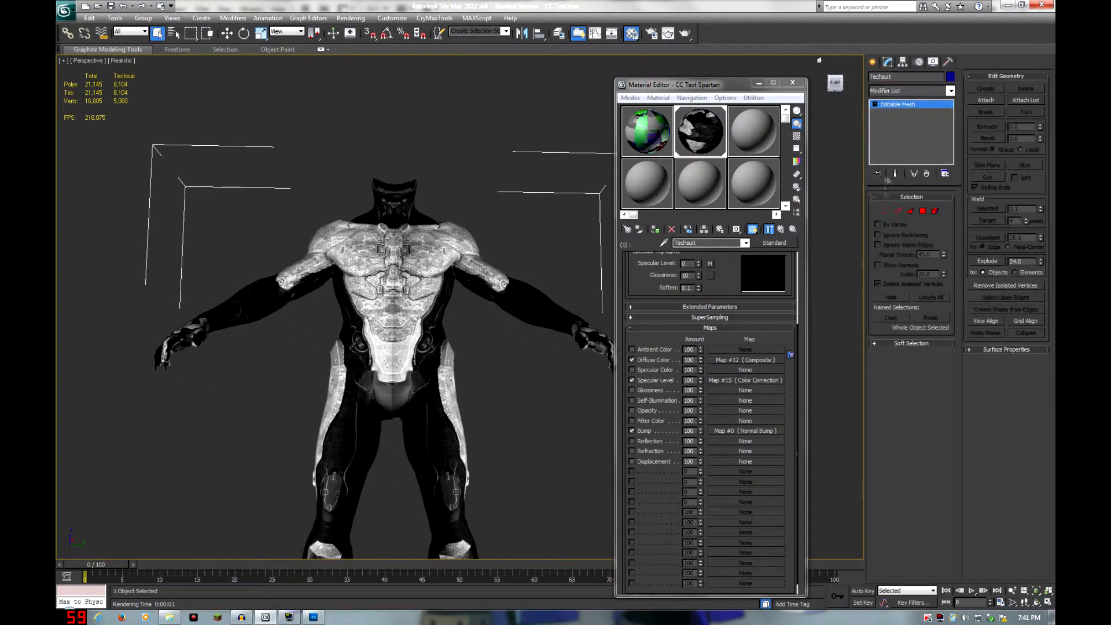
click(885, 212)
key(ctrl+a)
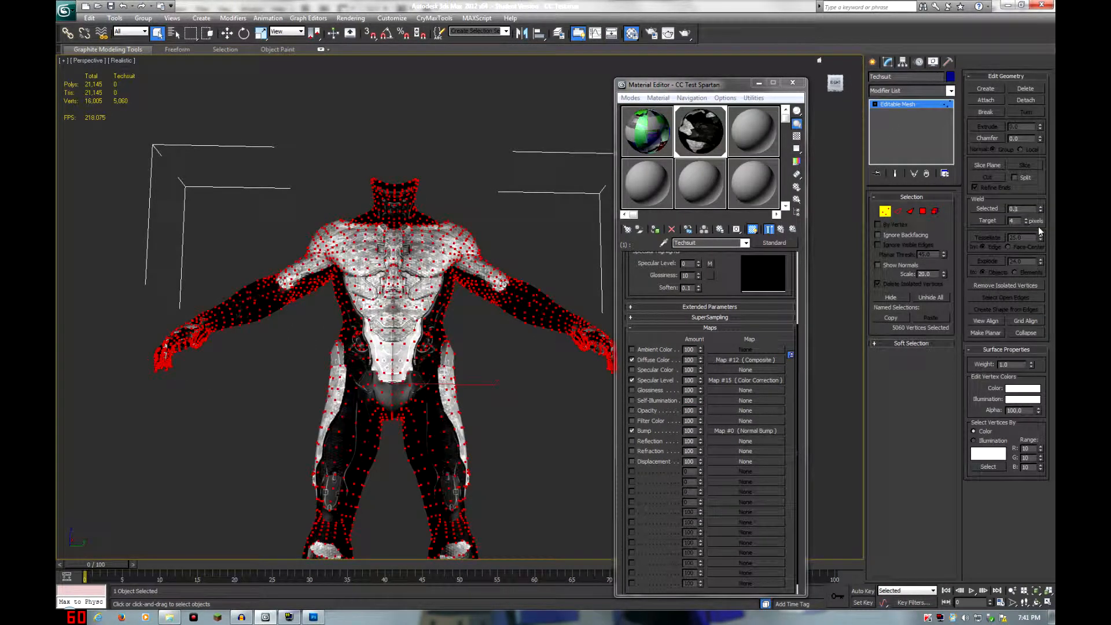
click(993, 209)
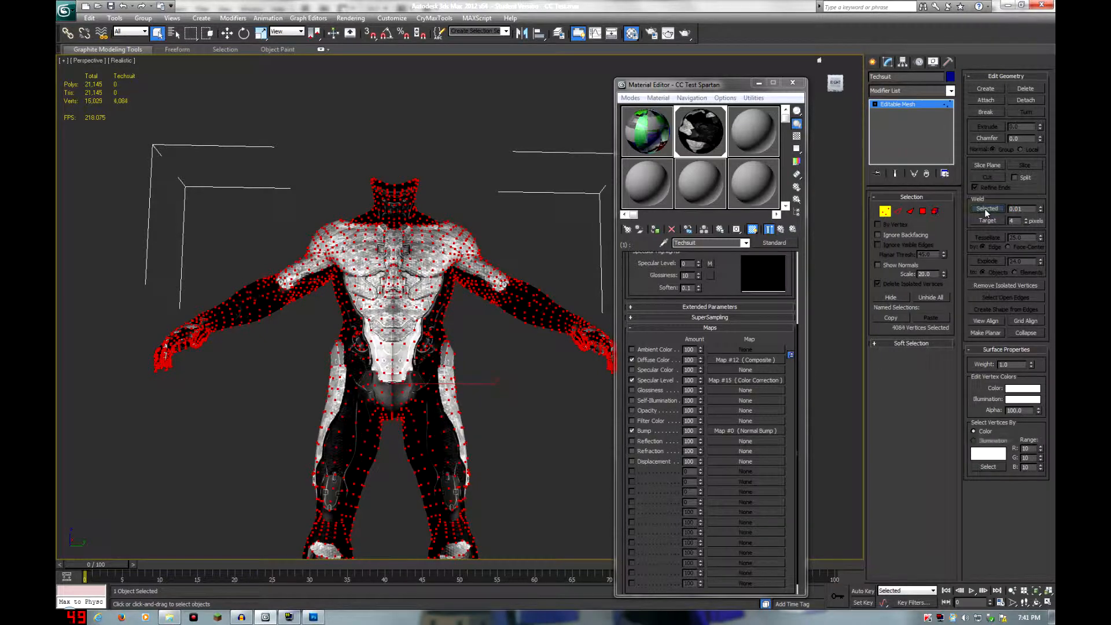
click(993, 209)
key(Return)
Step: Clear the smoothing groups on all Techsuit elements and auto-smooth them at 45.0
click(936, 211)
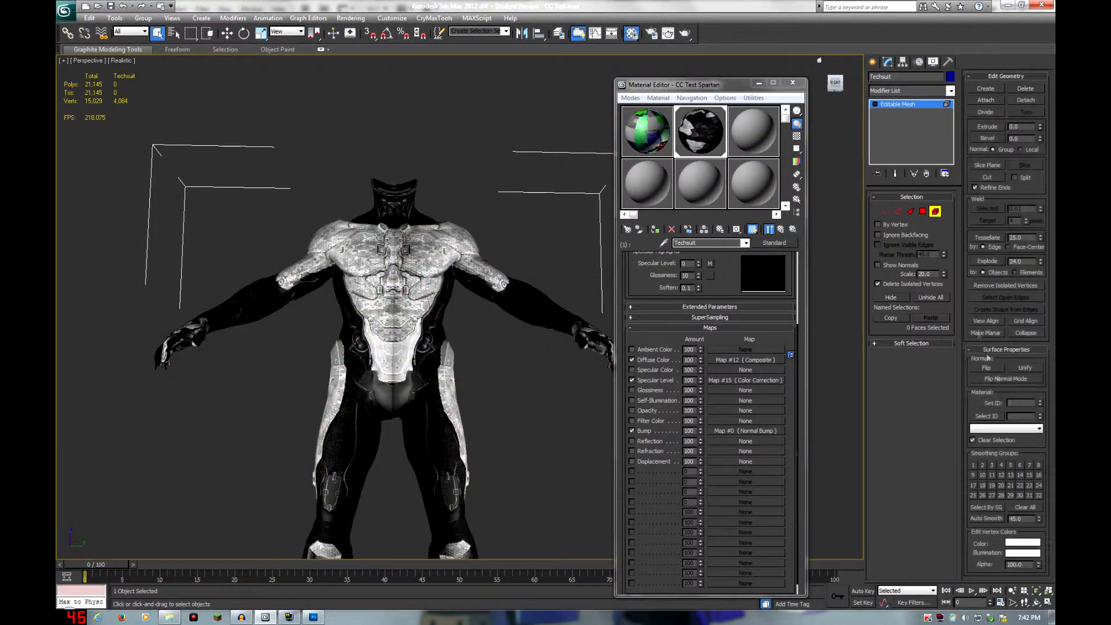
key(ctrl+a)
click(991, 507)
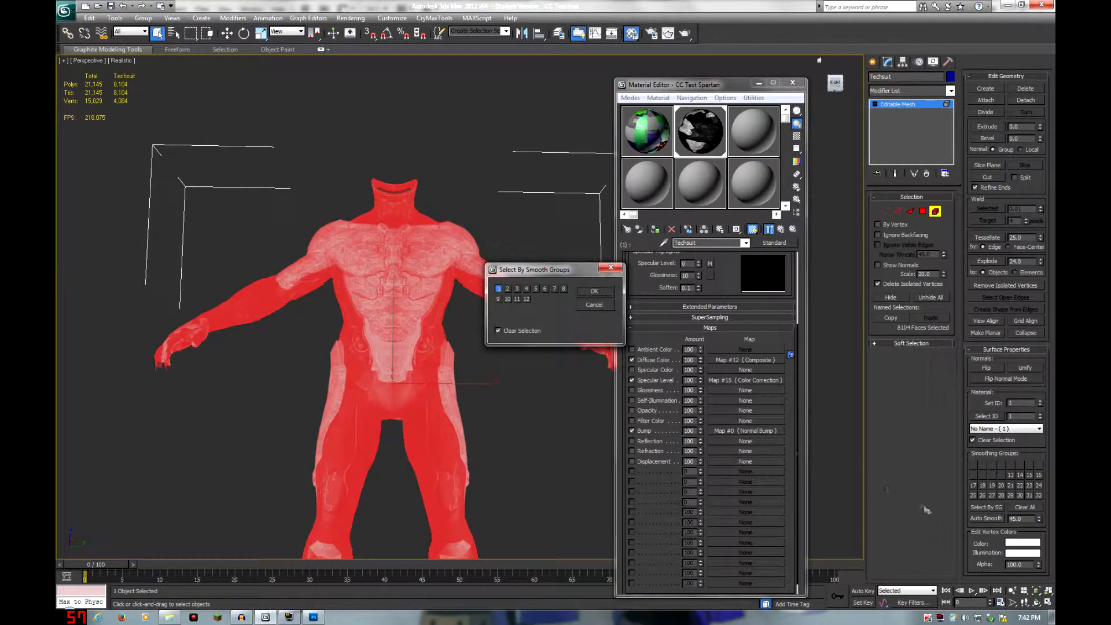
click(984, 520)
click(1025, 508)
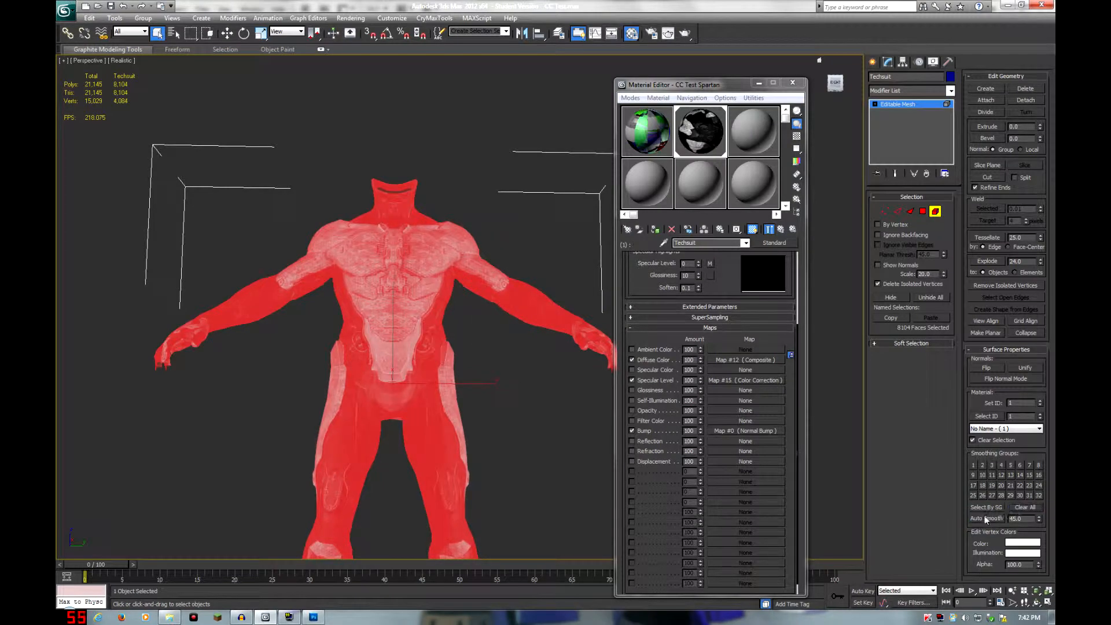
click(478, 391)
click(878, 68)
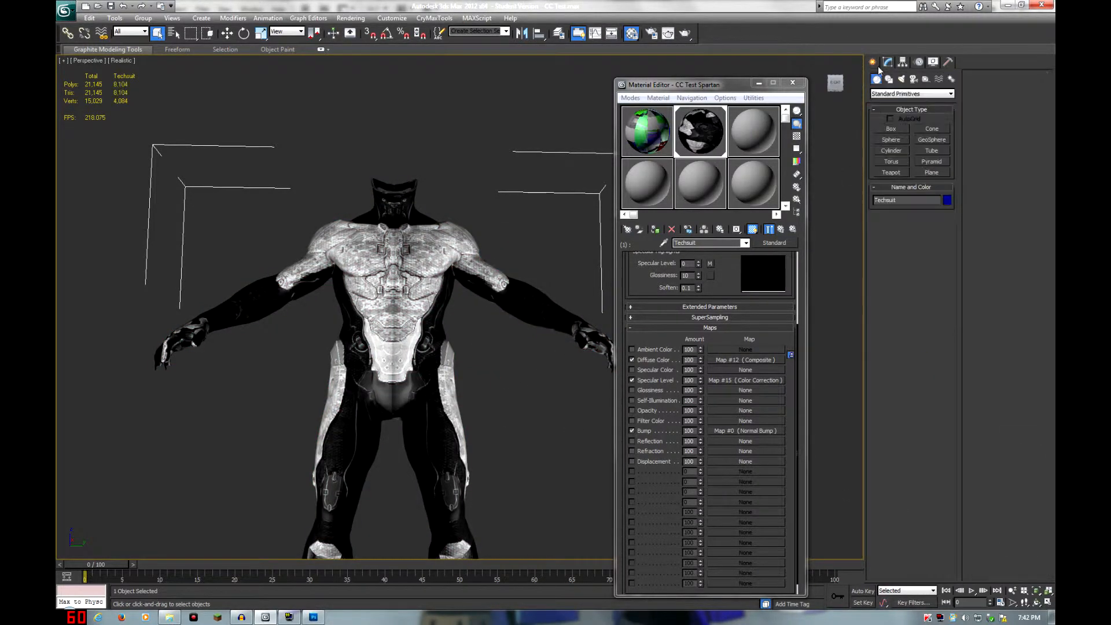
click(888, 62)
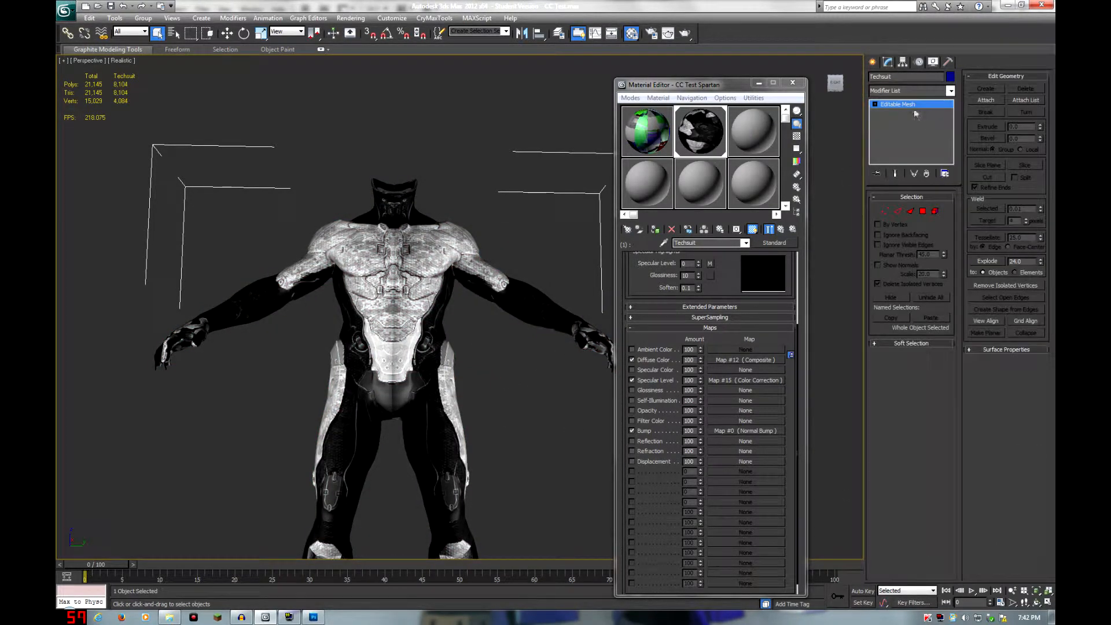
click(873, 62)
alt+middle_drag(452, 301, 462, 327)
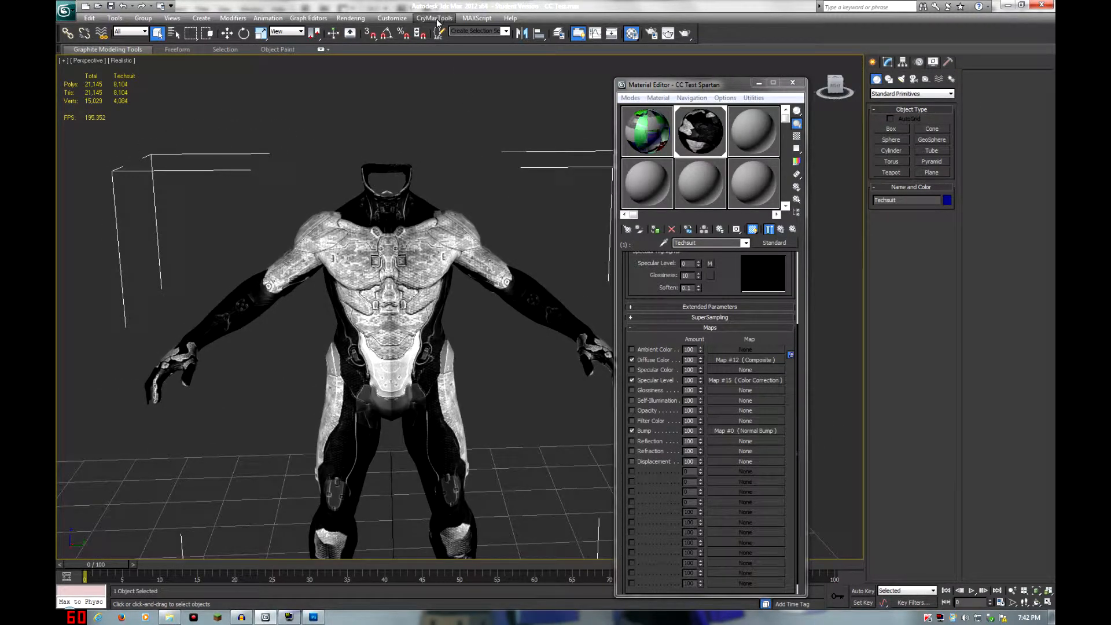
Step: Set the bitmap input gamma to 1.0 in the Gamma and LUT preferences
click(392, 18)
click(408, 186)
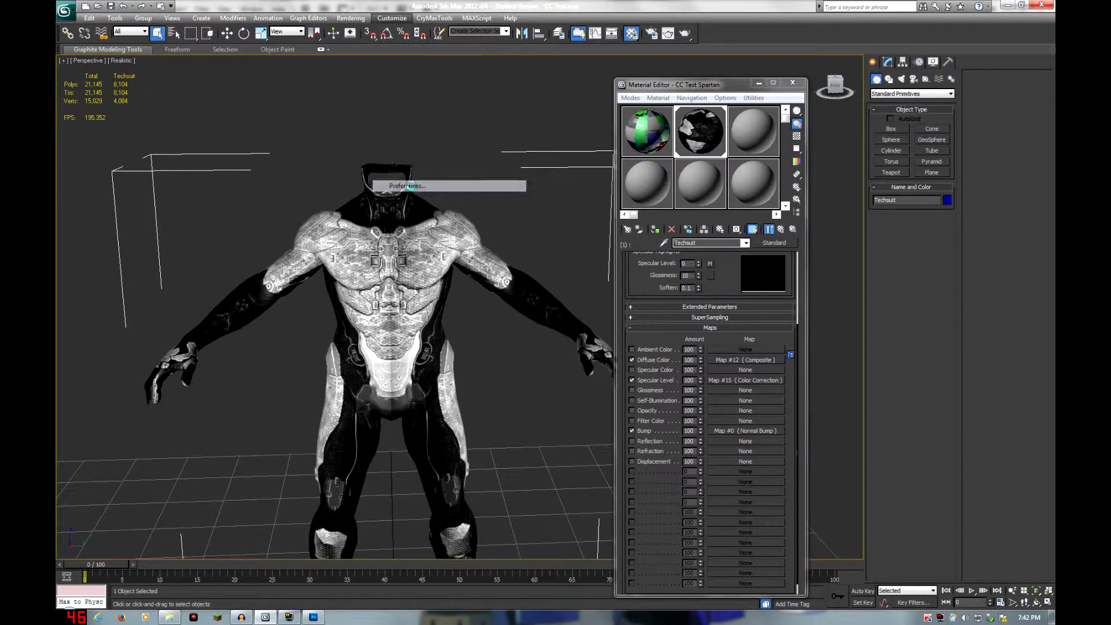
click(538, 194)
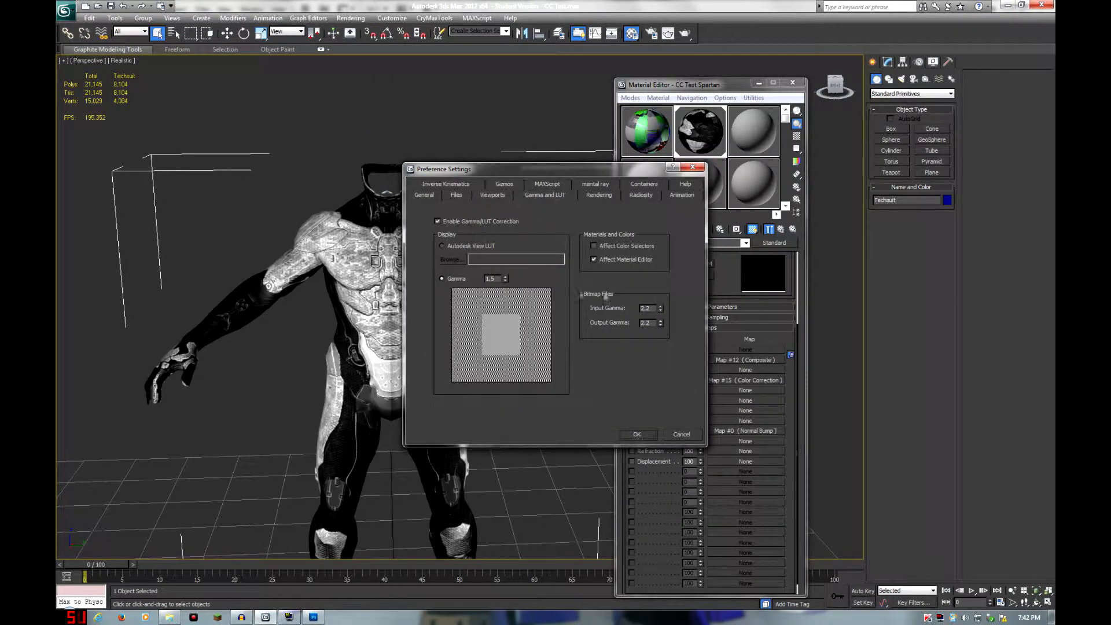
double_click(646, 308)
text(1.0)
click(636, 434)
Step: Assign a Color Correction map using the storm_spartan_techsuit_control.tif bitmap to the Techsuit's Glossiness
mouse_move(477, 335)
alt+middle_down()
mouse_move(477, 325)
mouse_move(550, 321)
mouse_move(491, 318)
mouse_move(494, 340)
mouse_move(262, 338)
mouse_move(480, 332)
alt+middle_up()
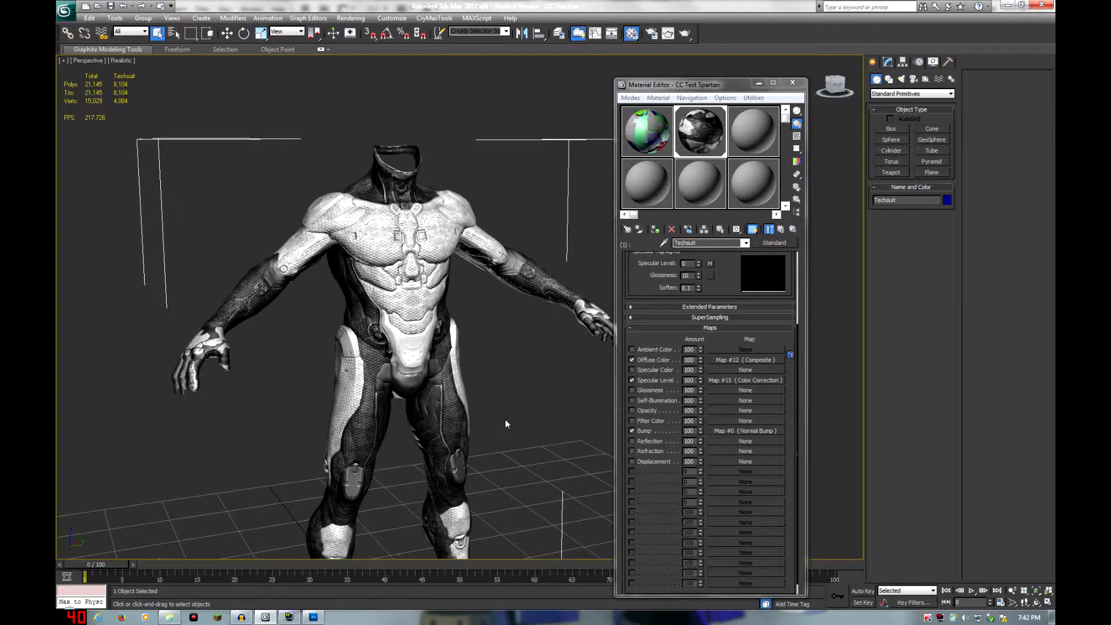
middle_drag(501, 422, 470, 410)
click(728, 390)
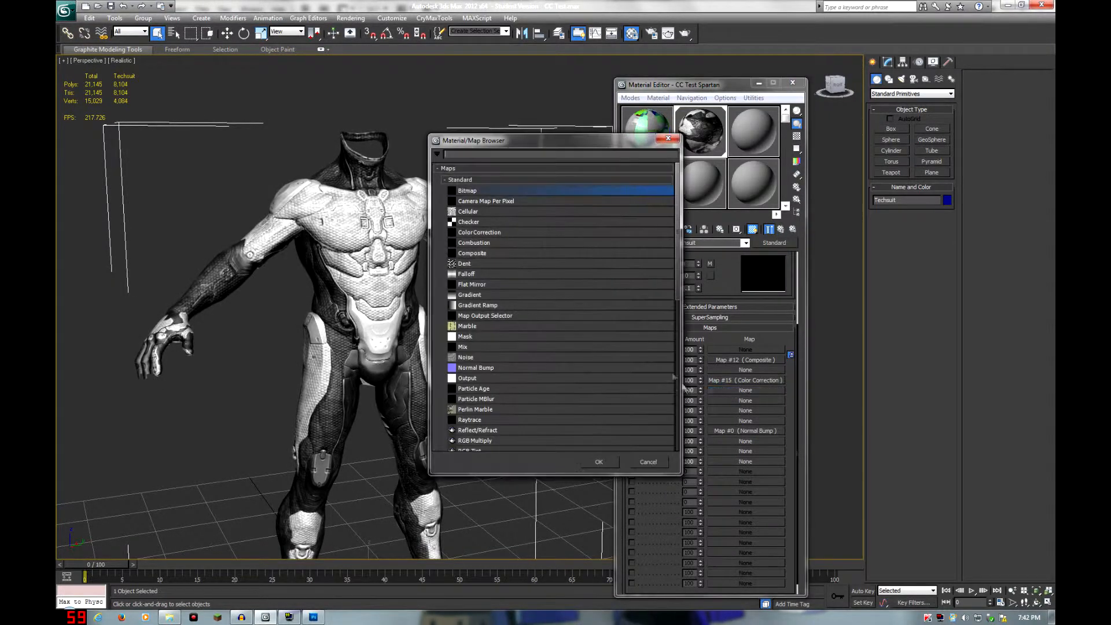
double_click(492, 232)
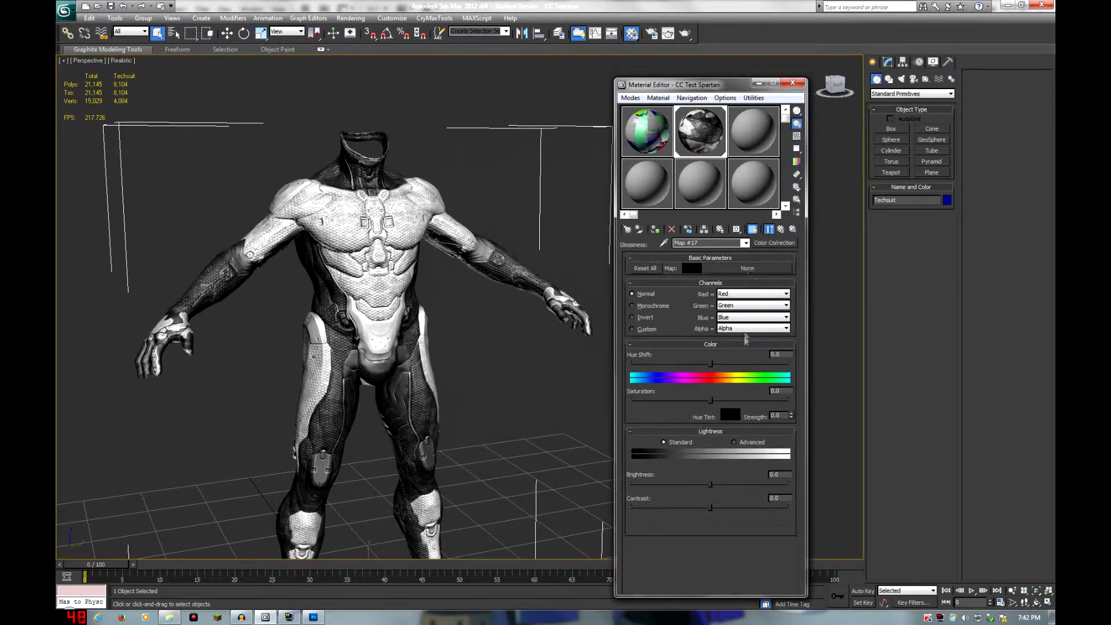
click(748, 269)
double_click(479, 194)
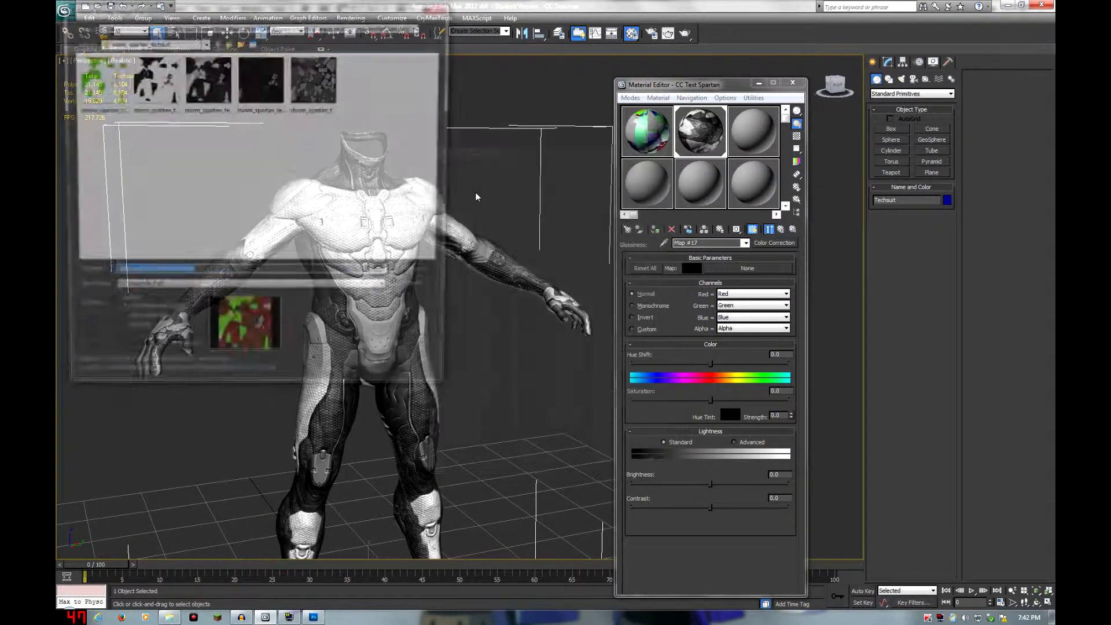
double_click(97, 79)
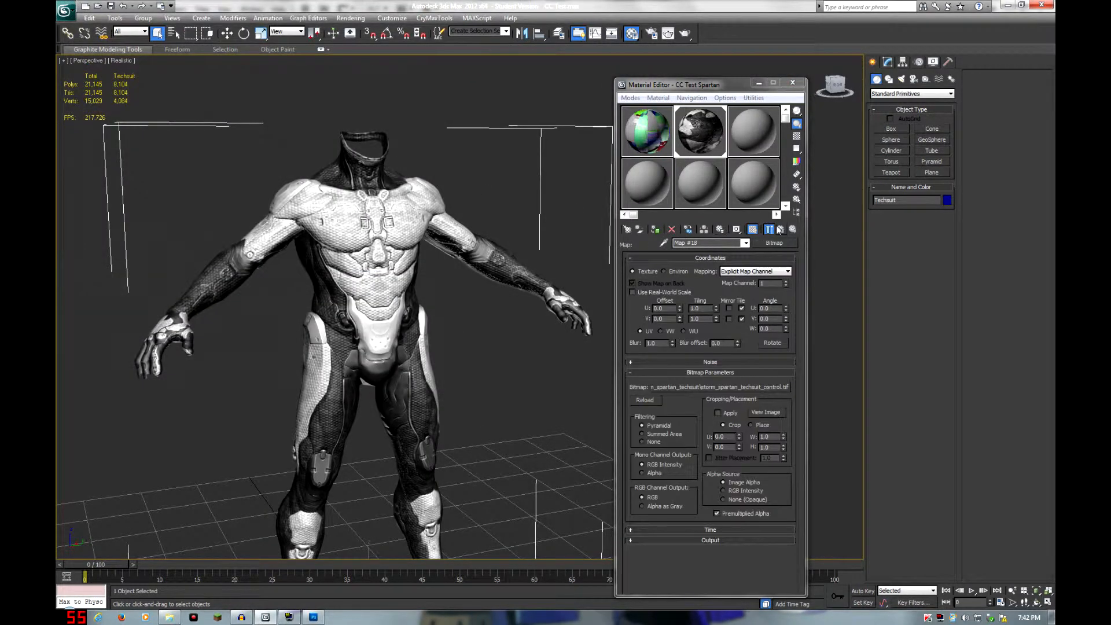
Step: Set the glossiness map's red, green, blue and alpha channels to Blue and return to the Techsuit sub-material
click(740, 308)
click(731, 295)
click(731, 296)
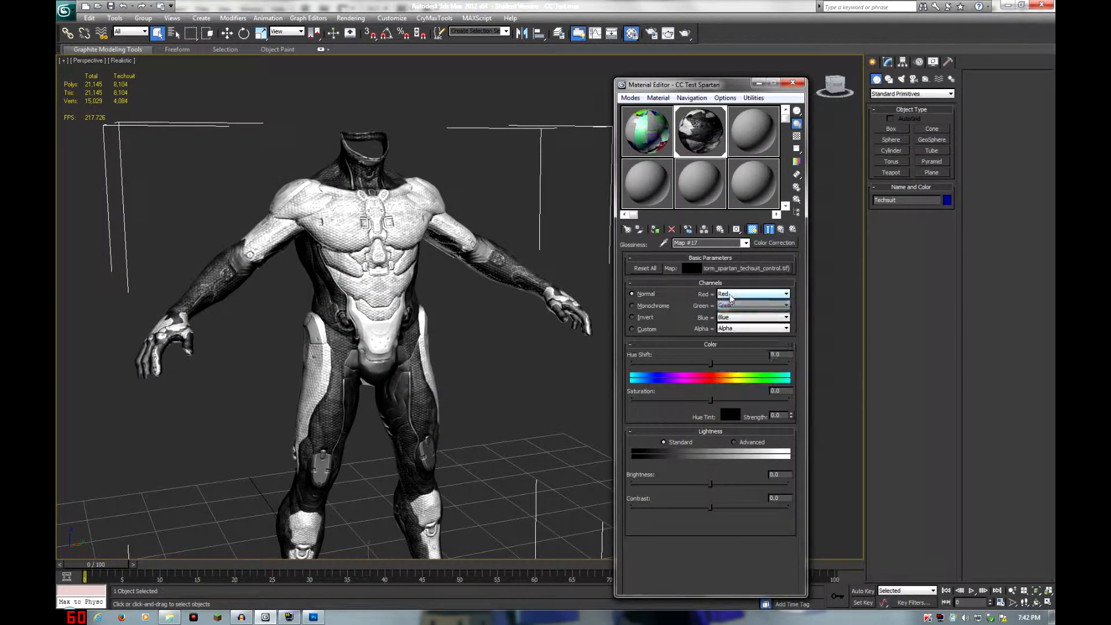
click(730, 317)
click(731, 305)
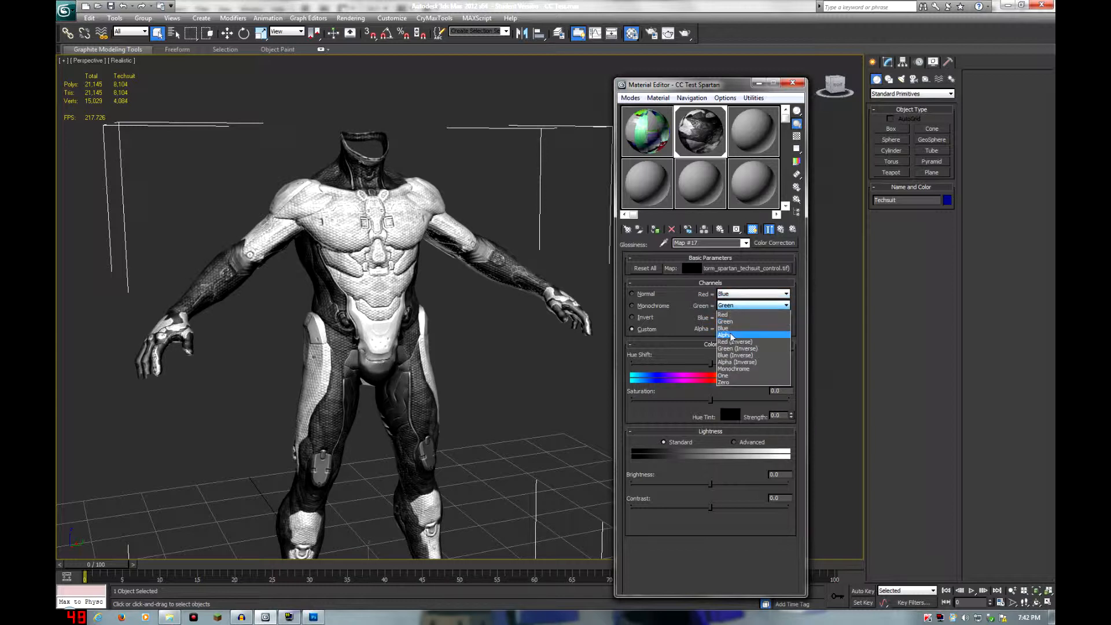
click(731, 328)
click(731, 317)
click(733, 339)
click(732, 328)
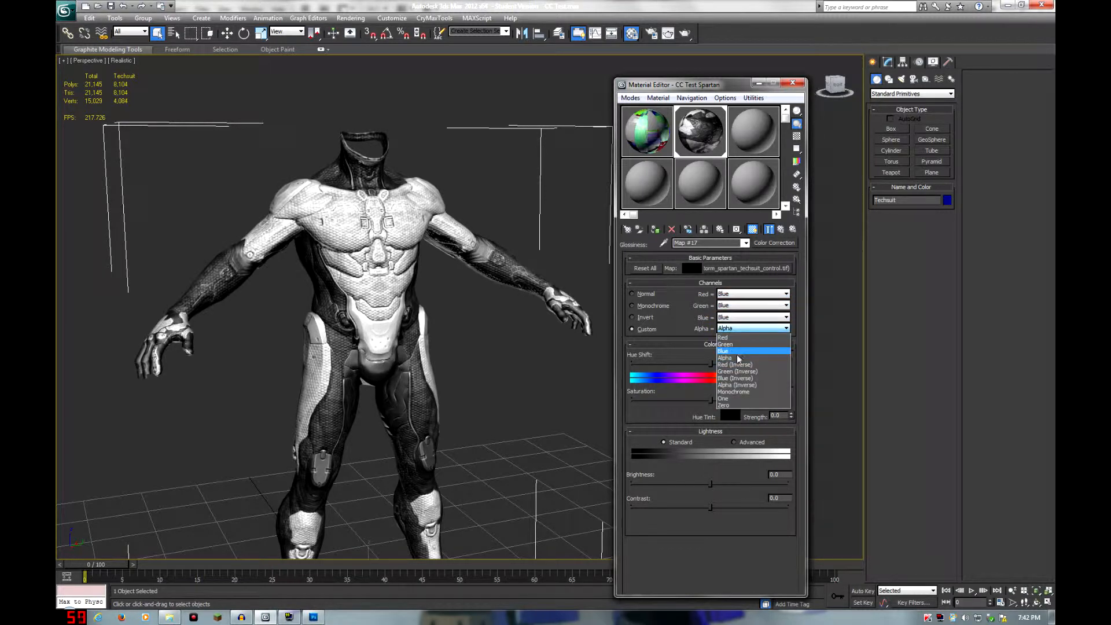
click(737, 352)
click(781, 229)
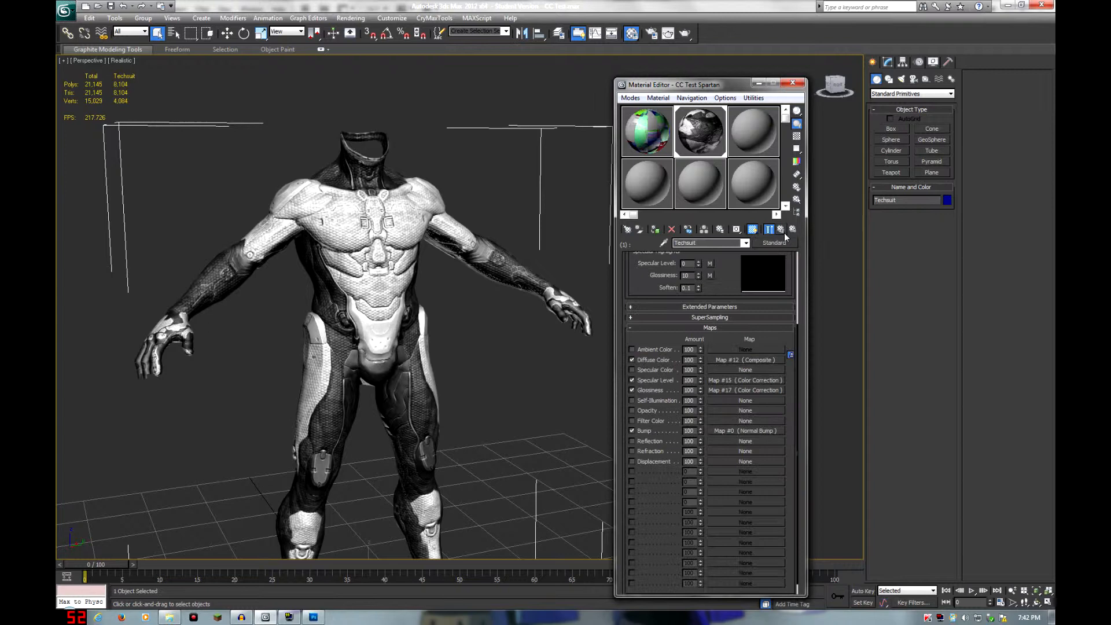
Step: Try a Glossiness map amount of 0 on the Techsuit, check the torso, and undo the change
scroll(489, 351, up, 5)
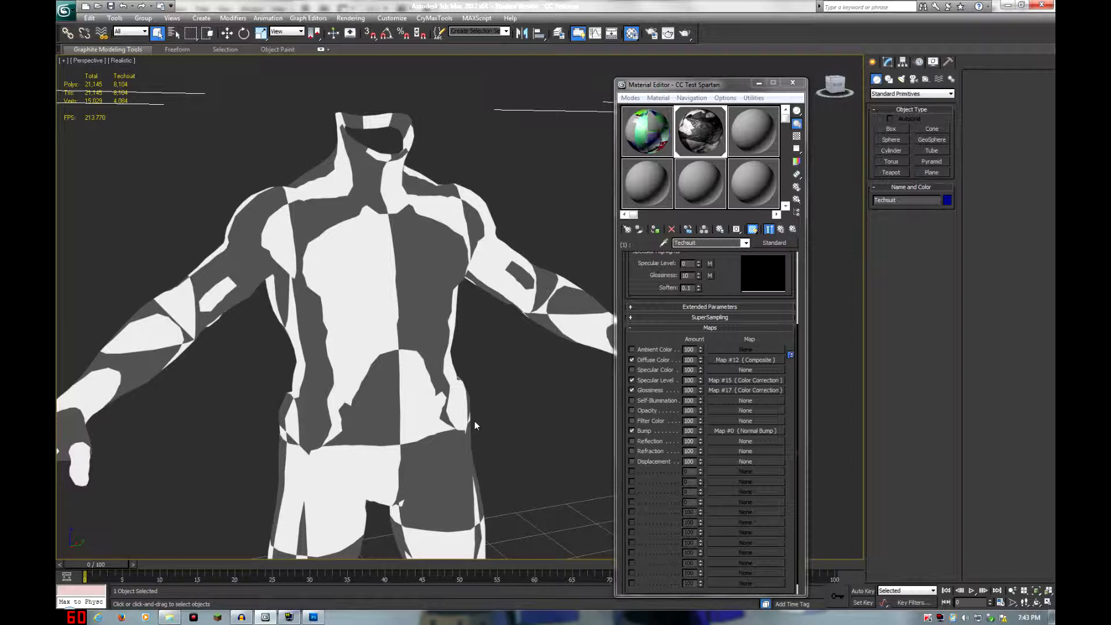
scroll(498, 393, up, 2)
scroll(475, 400, up, 3)
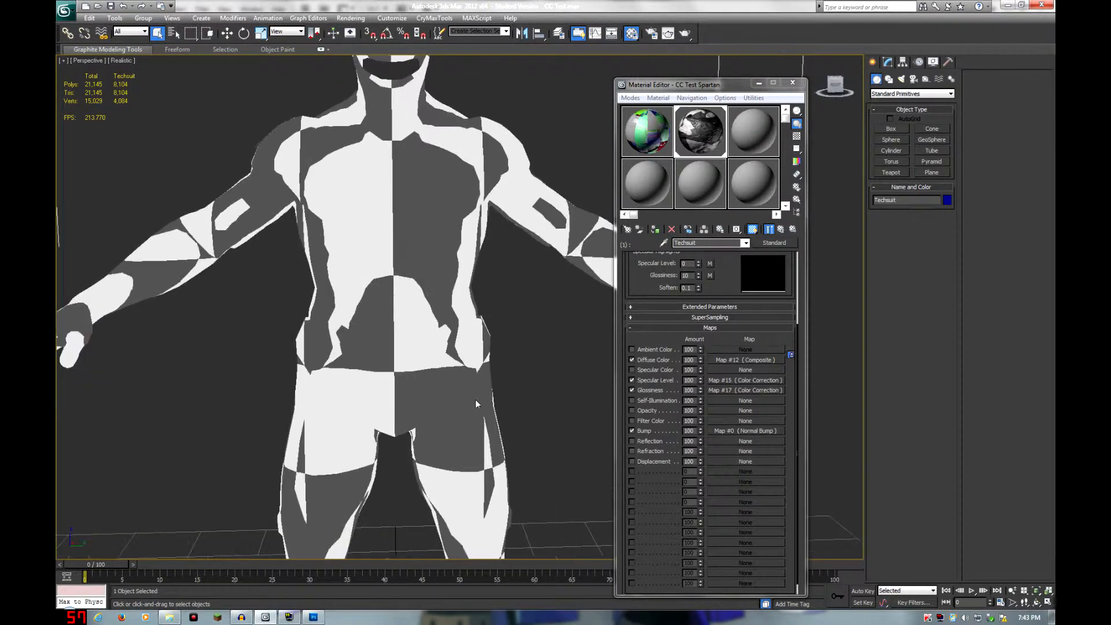
scroll(526, 403, down, 5)
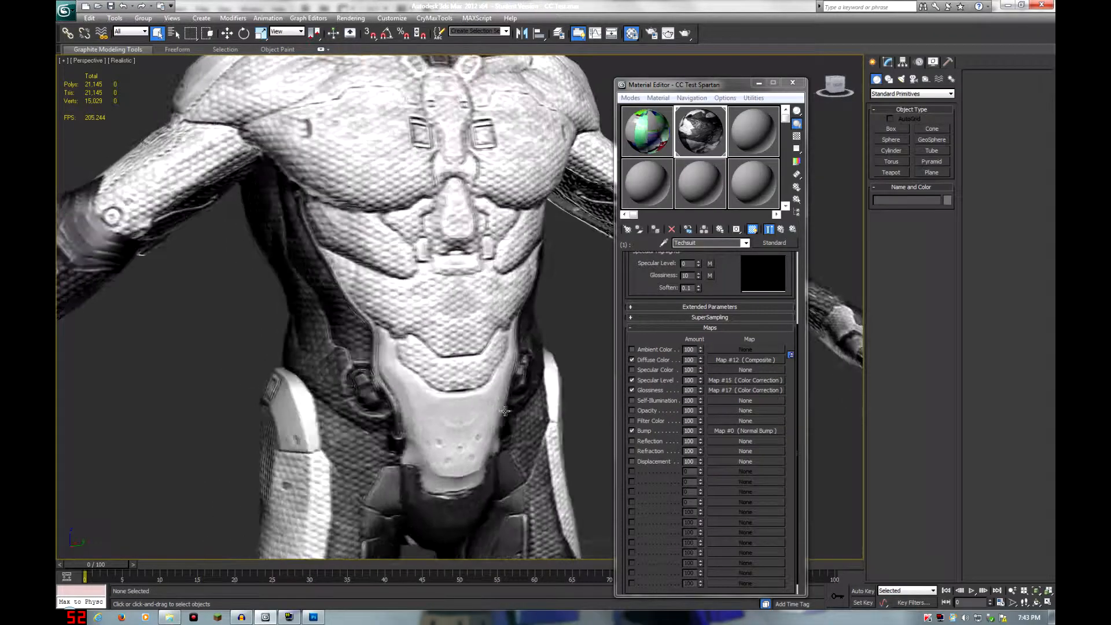
scroll(520, 411, down, 5)
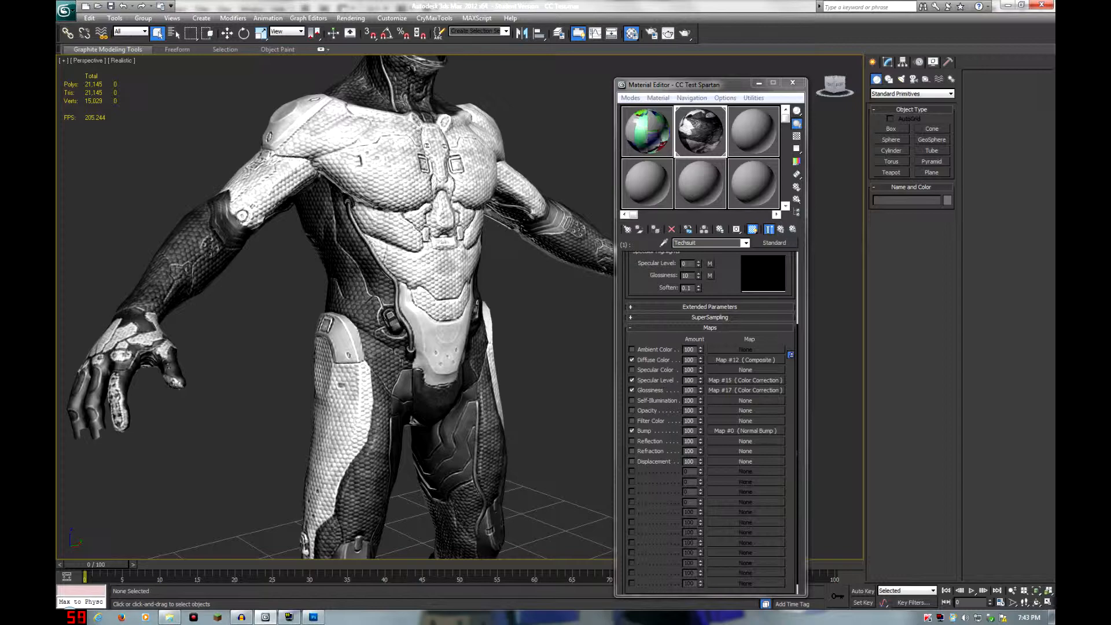
drag(691, 390, 619, 409)
text(0)
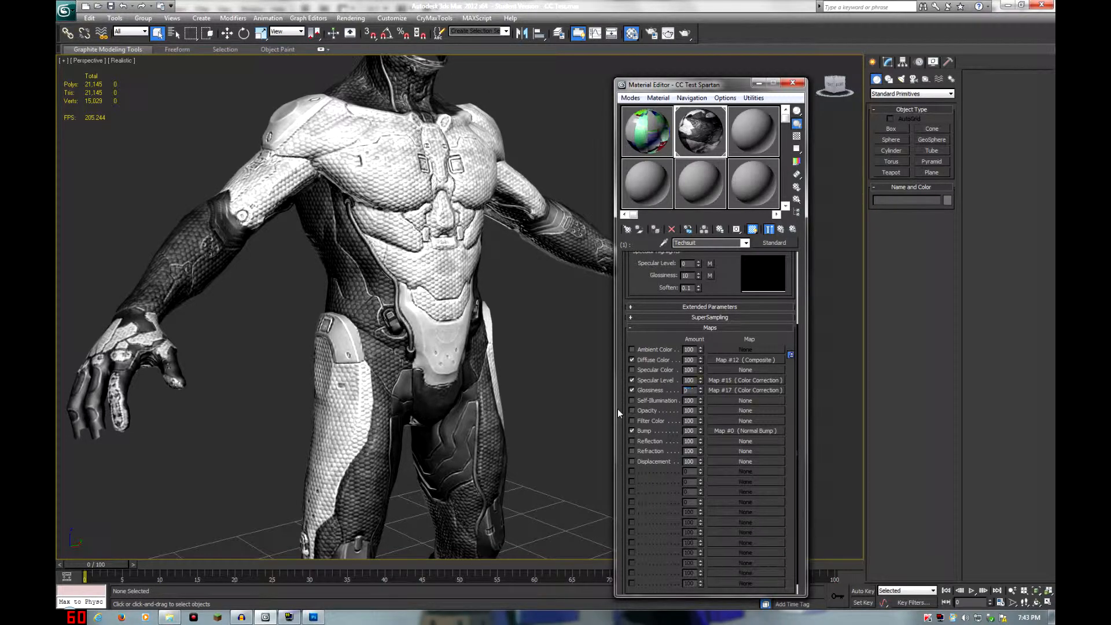
key(Return)
middle_drag(538, 449, 479, 379)
key(ctrl+z)
Step: Compare the hand and thigh up close with the Glossiness map amount at 0, and undo the change
alt+middle_drag(468, 317, 412, 353)
scroll(348, 398, up, 3)
middle_drag(348, 399, 454, 314)
alt+middle_drag(333, 381, 374, 383)
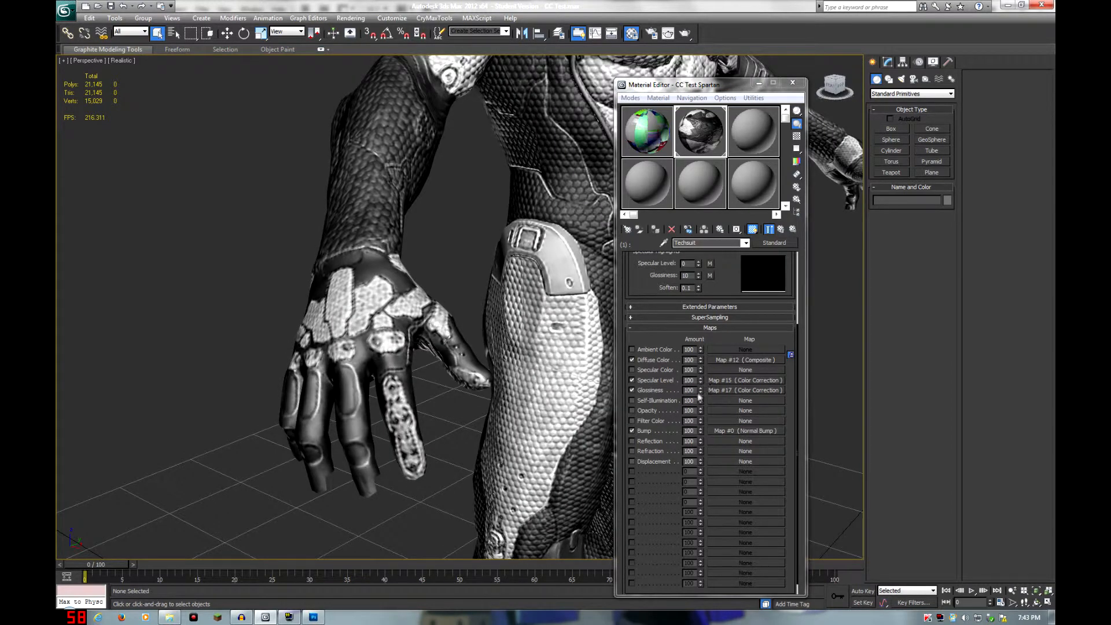
double_click(689, 390)
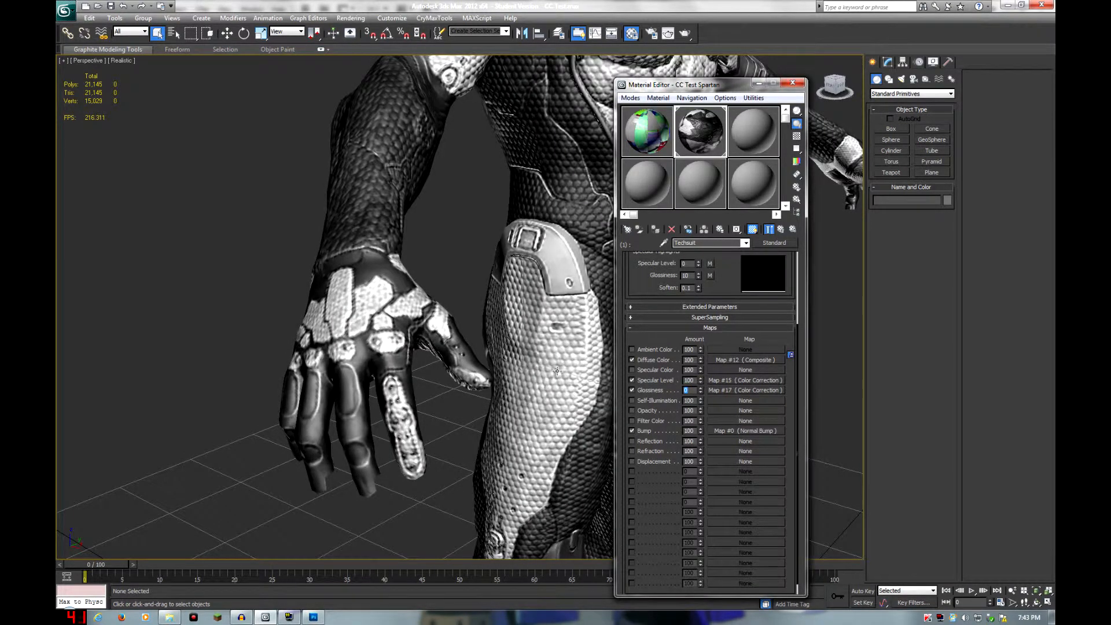
click(476, 352)
key(ctrl+z)
Step: Set the Techsuit's Specular Level map amount to 50 and check the highlights on the whole body
key(z)
alt+middle_drag(481, 352, 414, 330)
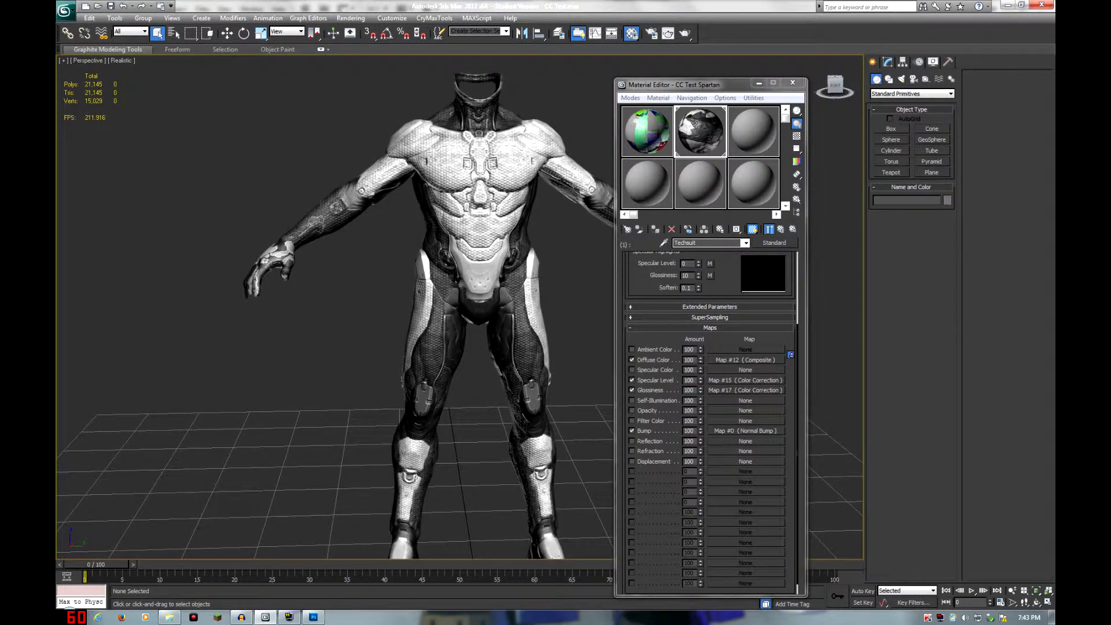
drag(694, 380, 574, 384)
text(50)
key(Return)
middle_drag(451, 315, 400, 413)
scroll(440, 374, up, 3)
alt+middle_drag(359, 382, 334, 401)
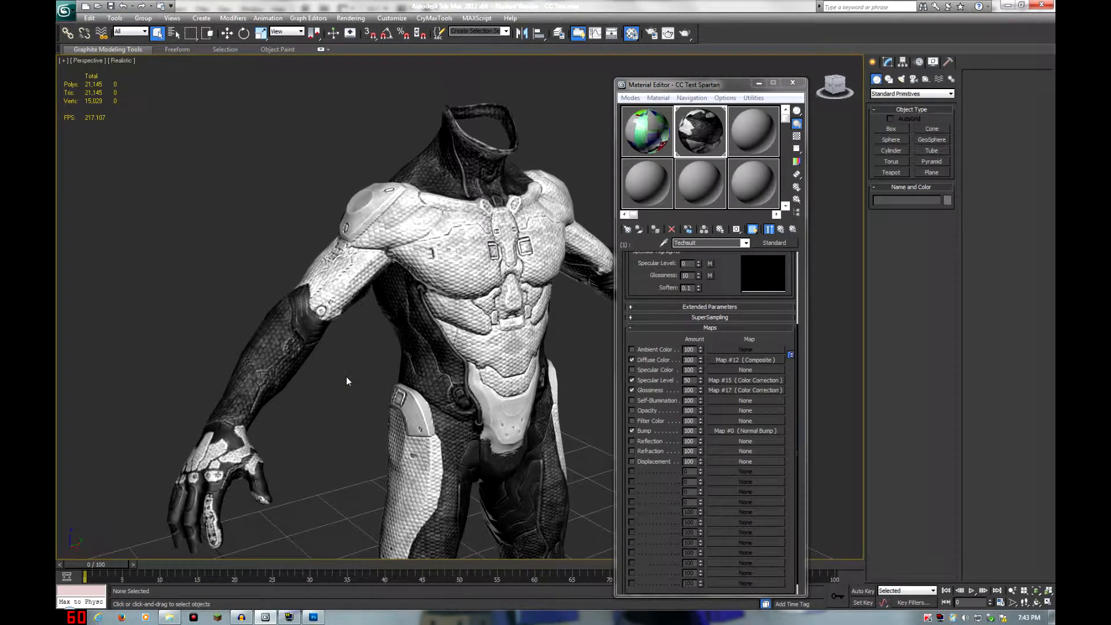
alt+middle_drag(346, 380, 321, 364)
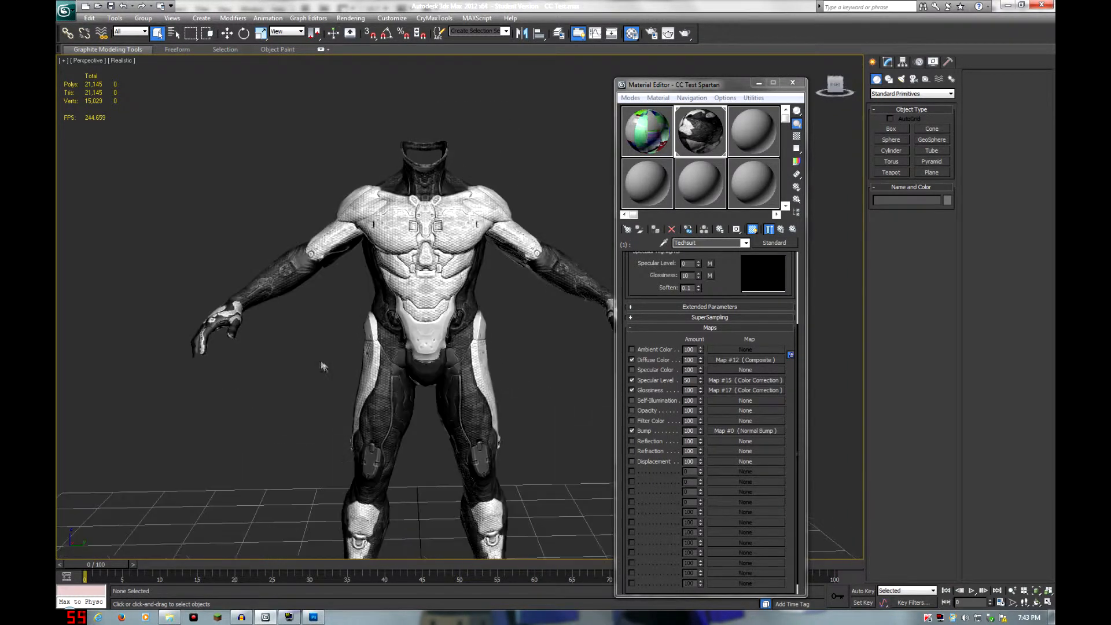
right_click(320, 364)
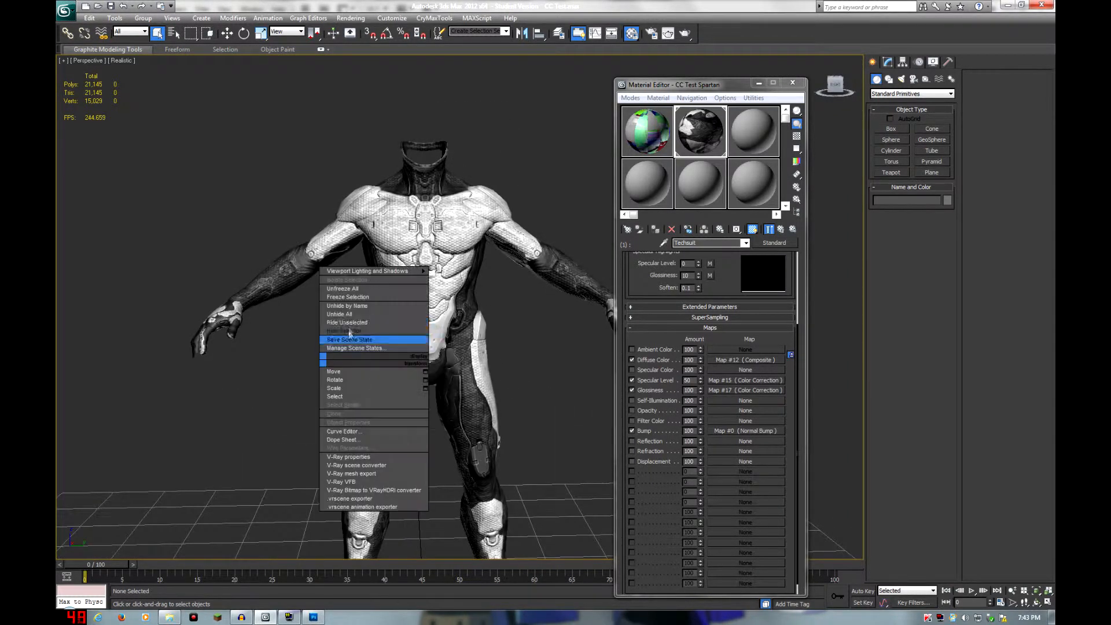
Step: Add a second layer to the Techsuit's diffuse Composite map and set its blend mode to Multiply
click(740, 361)
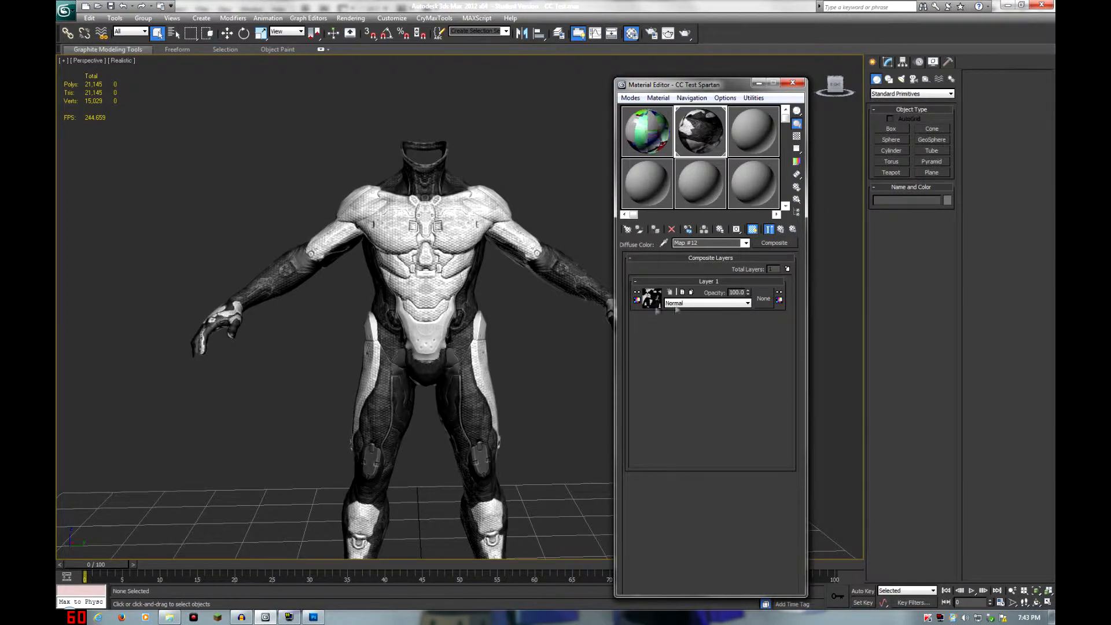
click(791, 271)
click(686, 303)
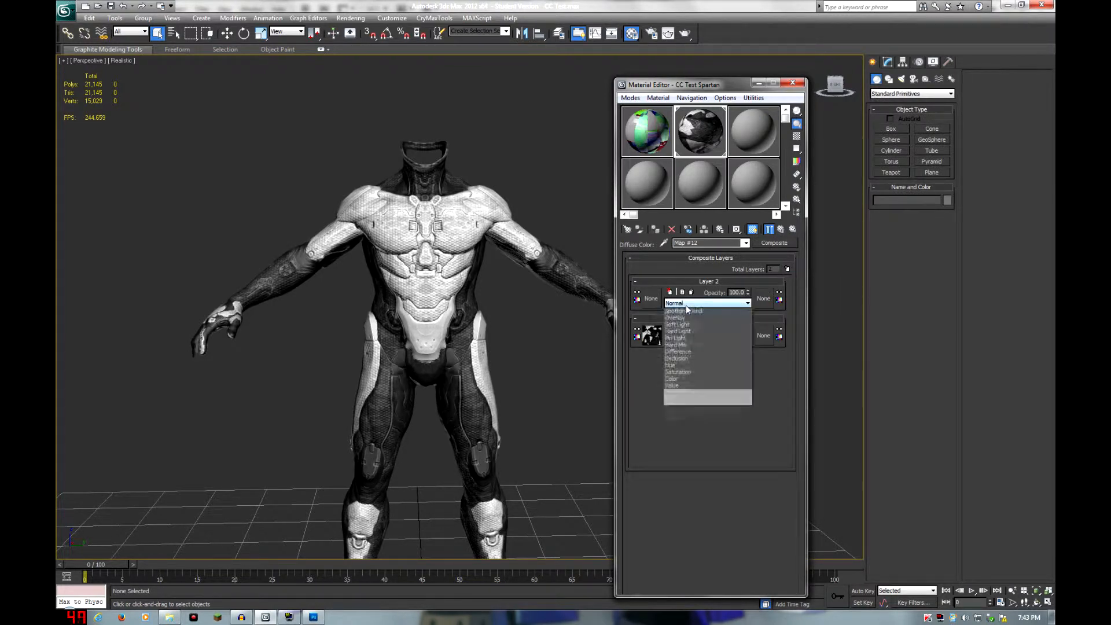
click(680, 346)
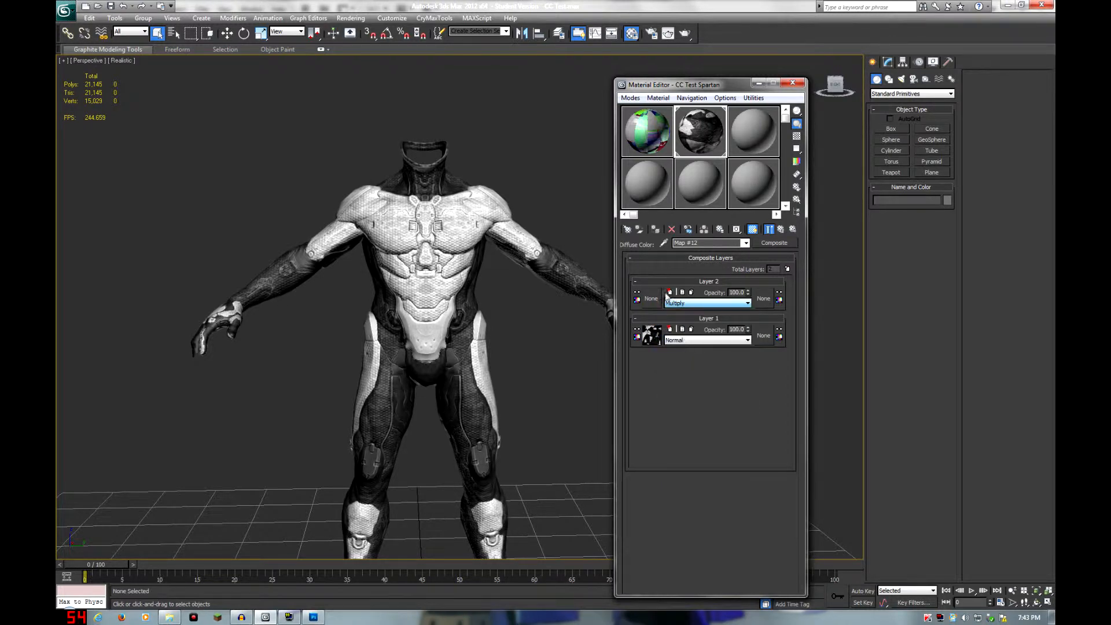
Step: Assign a Mix map to Layer 2 of the diffuse Composite and swap its colours so Color #1 is white
click(651, 299)
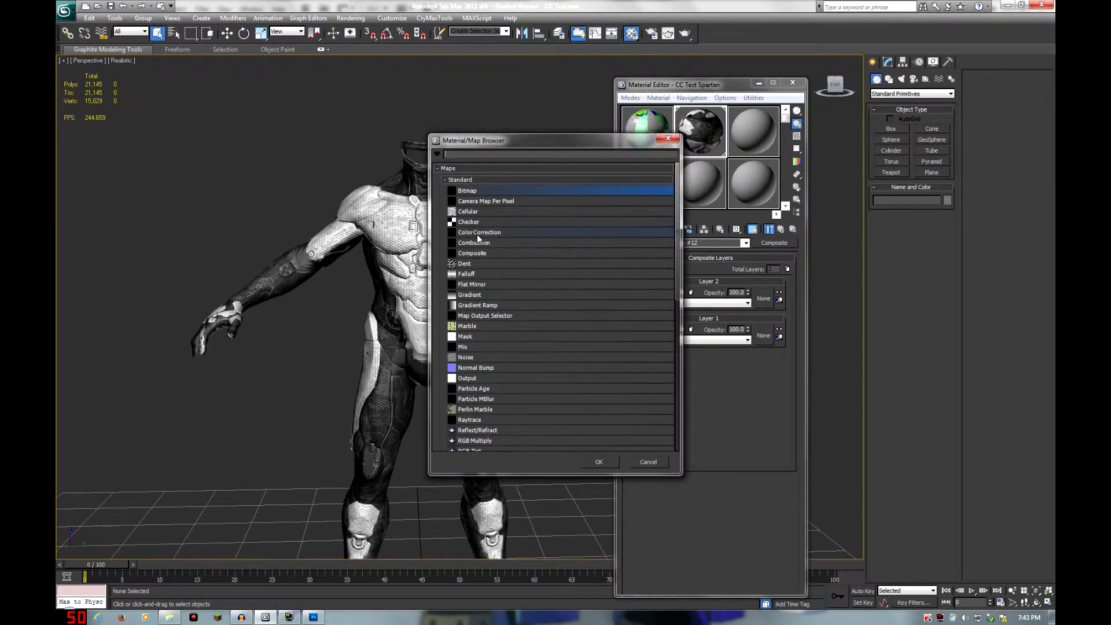
double_click(481, 349)
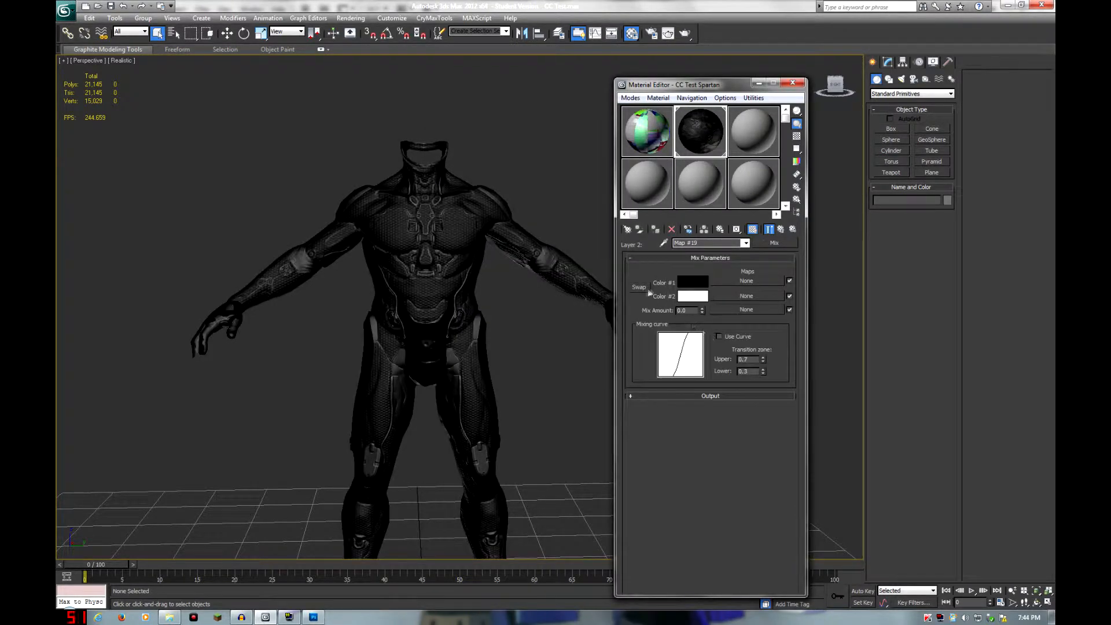
click(644, 289)
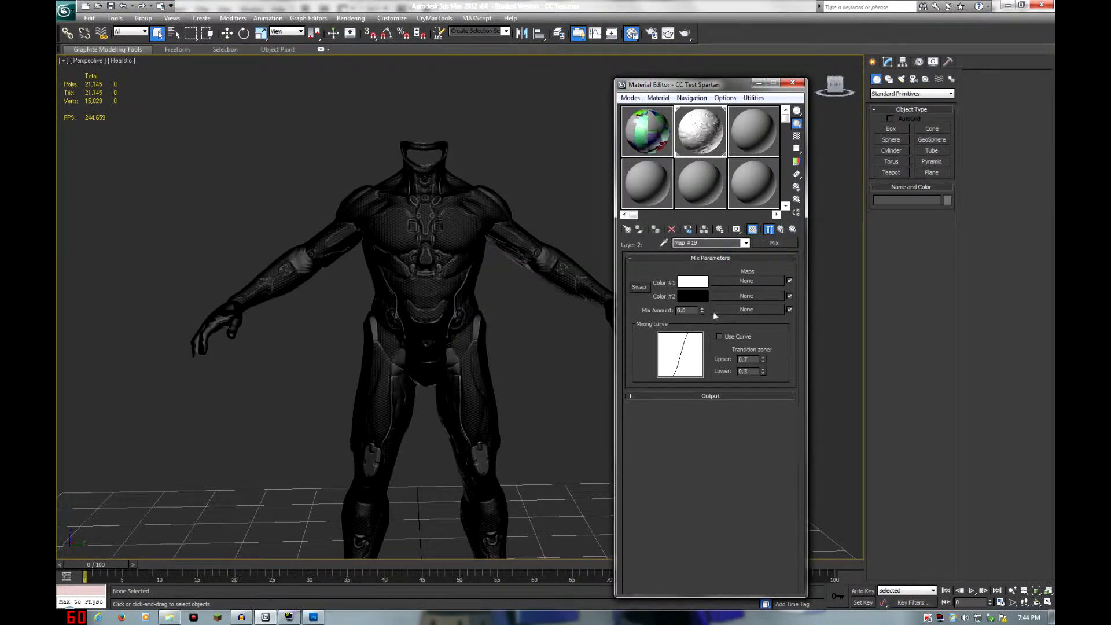
Step: Assign a Color Correction to the Mix Amount, load the storm_spartan_techsuit_control bitmap into it and set Mono Channel Output to Alpha
click(734, 310)
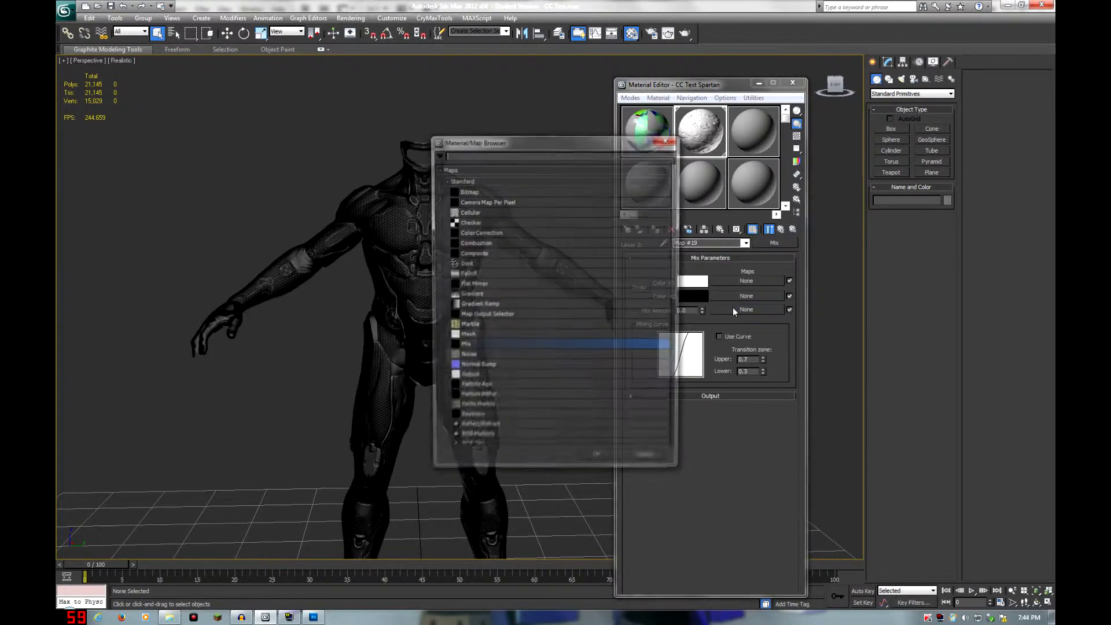
double_click(502, 232)
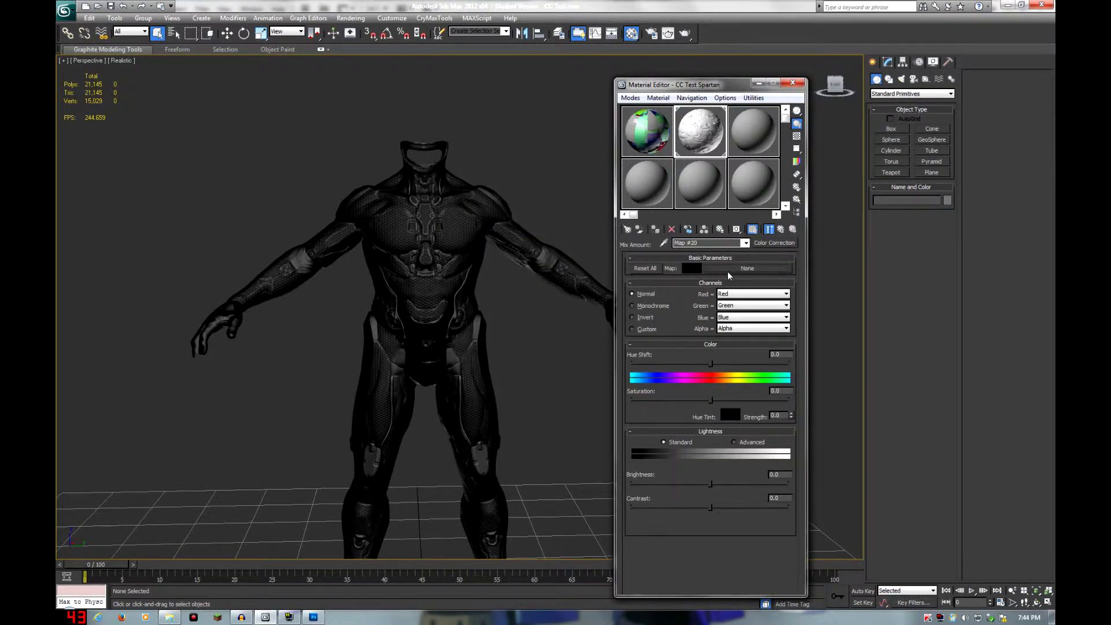
click(730, 269)
double_click(463, 154)
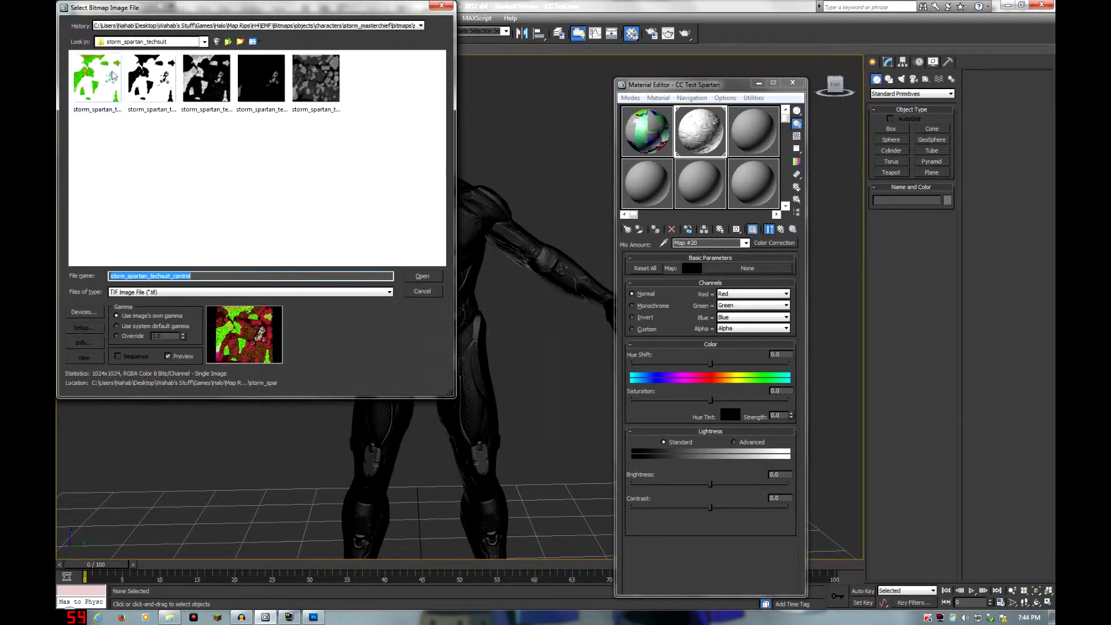
double_click(112, 71)
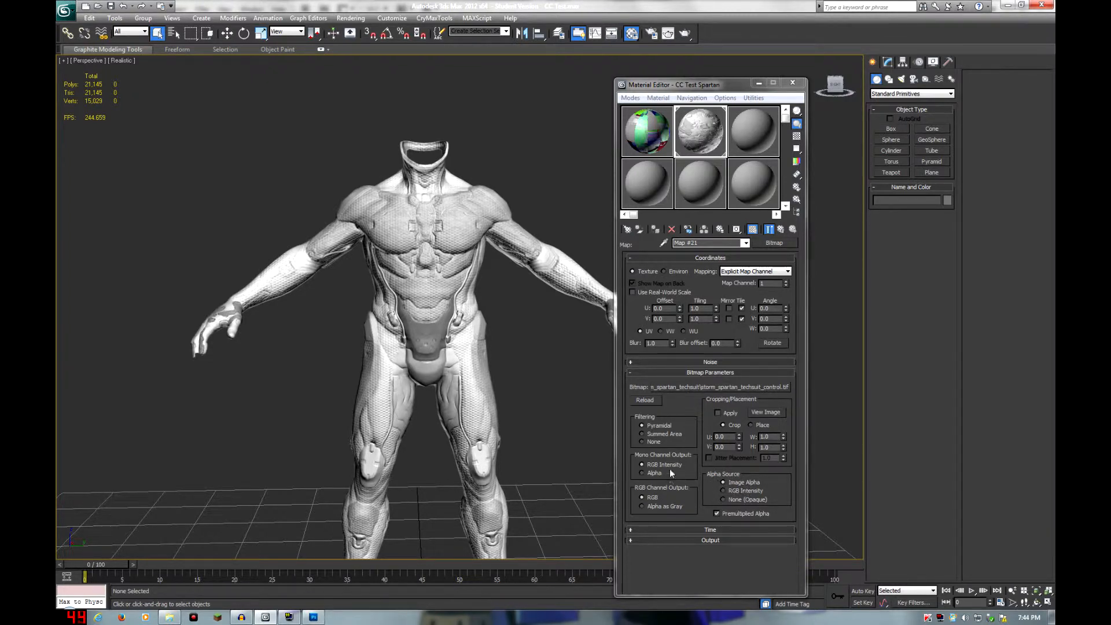
click(655, 472)
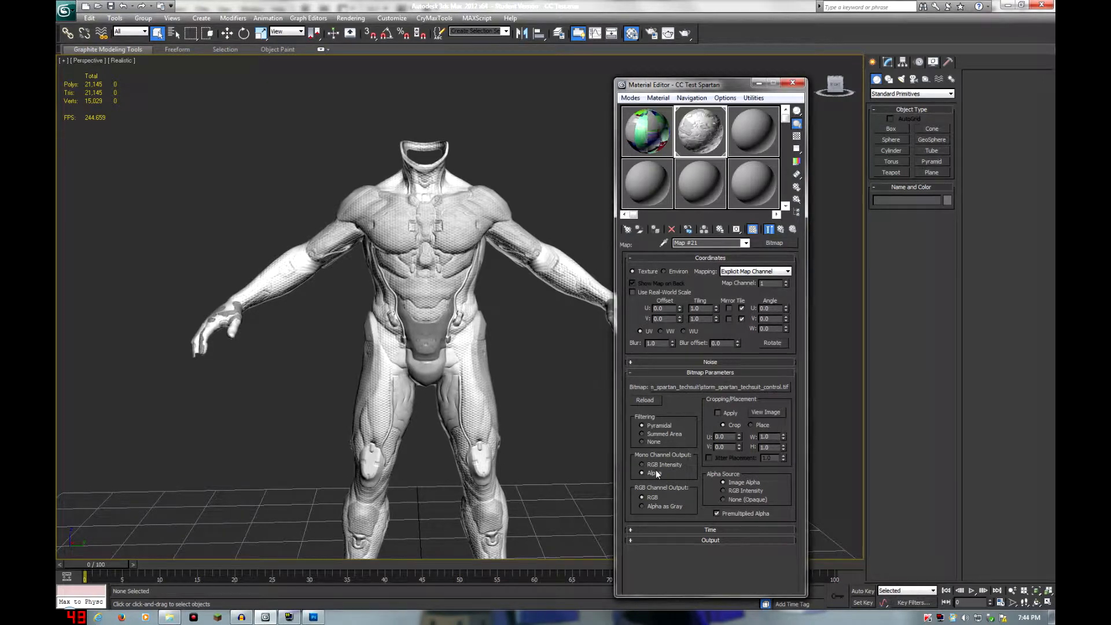
click(781, 228)
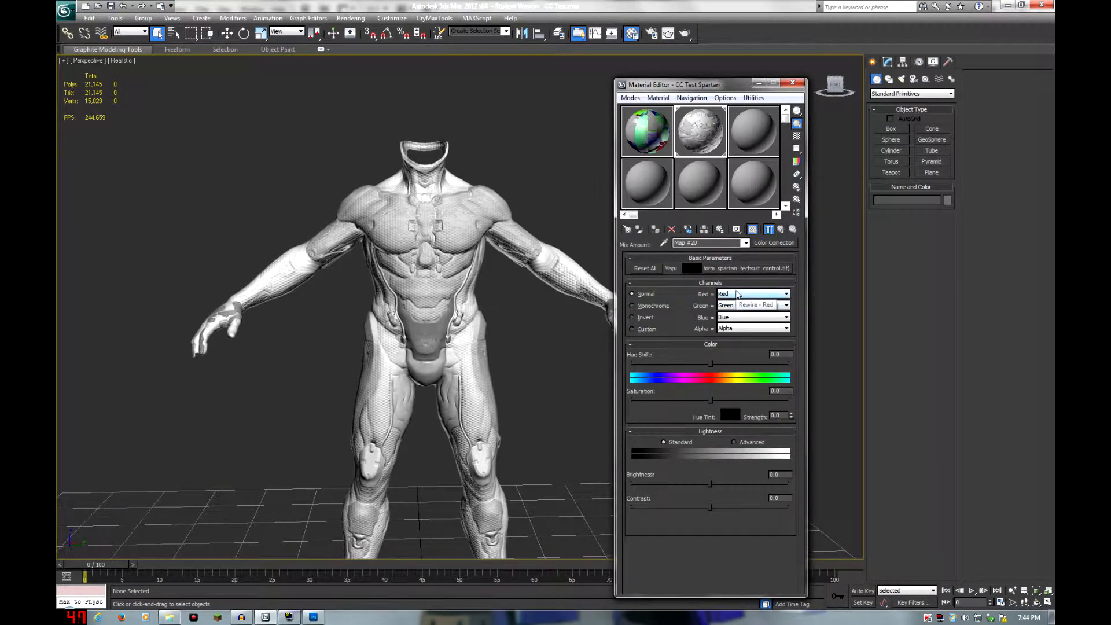
Step: Rewire the Mix Amount Color Correction's red, green, blue and alpha channels to Alpha (Inverse), then return to the Composite layers
click(738, 294)
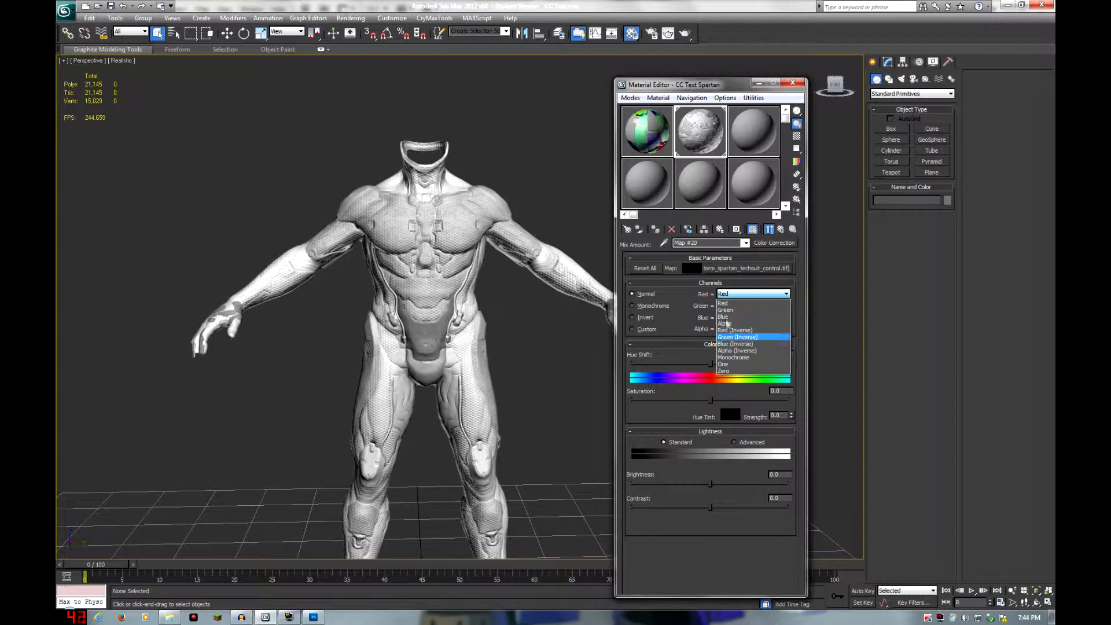
click(751, 352)
click(742, 305)
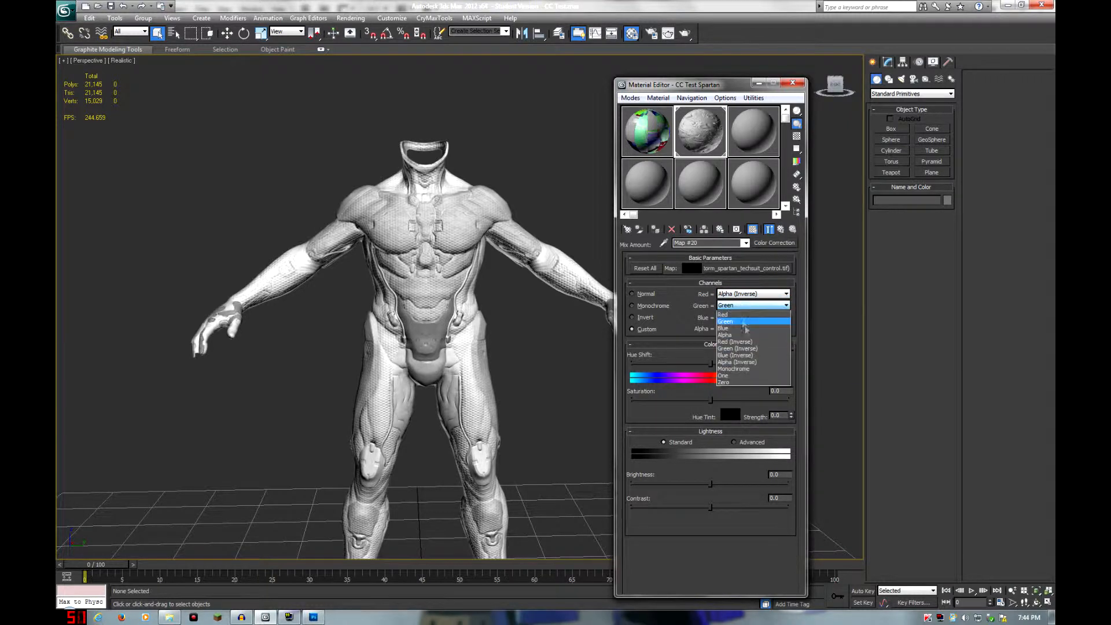
click(746, 363)
click(752, 317)
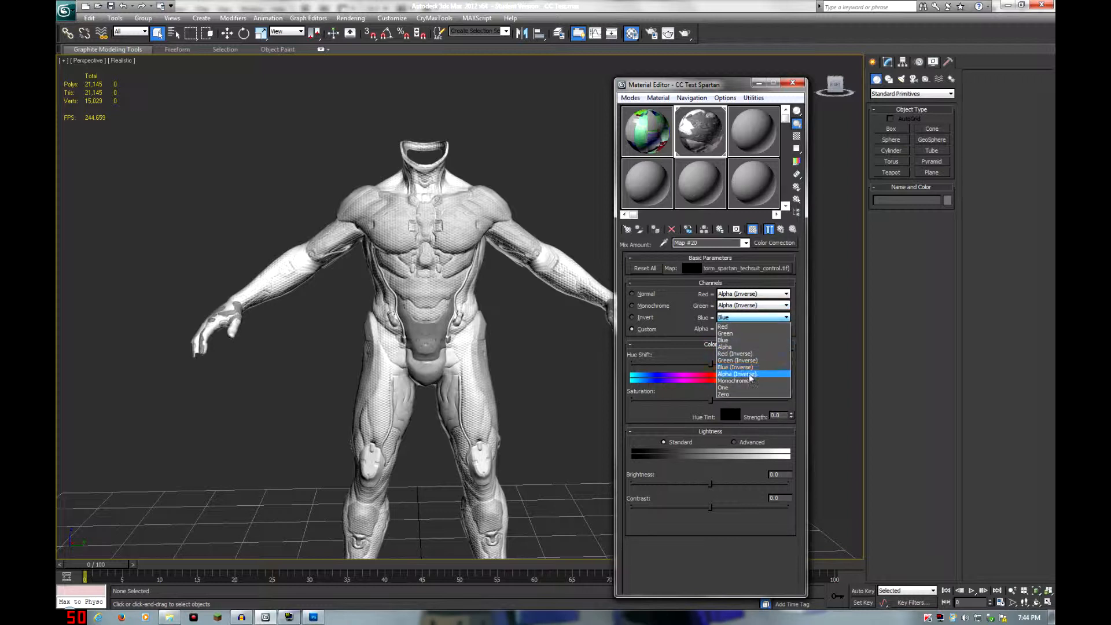
click(750, 375)
click(752, 328)
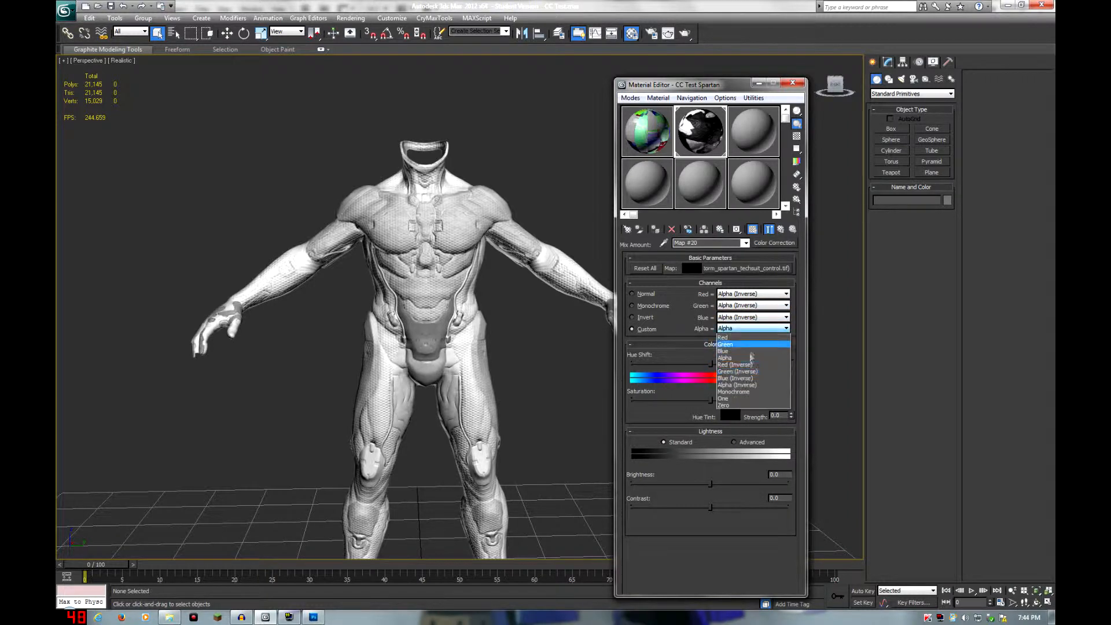
click(744, 386)
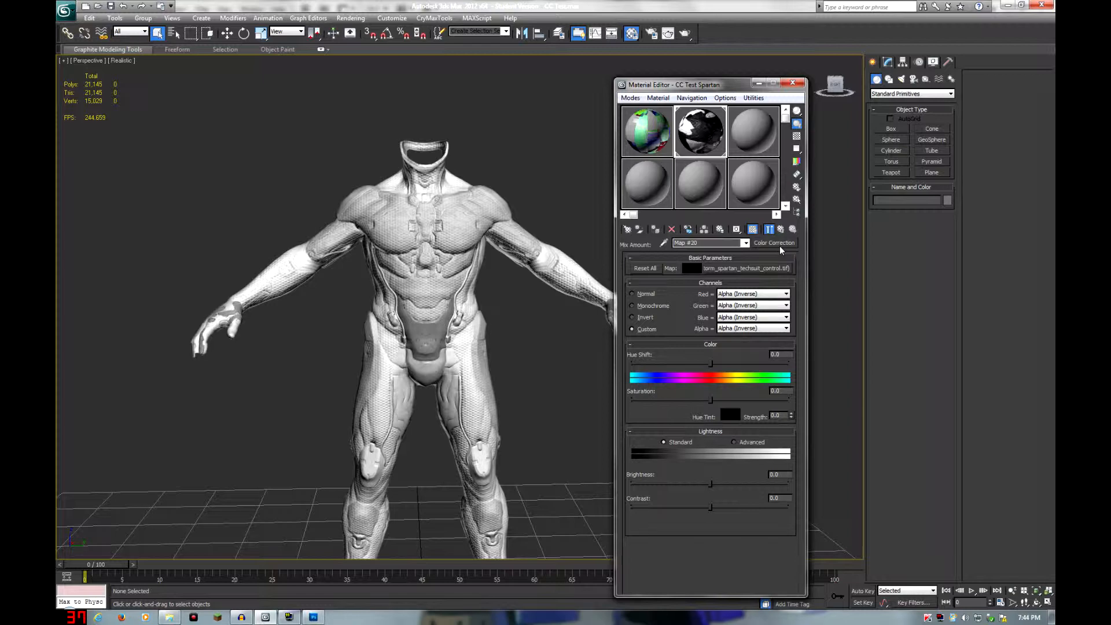
click(780, 230)
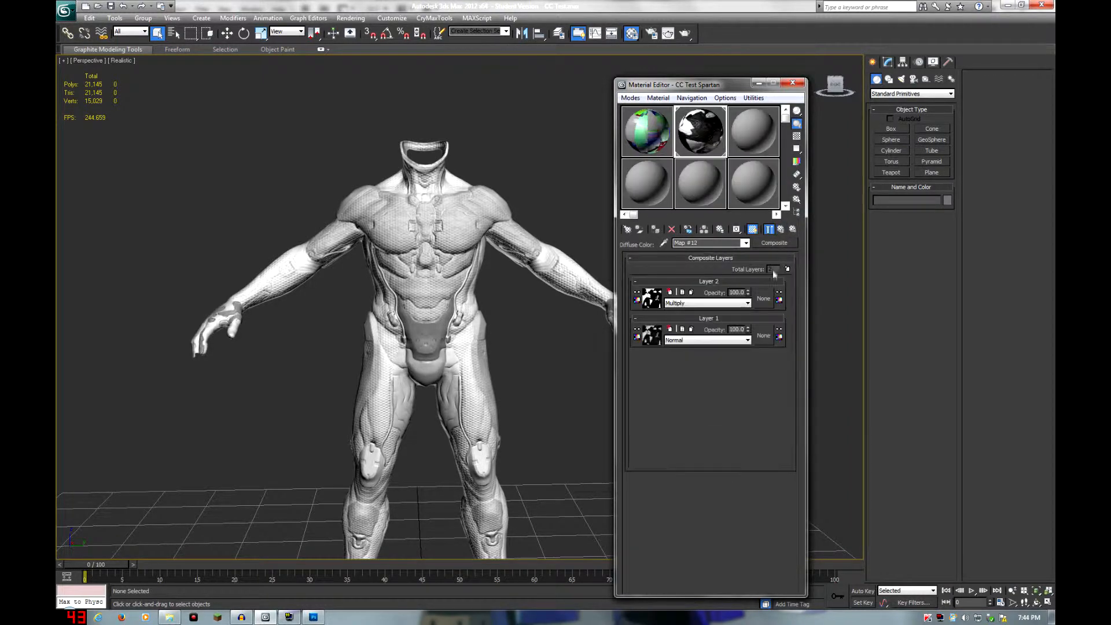
Step: Give Layer 2 a Color Correction mask using the storm_spartan_techsuit_control bitmap with Mono Channel Output set to Alpha
click(764, 299)
click(475, 233)
double_click(476, 235)
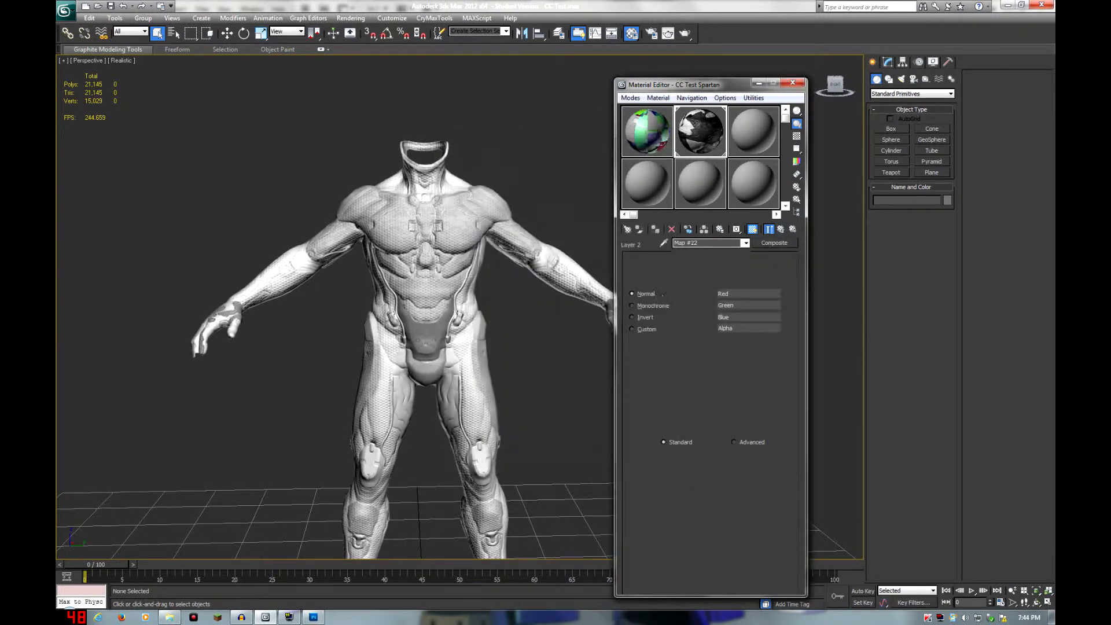
click(738, 269)
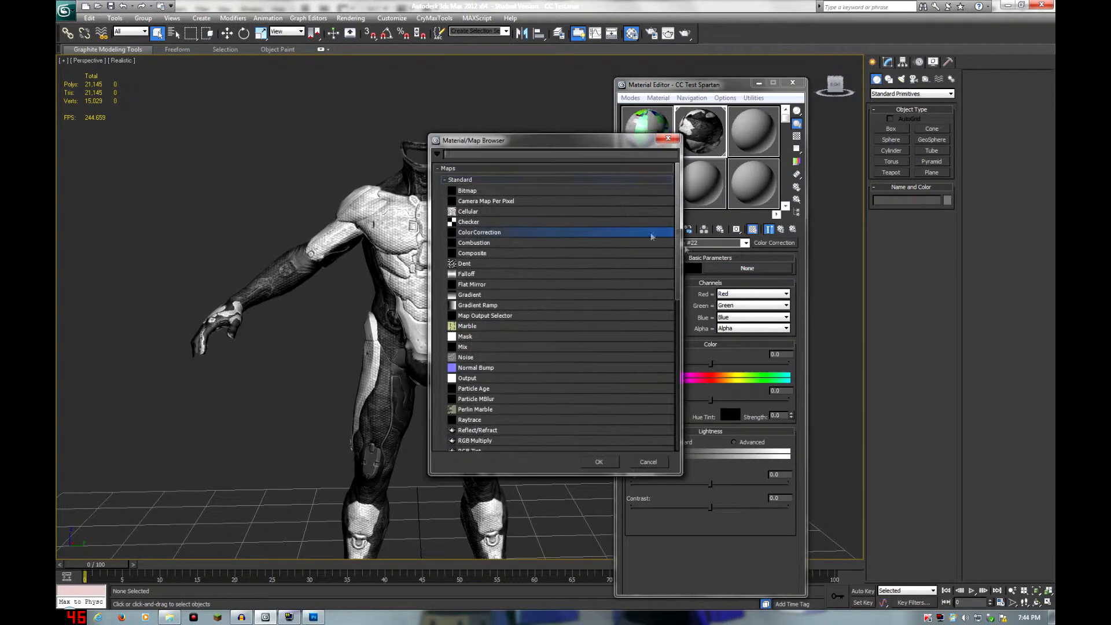
double_click(476, 191)
double_click(96, 82)
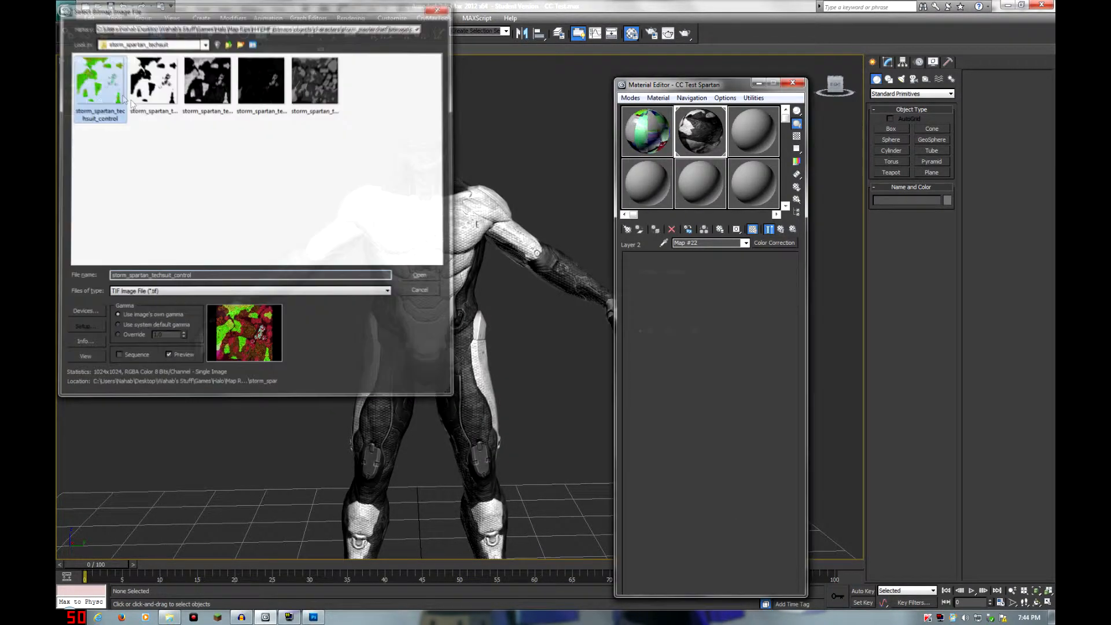
click(659, 473)
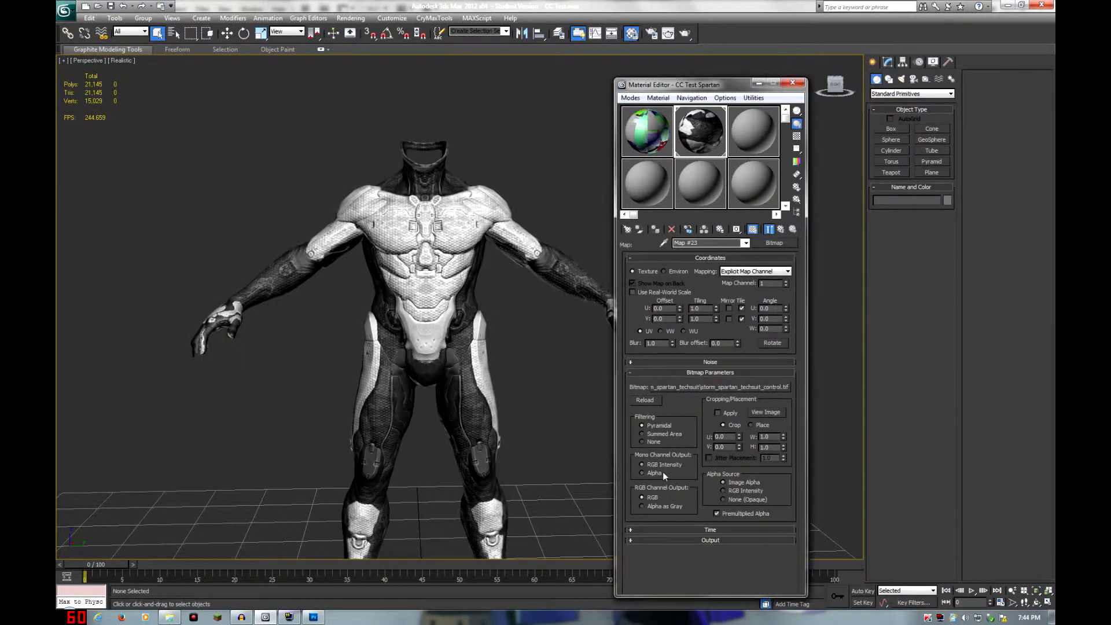
click(781, 230)
Step: Rewire the red, green and blue channels of Layer 2's mask Color Correction to Alpha and return to the Composite layers
click(733, 294)
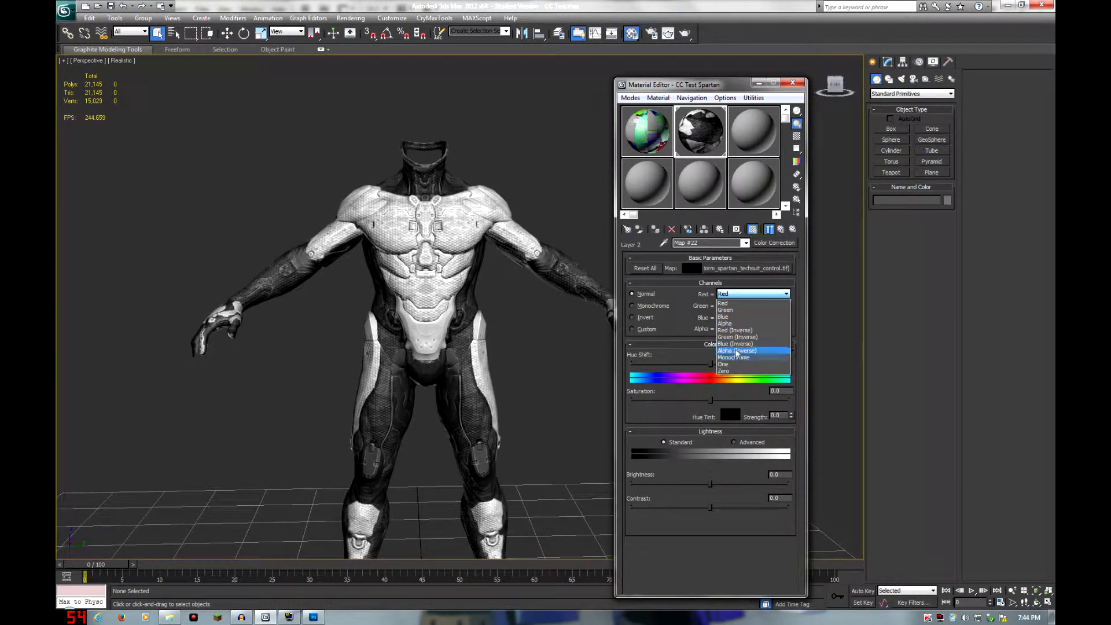
click(727, 323)
click(753, 305)
click(743, 335)
click(753, 317)
click(744, 346)
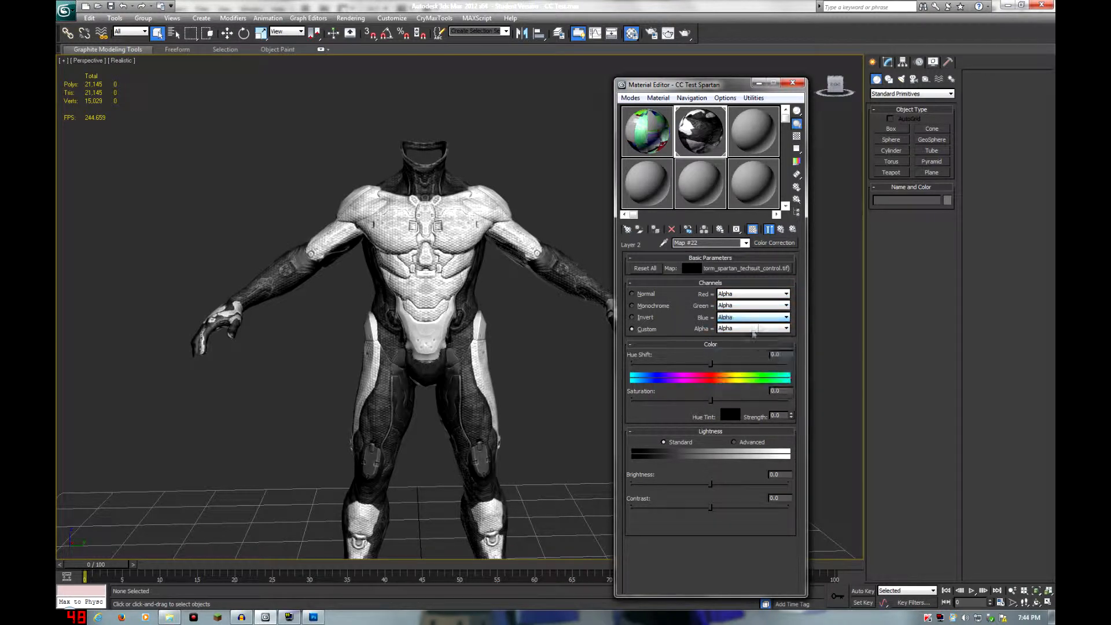
click(781, 229)
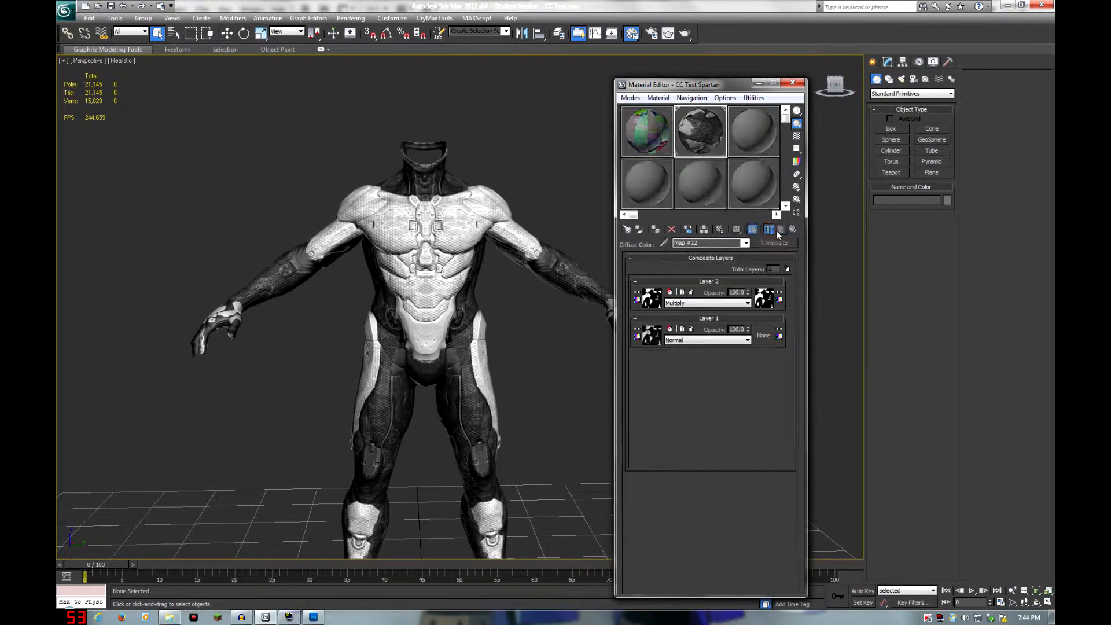
Step: Set Color #1 of Layer 2's Mix map to red and check the tinted areas on the suit
click(647, 302)
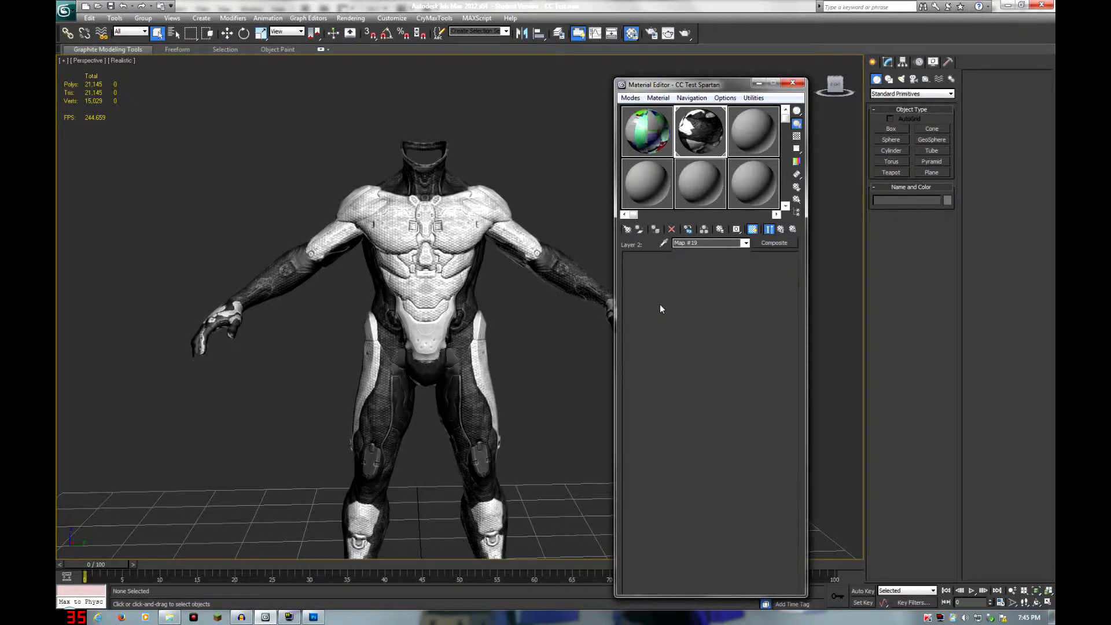
scroll(471, 248, up, 3)
middle_drag(518, 266, 466, 302)
alt+middle_drag(434, 379, 384, 383)
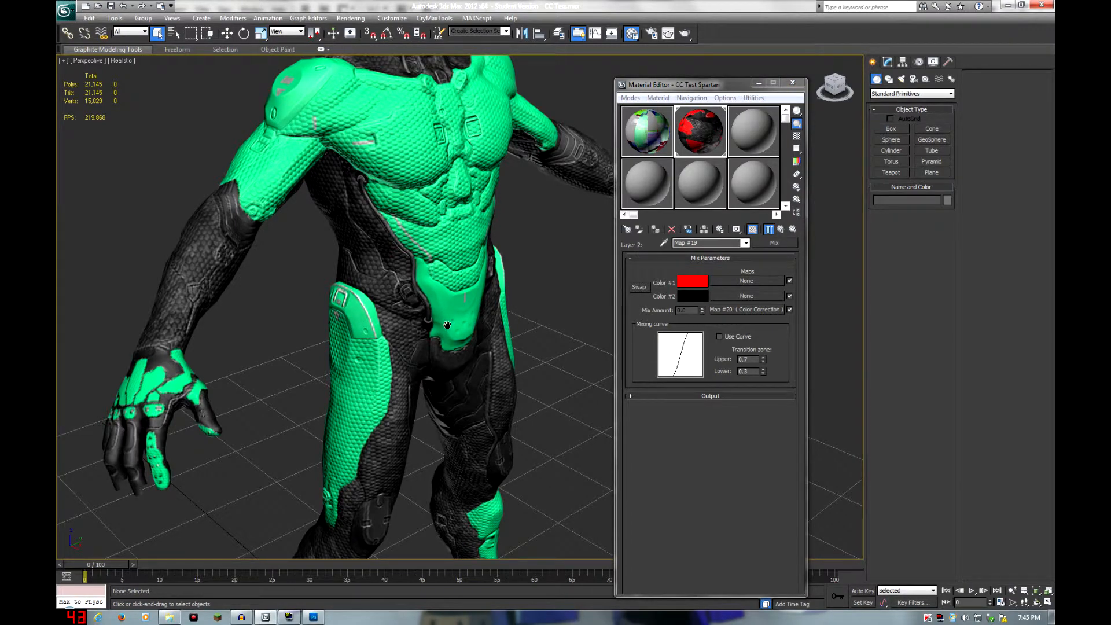
middle_drag(447, 325, 385, 313)
click(781, 230)
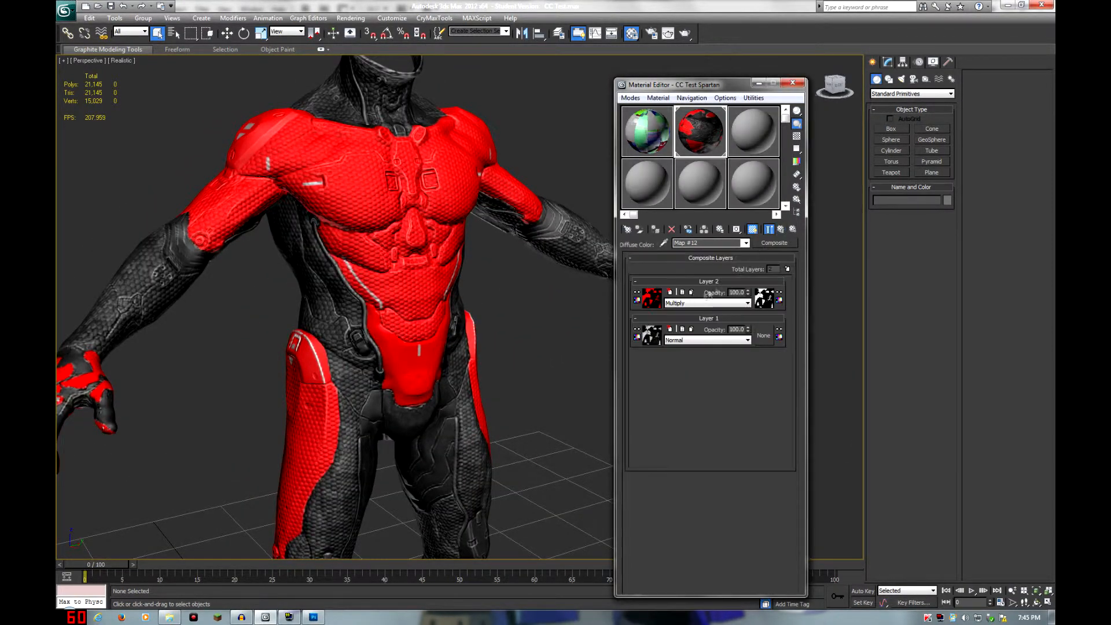
Step: Try the Normal and Overlay blend modes on Layer 2 and compare the result on the suit
click(684, 304)
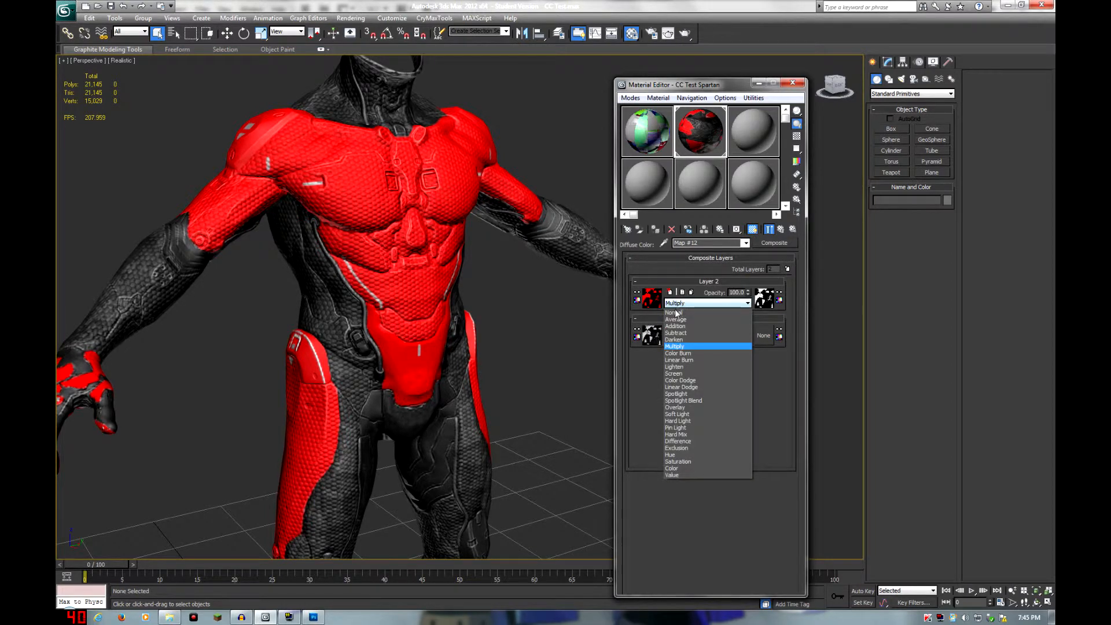
click(675, 312)
alt+middle_drag(392, 312, 434, 378)
click(712, 302)
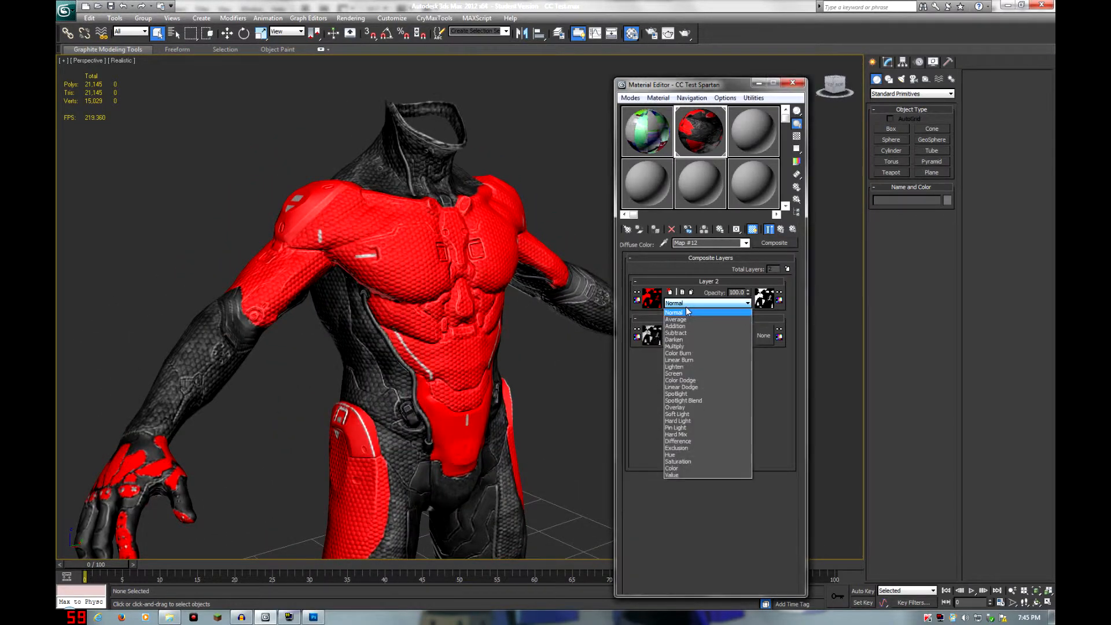
click(679, 408)
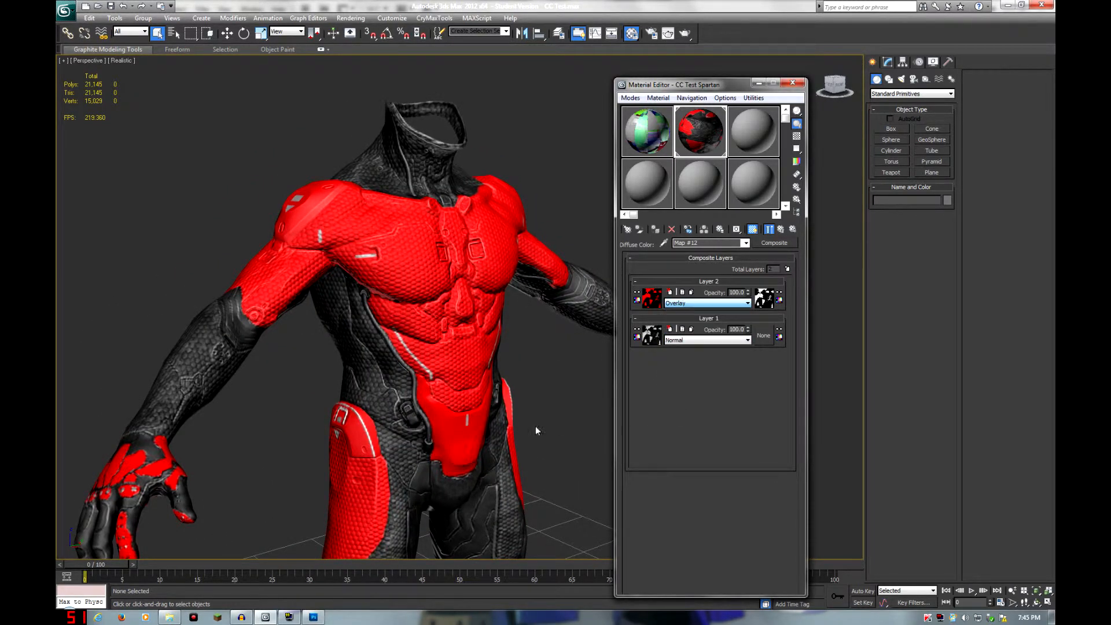
mouse_move(529, 432)
alt+middle_down()
mouse_move(515, 397)
mouse_move(486, 404)
mouse_move(501, 405)
alt+middle_up()
Step: Set Layer 2's blend mode back to Multiply
click(689, 303)
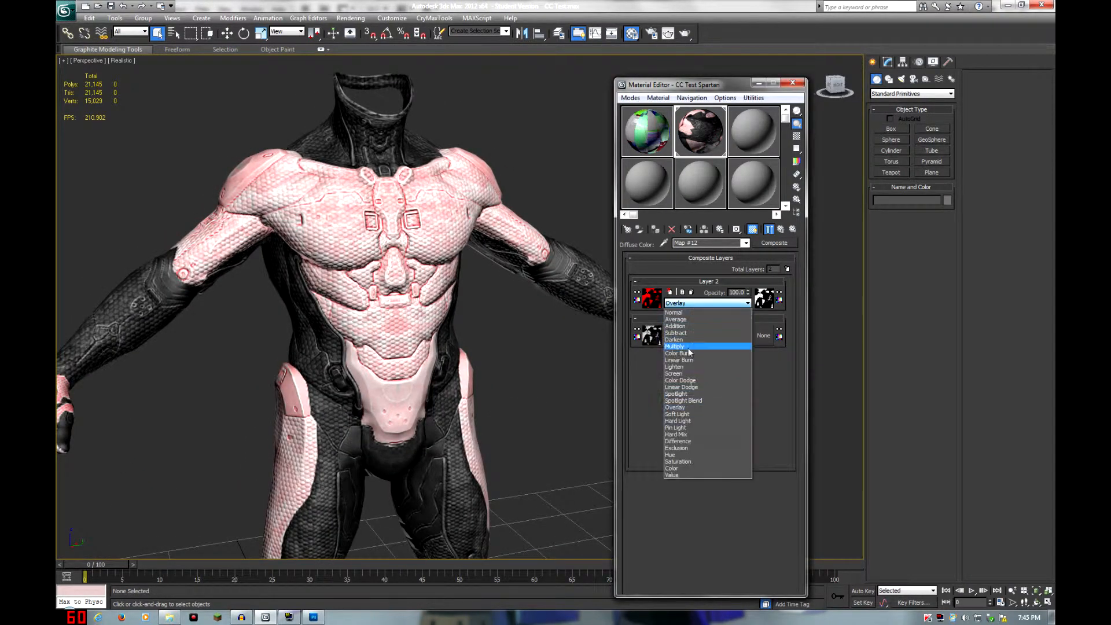
click(686, 347)
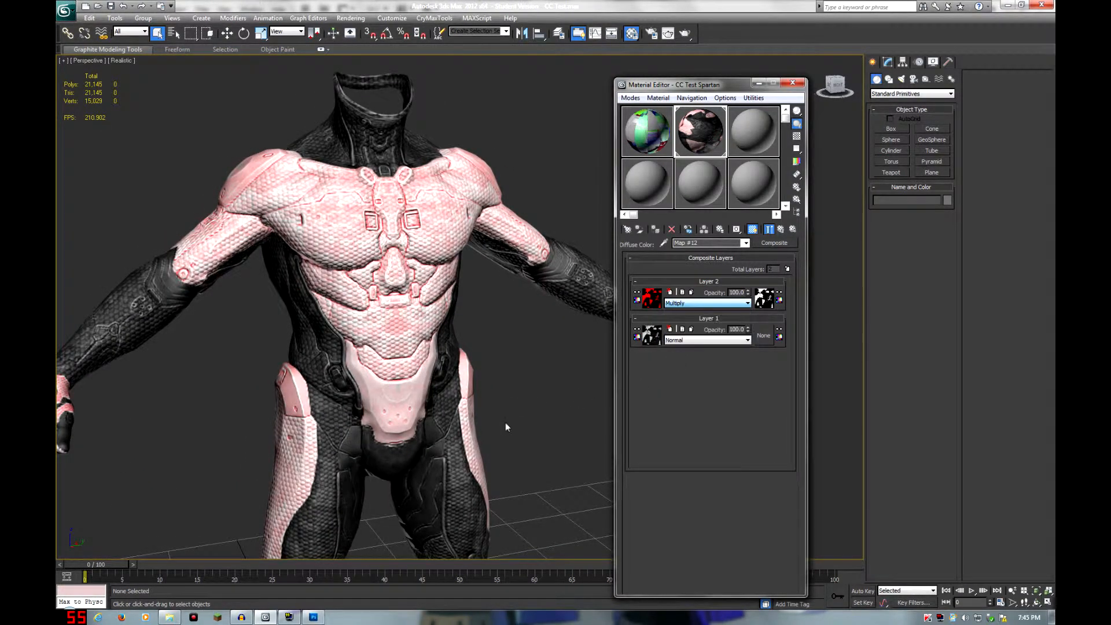
click(695, 305)
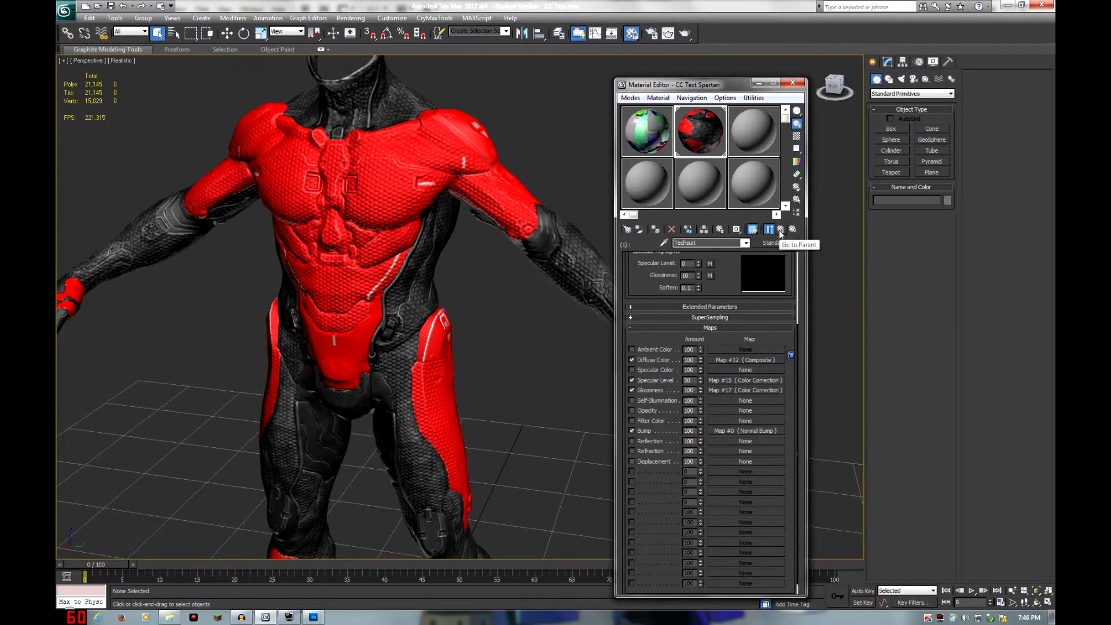
Step: Return to the CC Test Spartan sub-material list and unhide all the armour parts
click(780, 231)
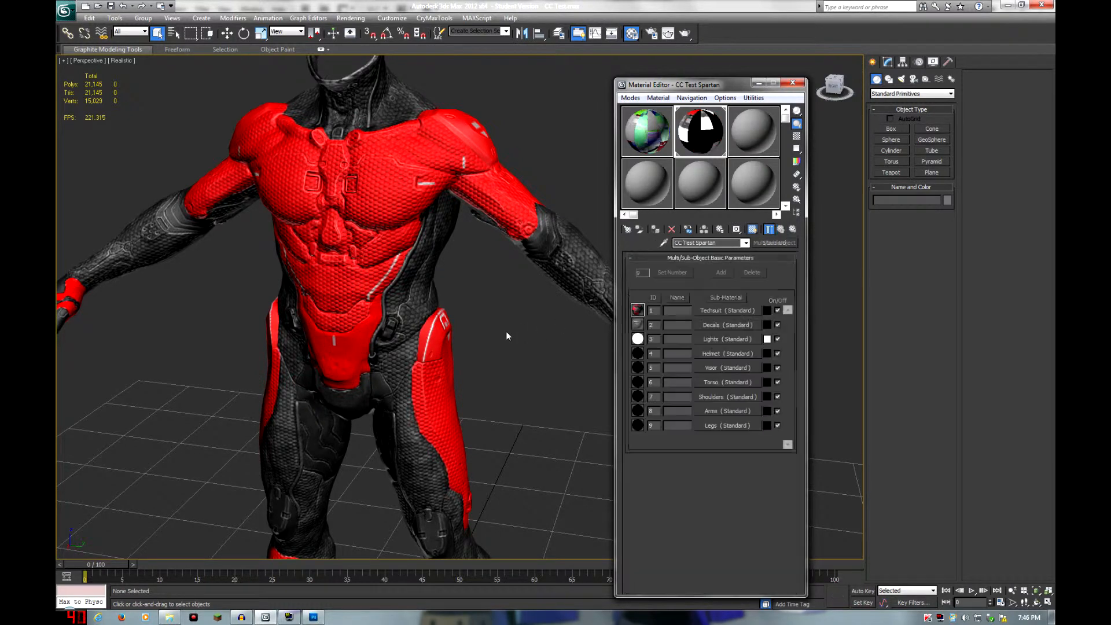
right_click(506, 331)
click(524, 283)
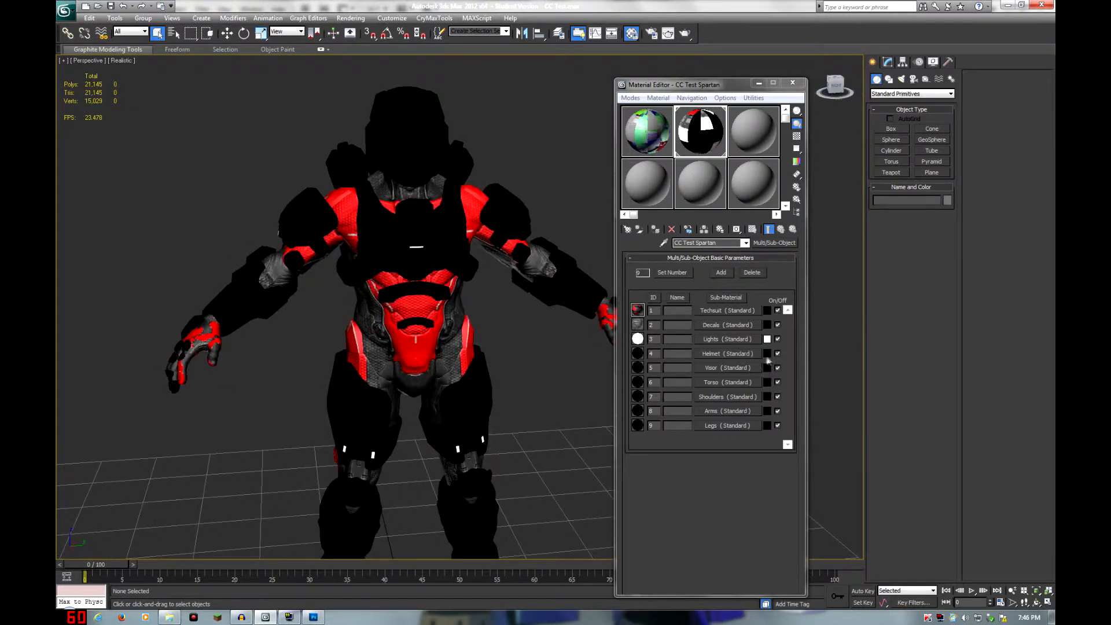
Step: Try a white diffuse colour on the Torso sub-material, and open the Torso sub-material's maps
click(768, 382)
drag(360, 68, 362, 149)
click(467, 153)
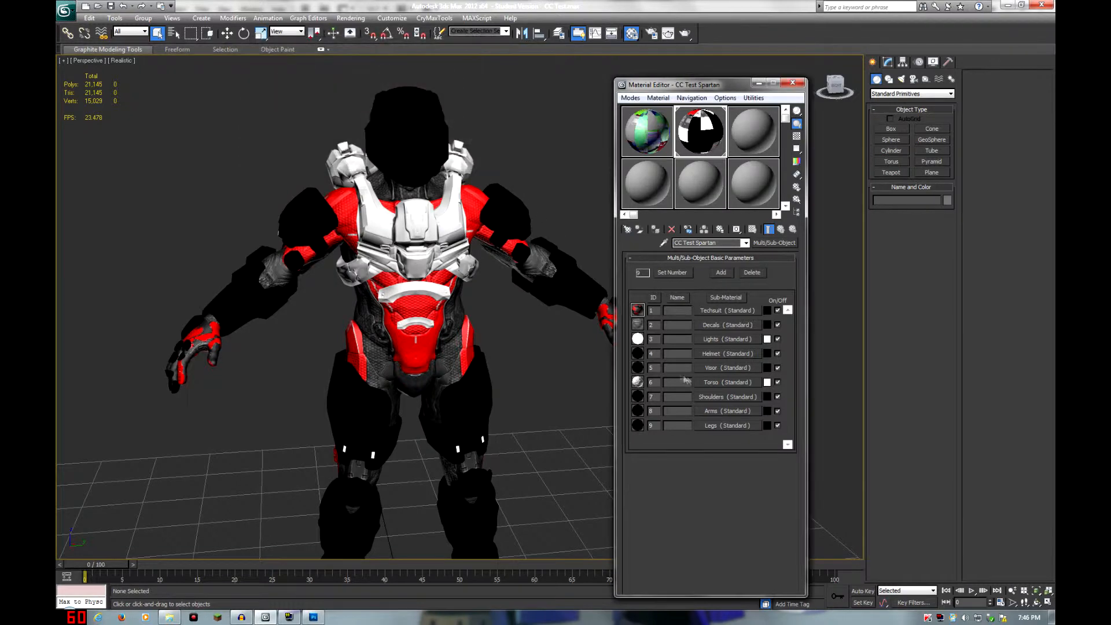
click(745, 382)
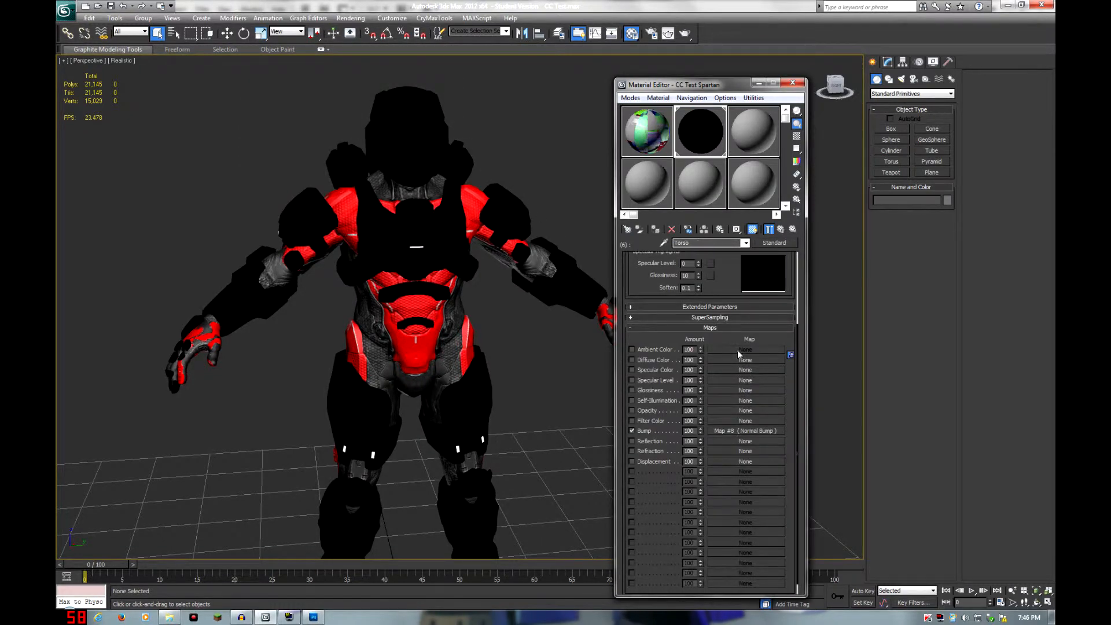
Step: Assign a Composite map to the Torso's Diffuse Color and put a ColorCorrection map in its Layer 1
click(731, 359)
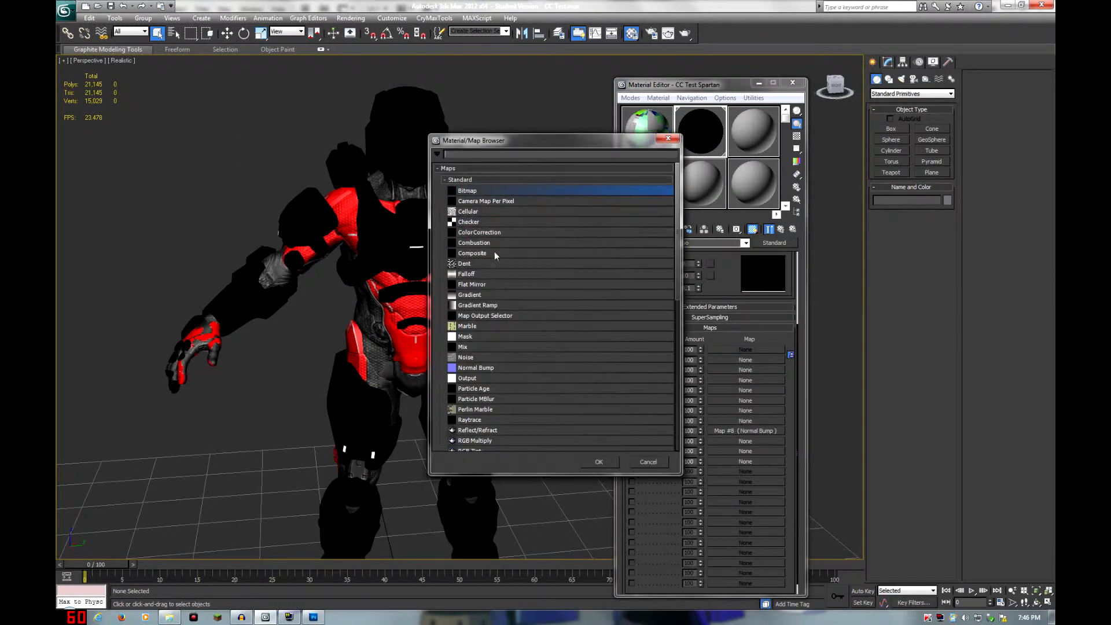
double_click(480, 252)
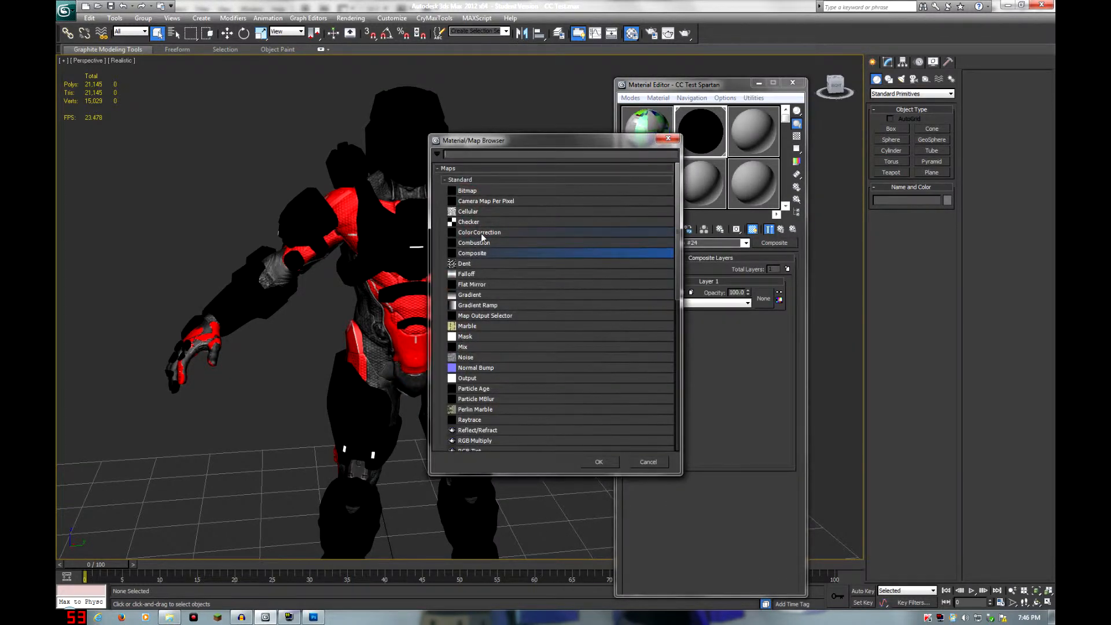
double_click(481, 234)
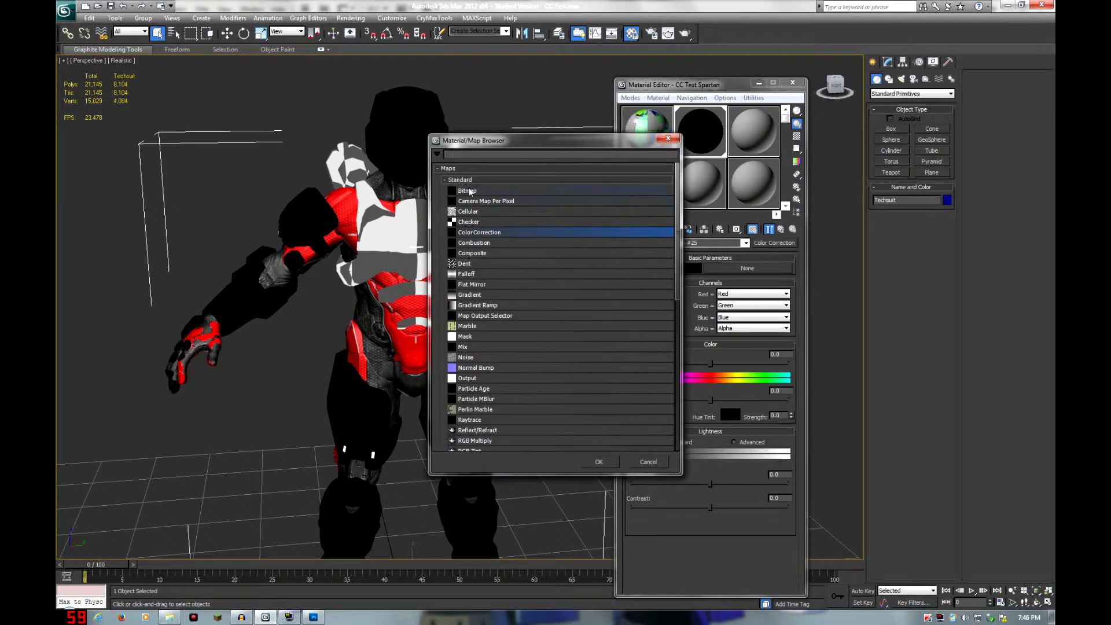
Step: Load the storm_spartan_warrior_torso_control bitmap into Layer 1's colour correction and return to the Torso's maps
double_click(469, 191)
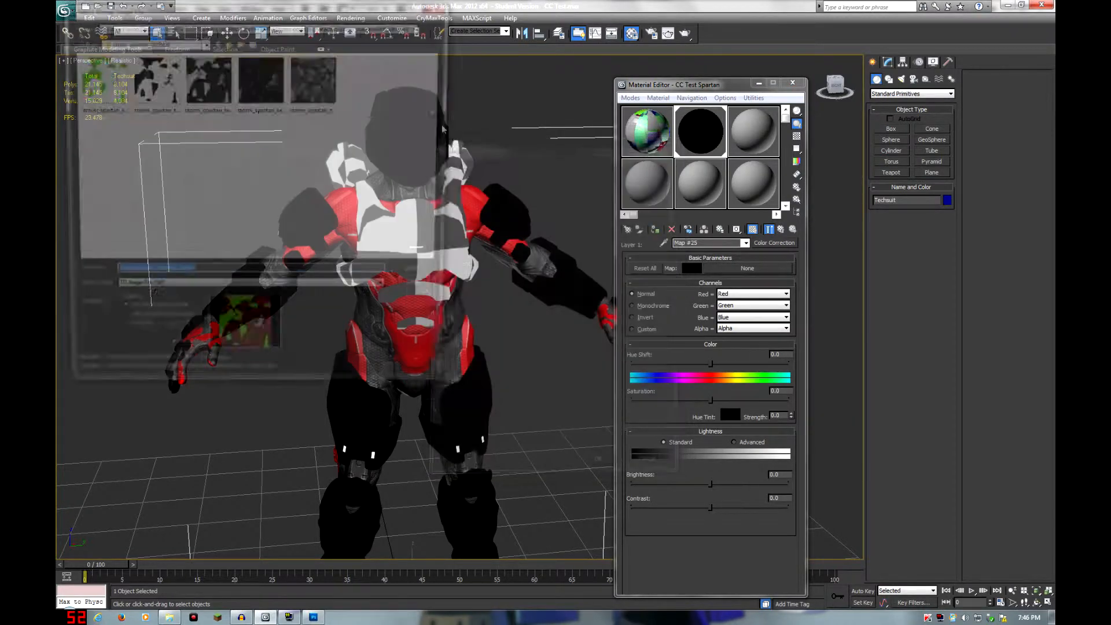
click(376, 27)
click(376, 42)
click(276, 145)
key(Down)
key(Down)
double_click(277, 146)
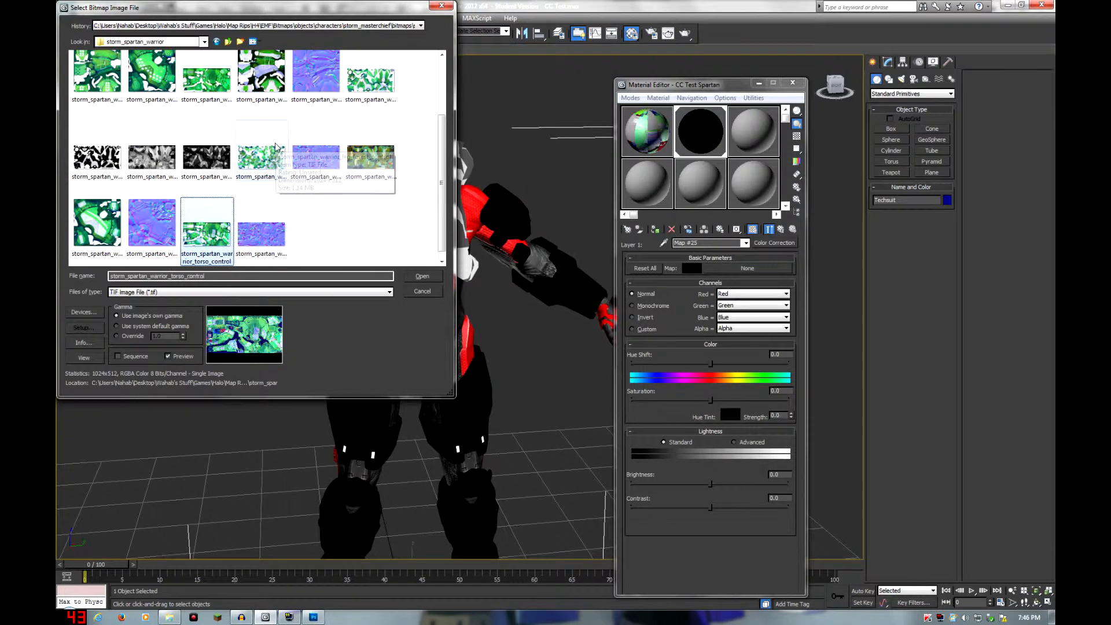
click(781, 230)
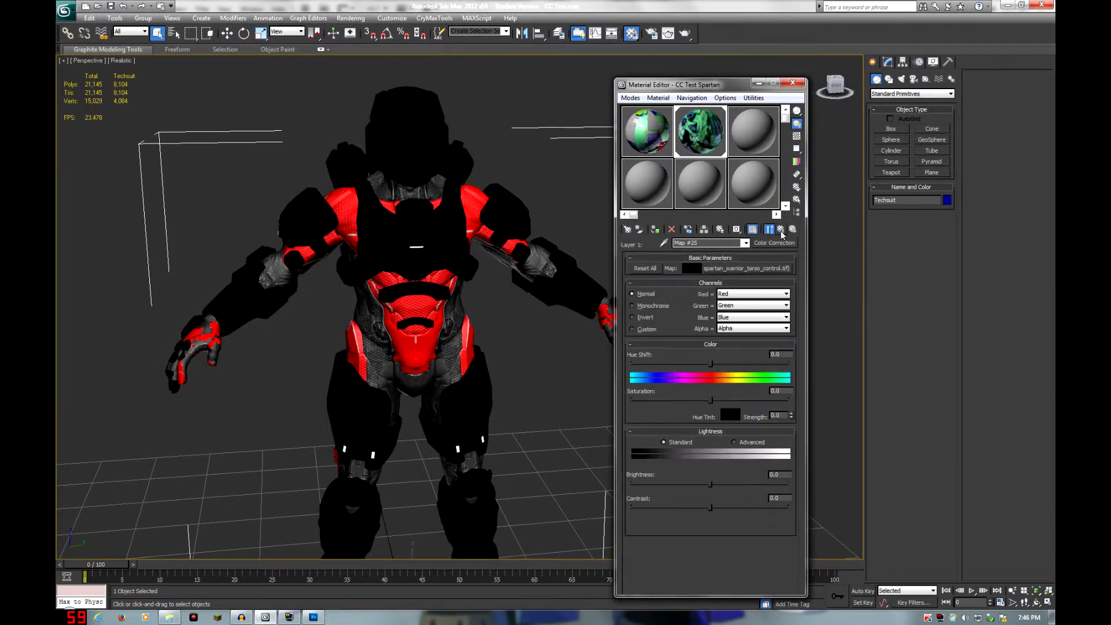
click(781, 230)
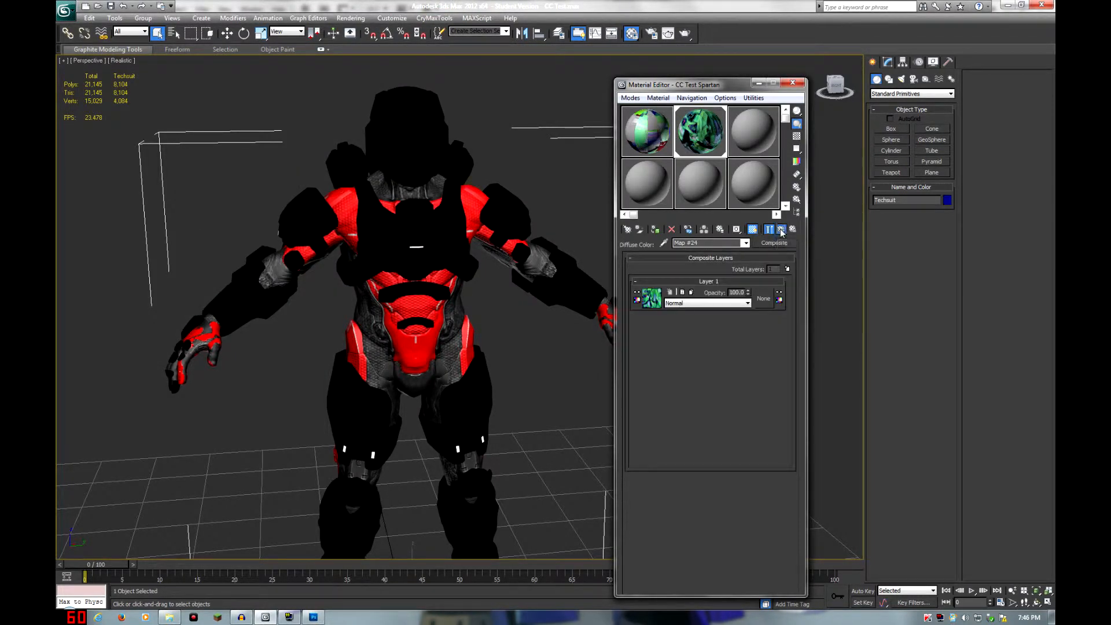
click(779, 231)
scroll(516, 300, up, 5)
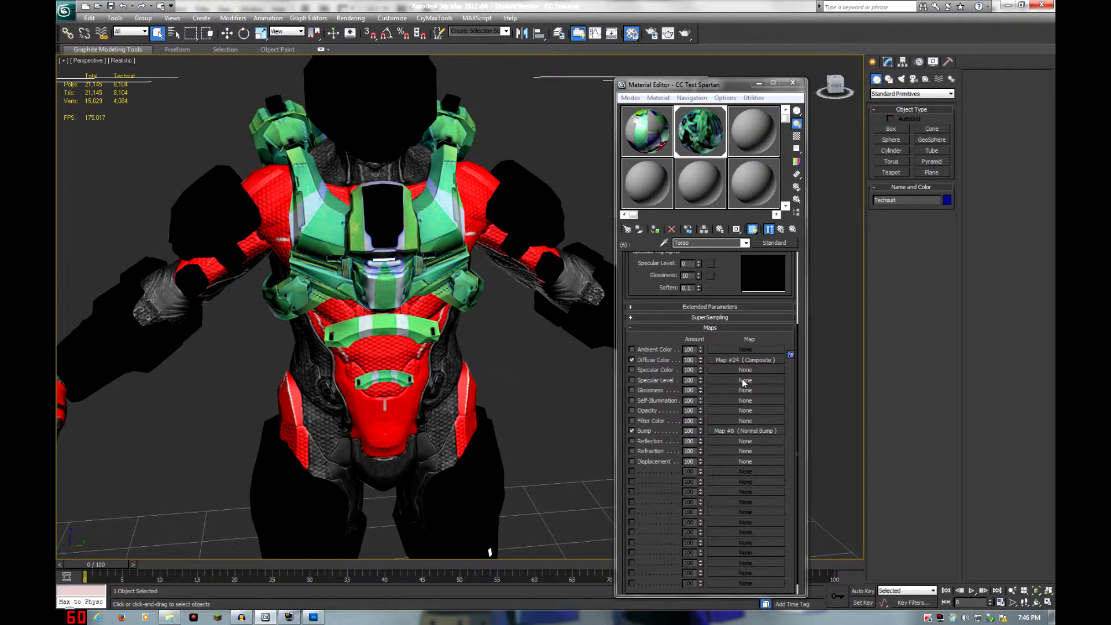
Step: Assign a ColorCorrection map with the storm_spartan_warrior_torso_control bitmap to the Torso's Specular Level
click(745, 380)
double_click(508, 234)
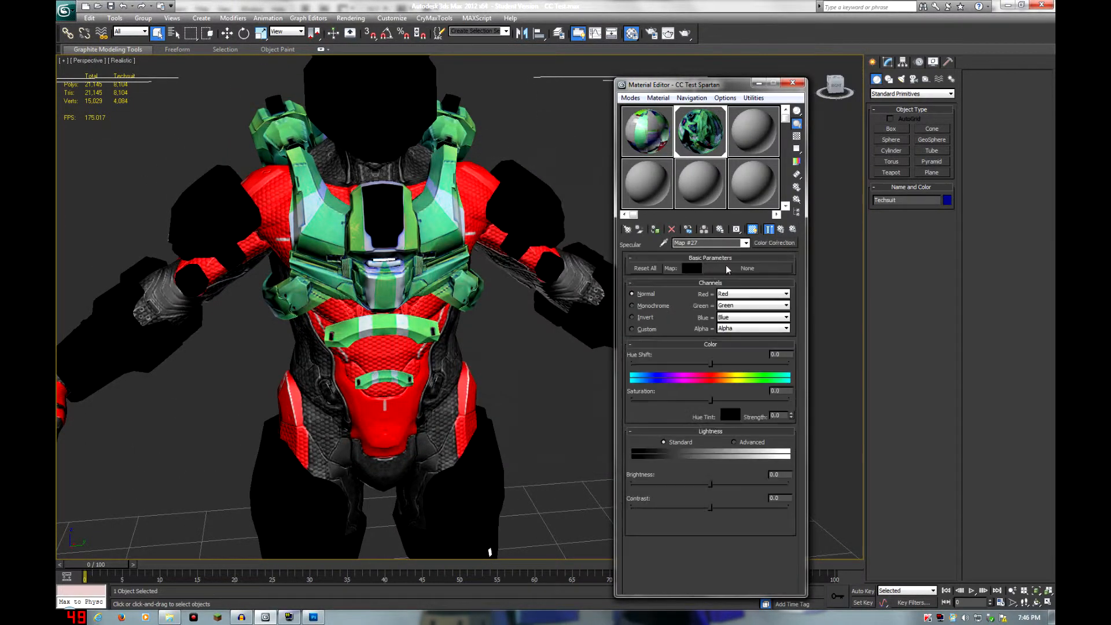
click(727, 268)
double_click(505, 192)
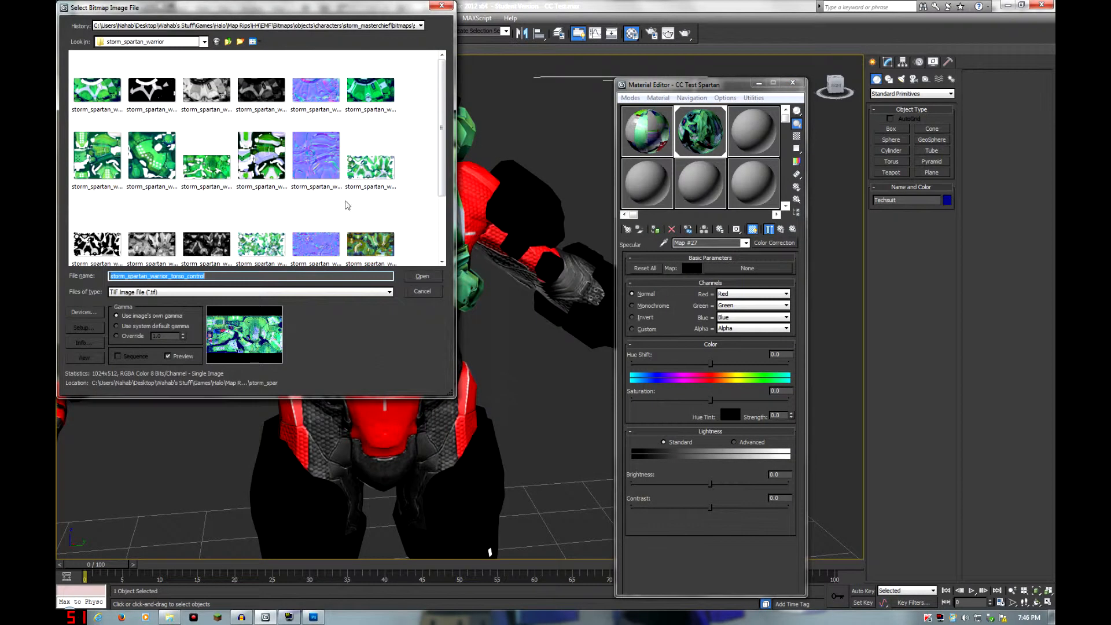
key(Right)
key(Right)
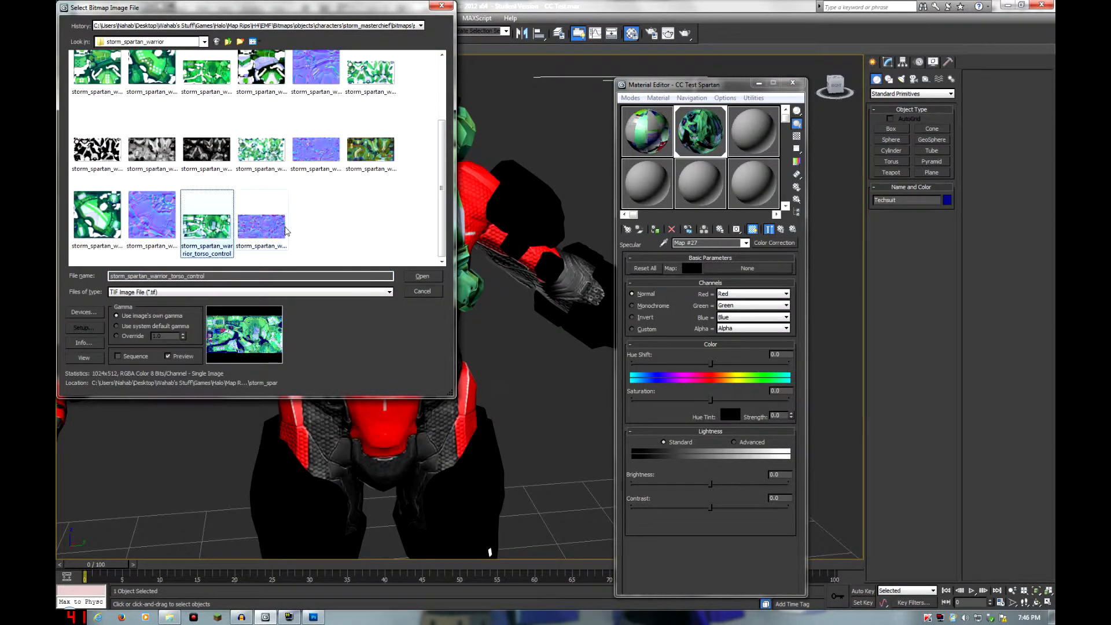
key(Return)
click(780, 230)
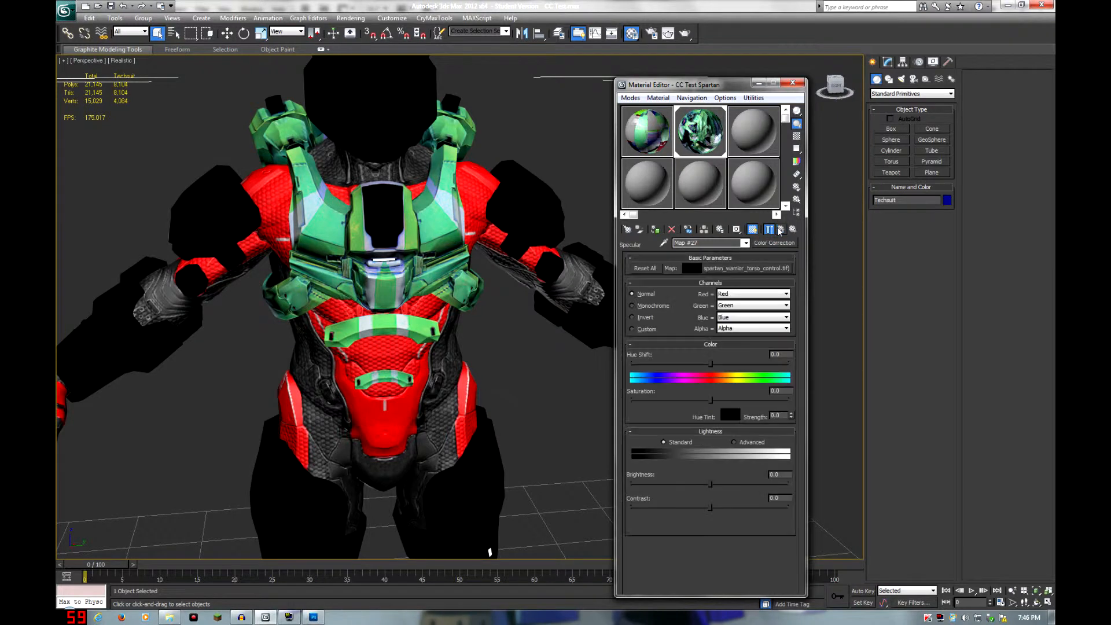
Step: Set the green and blue channels of the Specular Level colour correction to Red and return to the Torso's maps
click(732, 306)
click(729, 317)
click(730, 318)
click(733, 328)
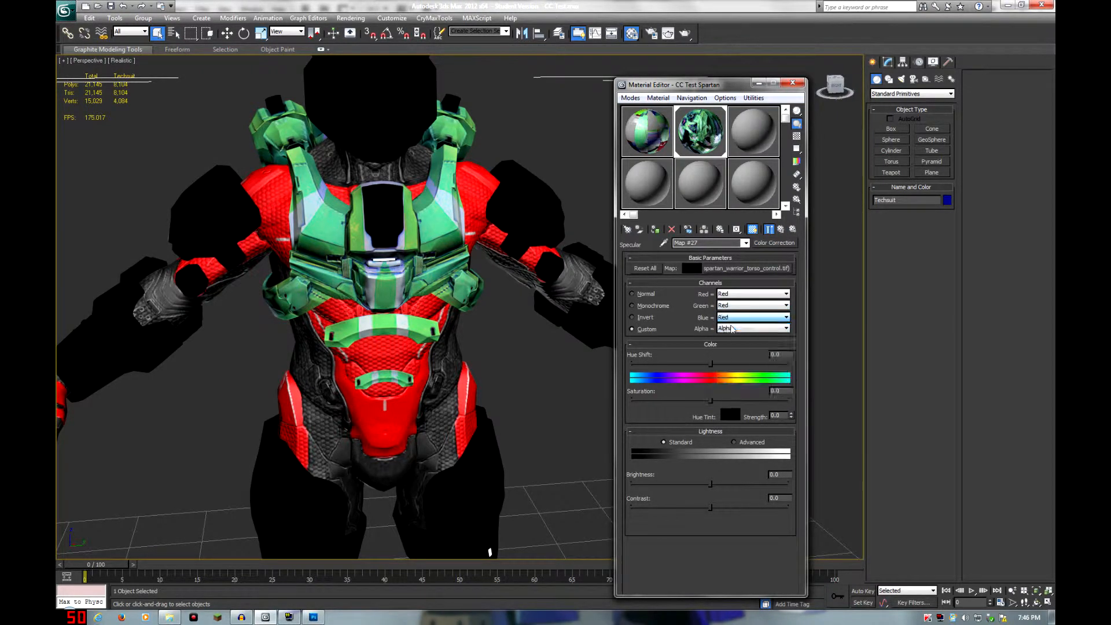
click(780, 229)
Step: Set the red, green, blue and alpha channels of the diffuse composite's Layer 1 colour correction to Green
click(747, 359)
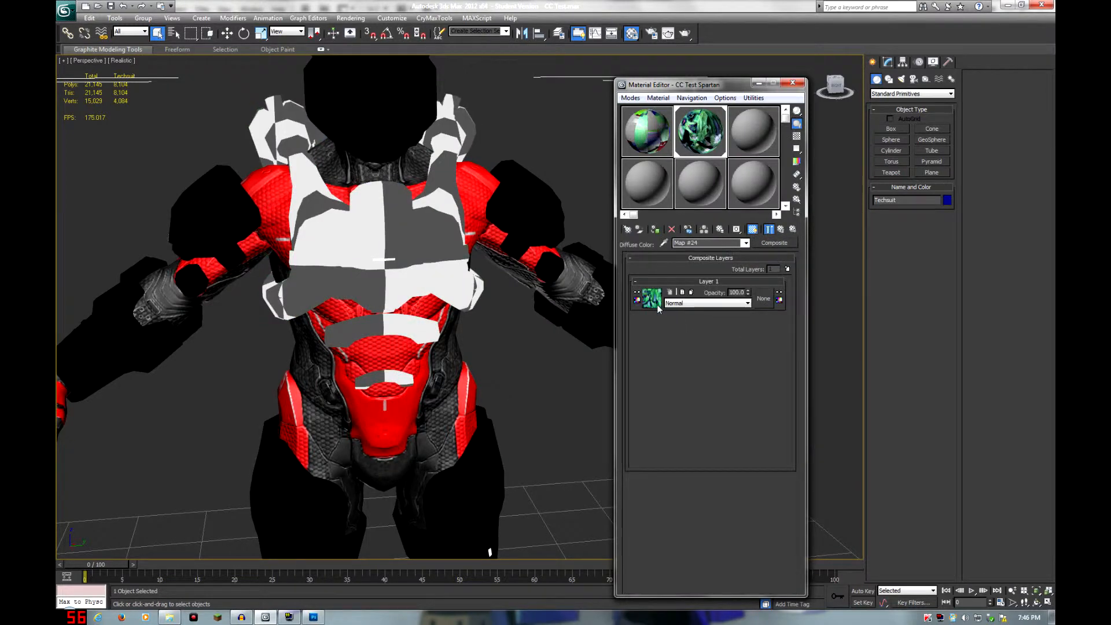
click(750, 309)
click(733, 294)
click(732, 305)
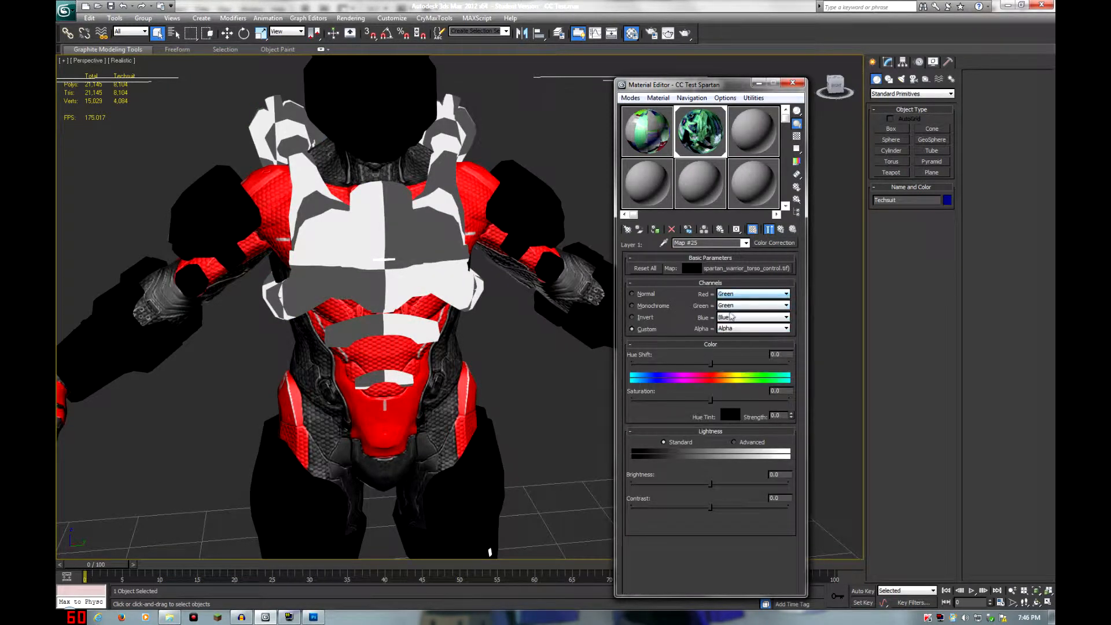
click(731, 317)
click(730, 333)
click(731, 328)
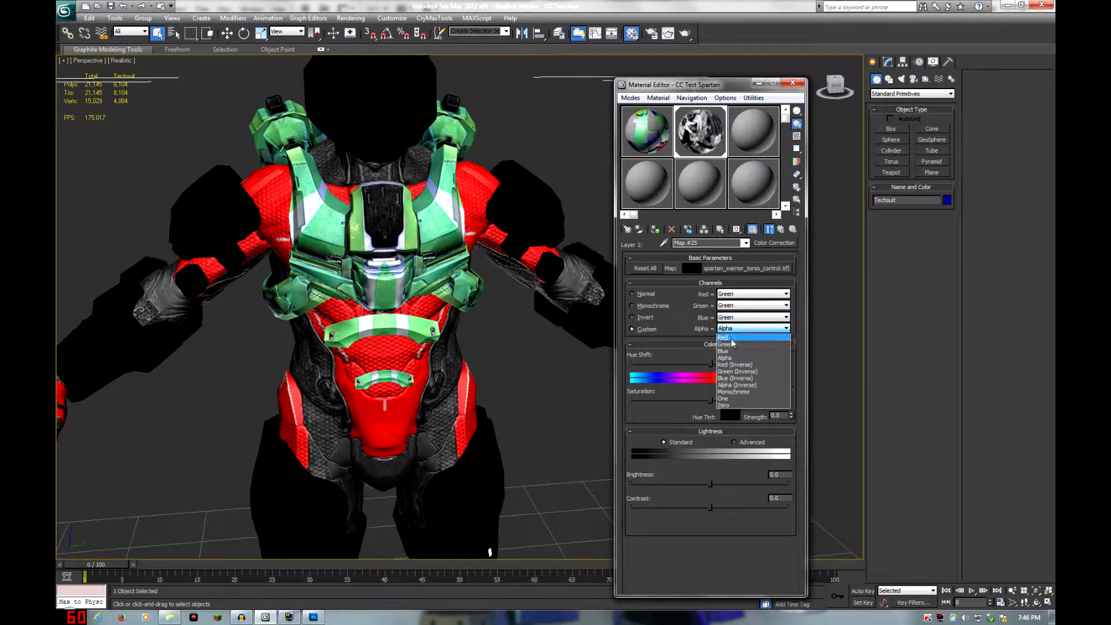
click(730, 345)
click(793, 229)
click(793, 229)
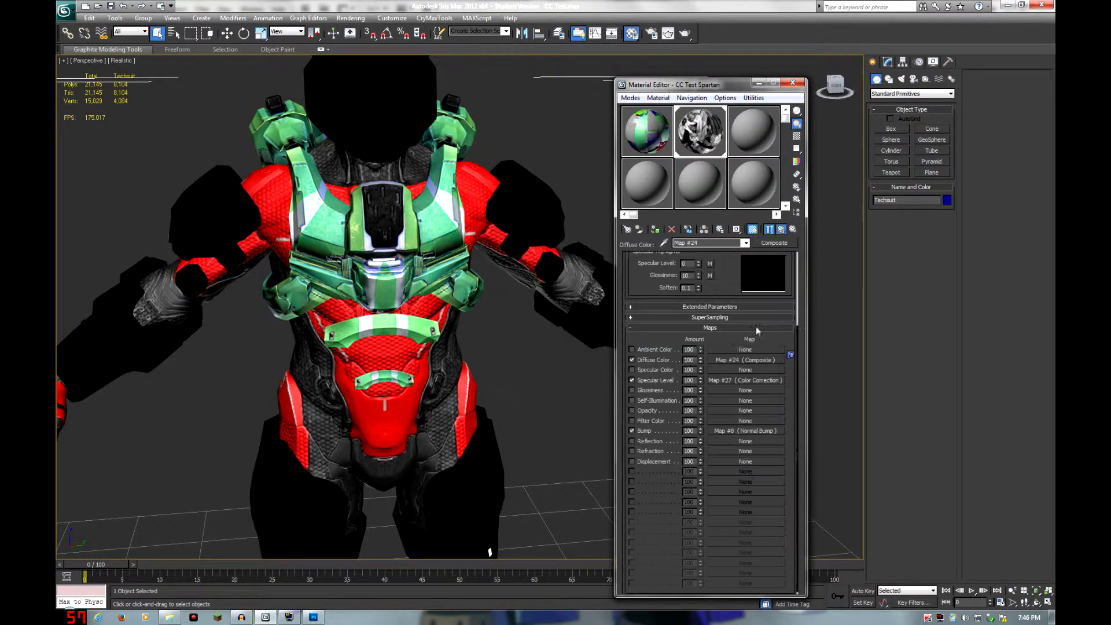
Step: Set the alpha channel of the Torso's Specular Level colour correction to Red
click(743, 381)
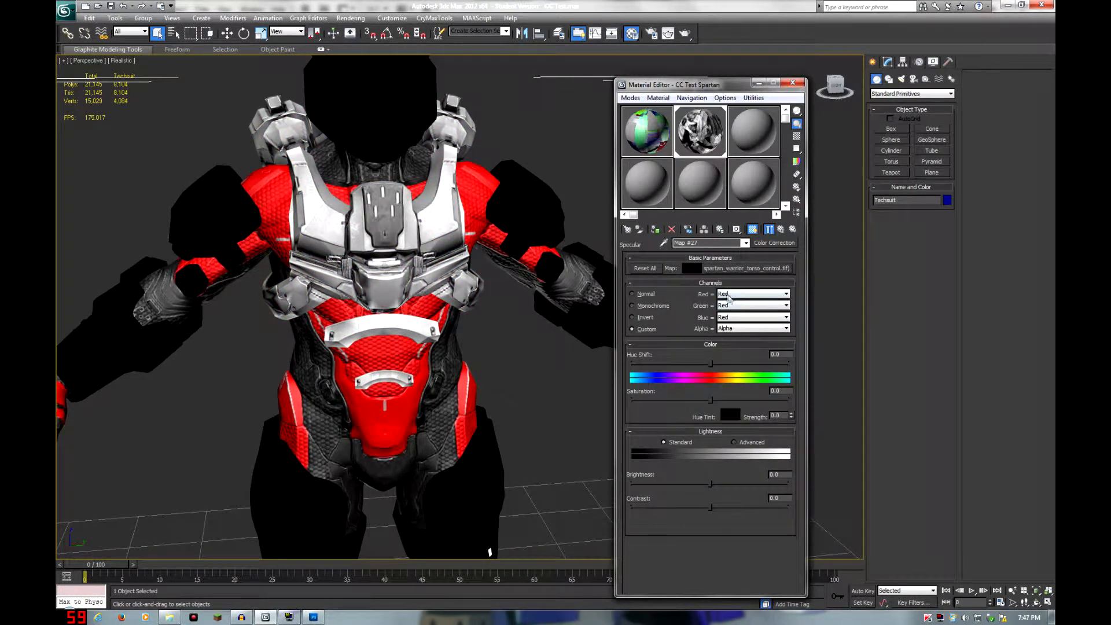
click(731, 328)
click(731, 338)
click(793, 229)
click(732, 389)
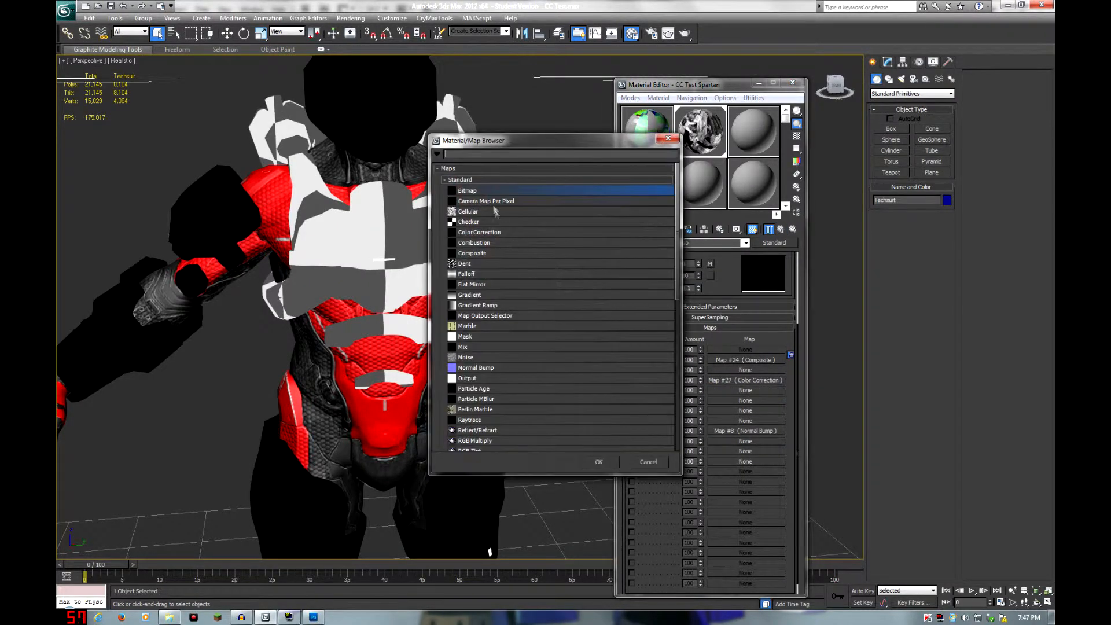
double_click(468, 191)
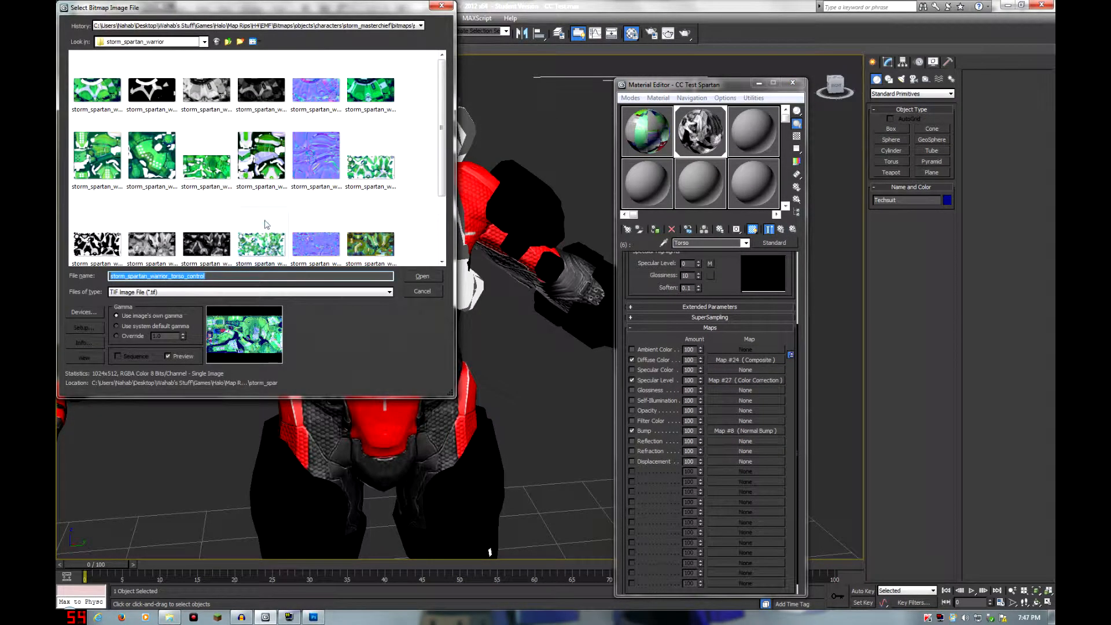
scroll(278, 223, down, 3)
click(212, 230)
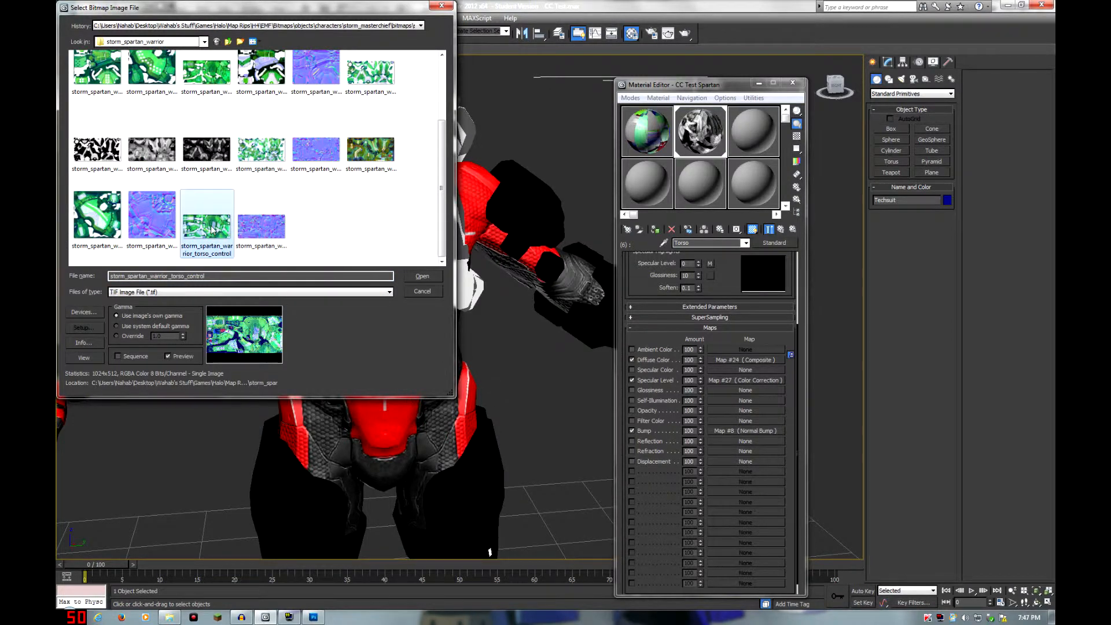
double_click(211, 230)
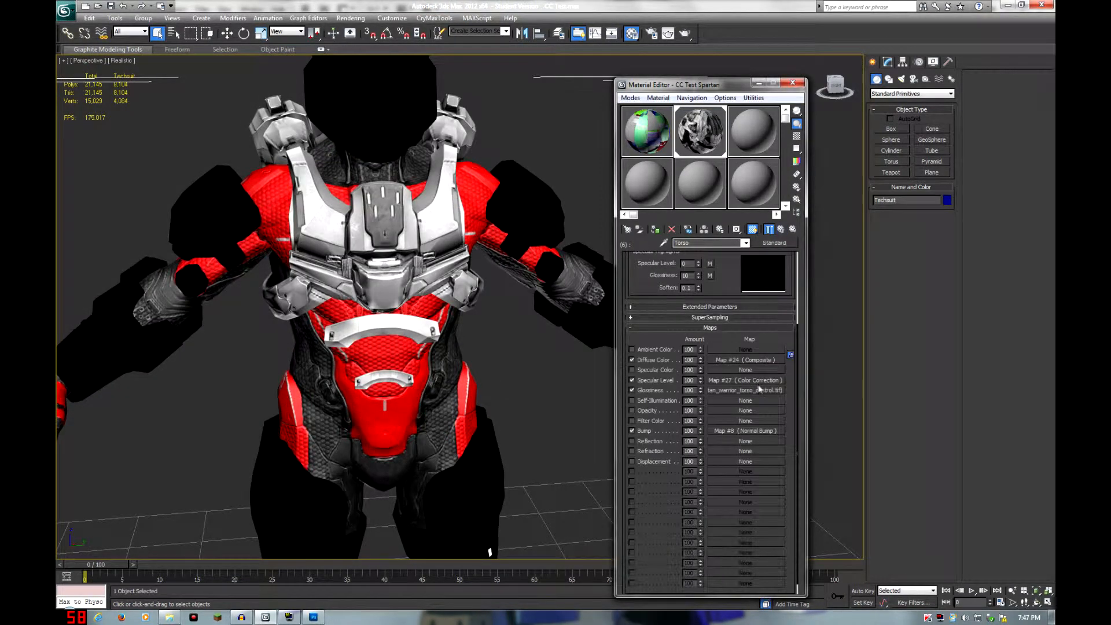
right_click(760, 389)
click(790, 443)
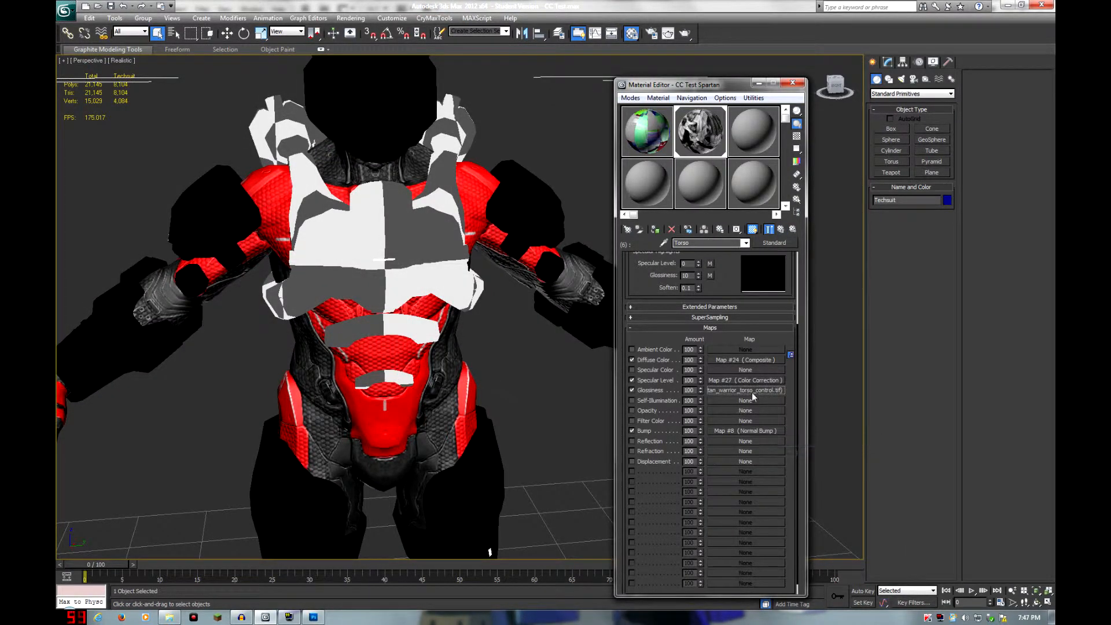
Step: Assign a ColorCorrection map with the storm_spartan_warrior_torso_control bitmap to the Torso's Glossiness
click(752, 391)
click(466, 234)
double_click(466, 234)
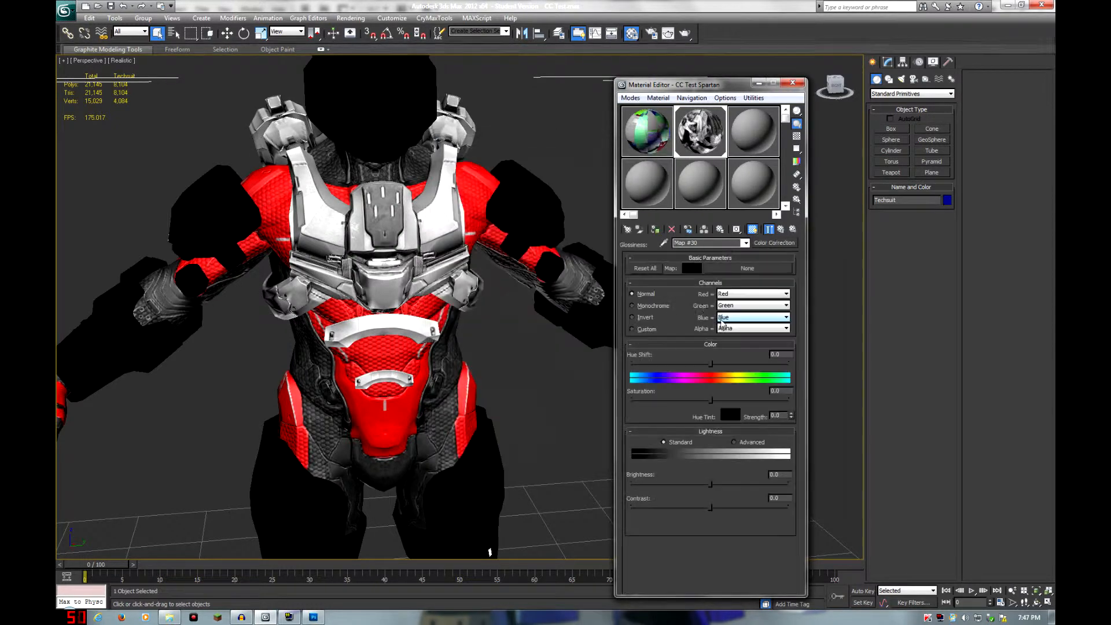
click(747, 268)
double_click(467, 191)
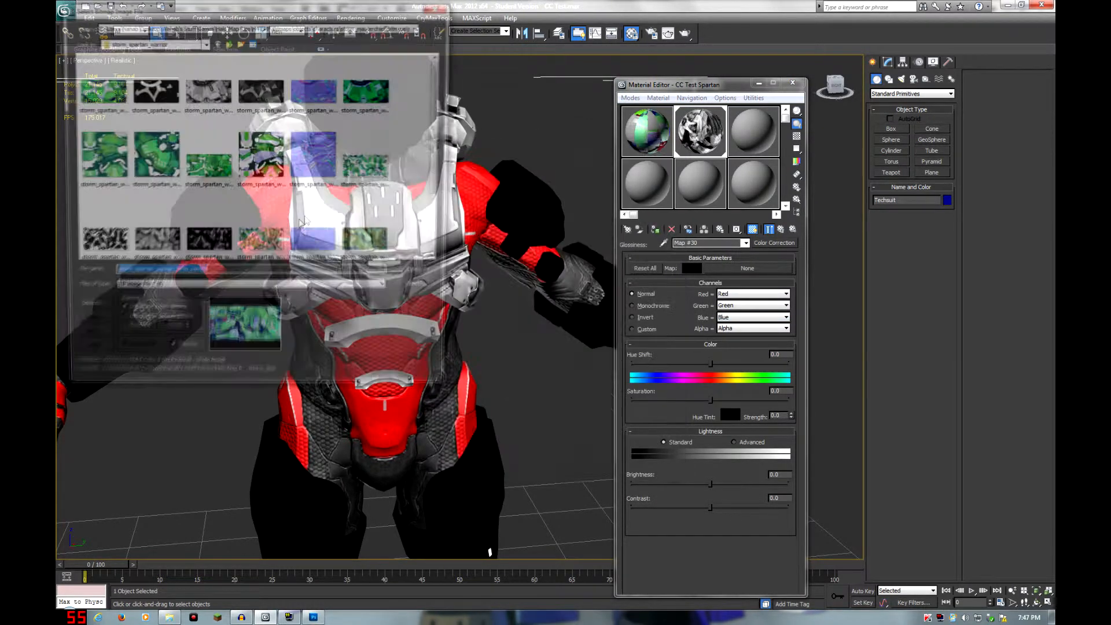
click(422, 276)
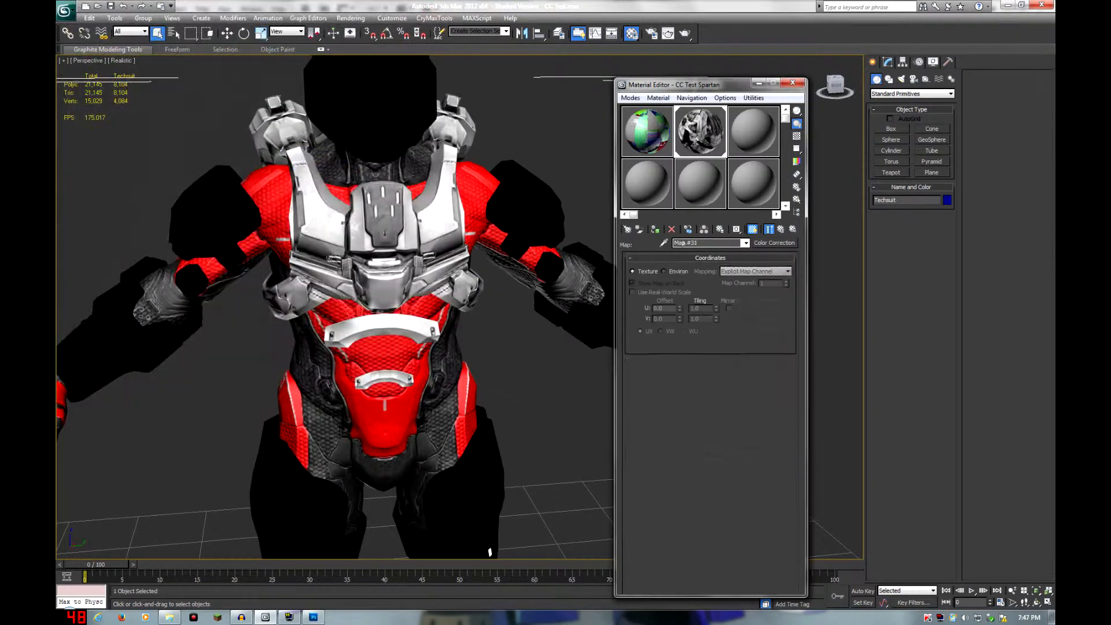
click(781, 230)
Step: Set the red, green, blue and alpha channels of the Glossiness colour correction to Blue and return to the Torso's maps
click(734, 294)
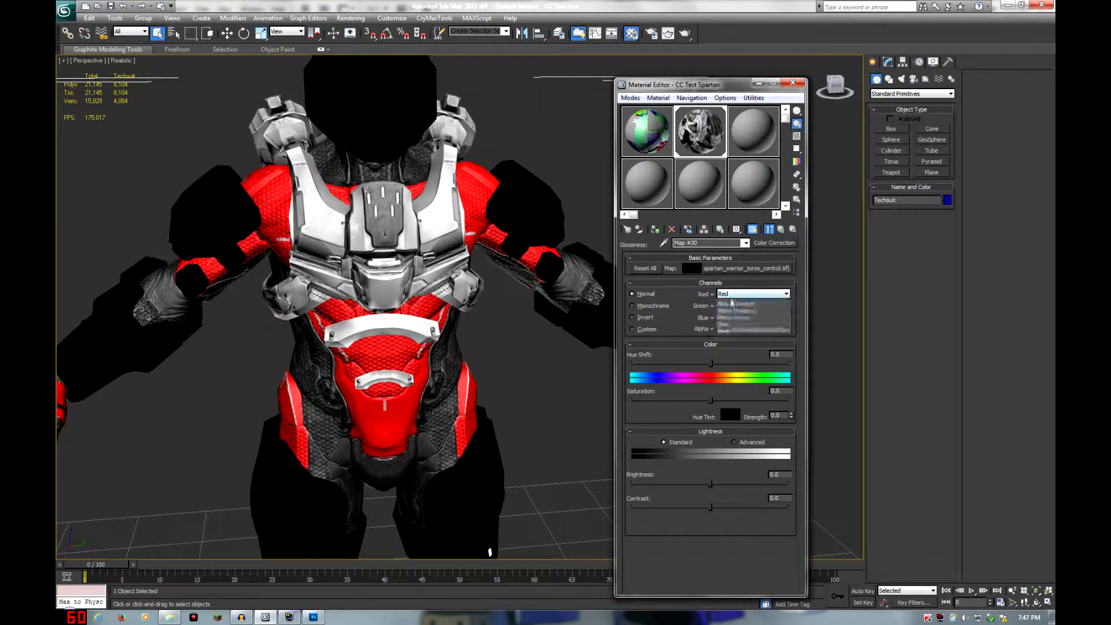
click(738, 310)
click(738, 305)
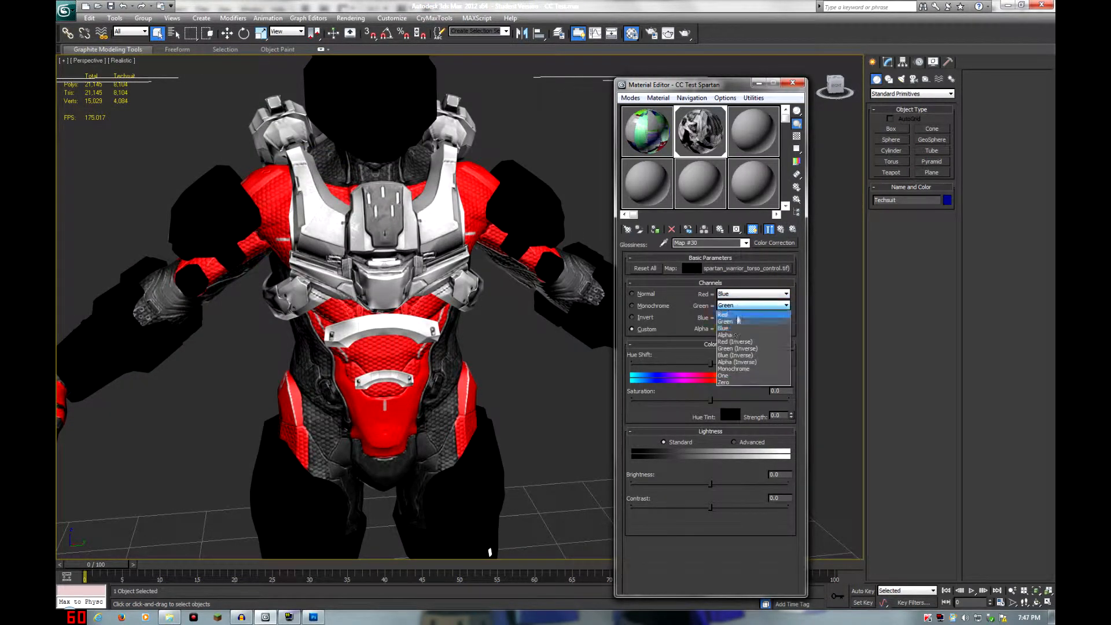
click(737, 328)
click(736, 317)
click(735, 339)
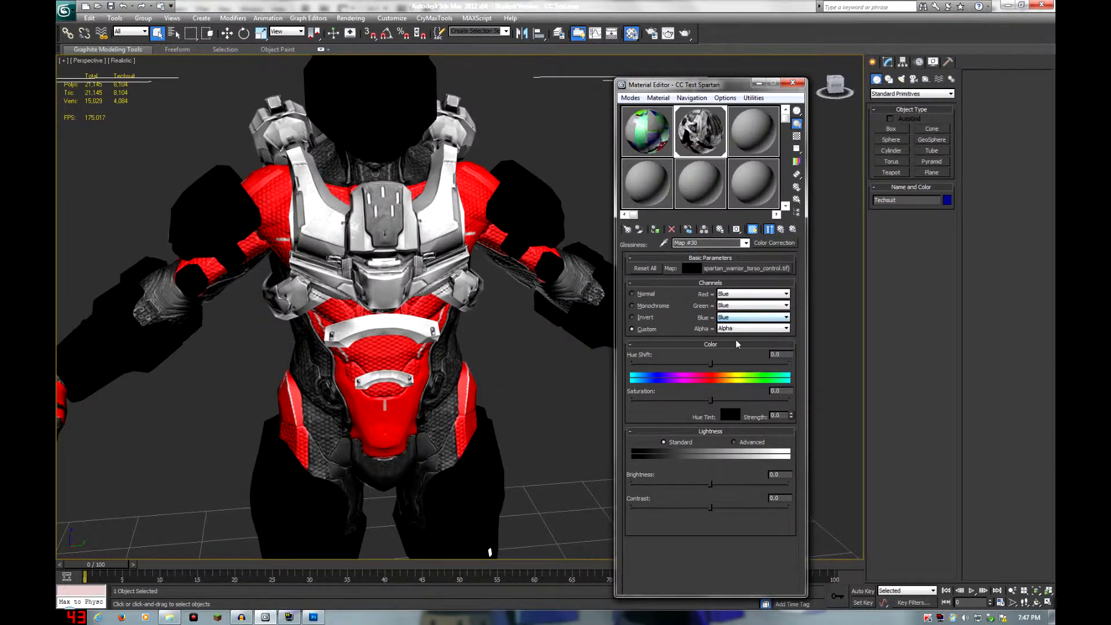
click(738, 328)
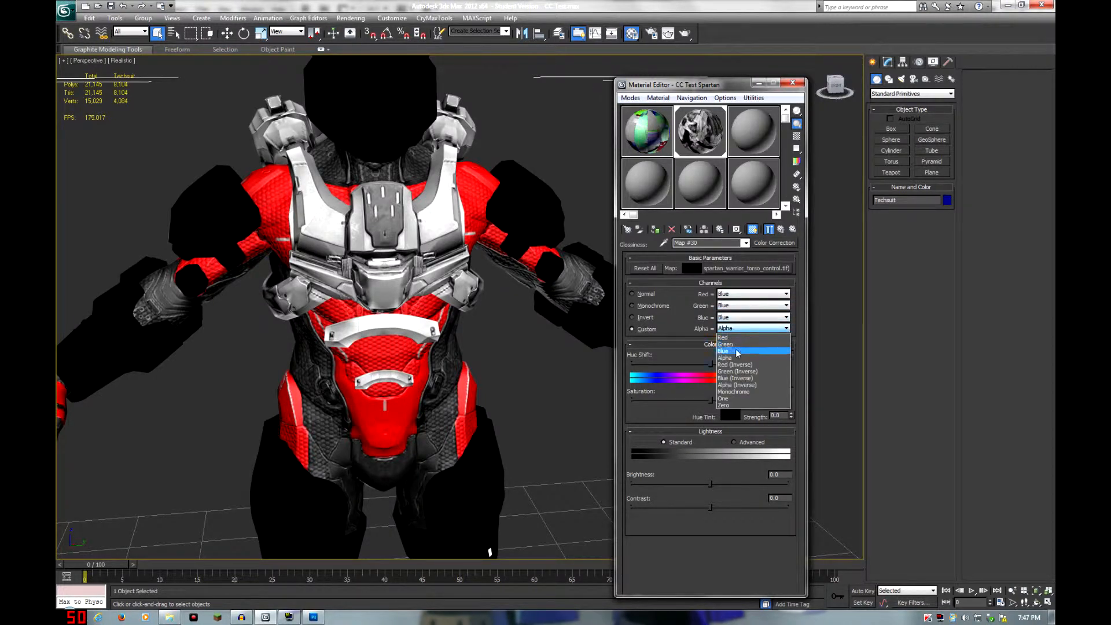
click(737, 351)
click(780, 229)
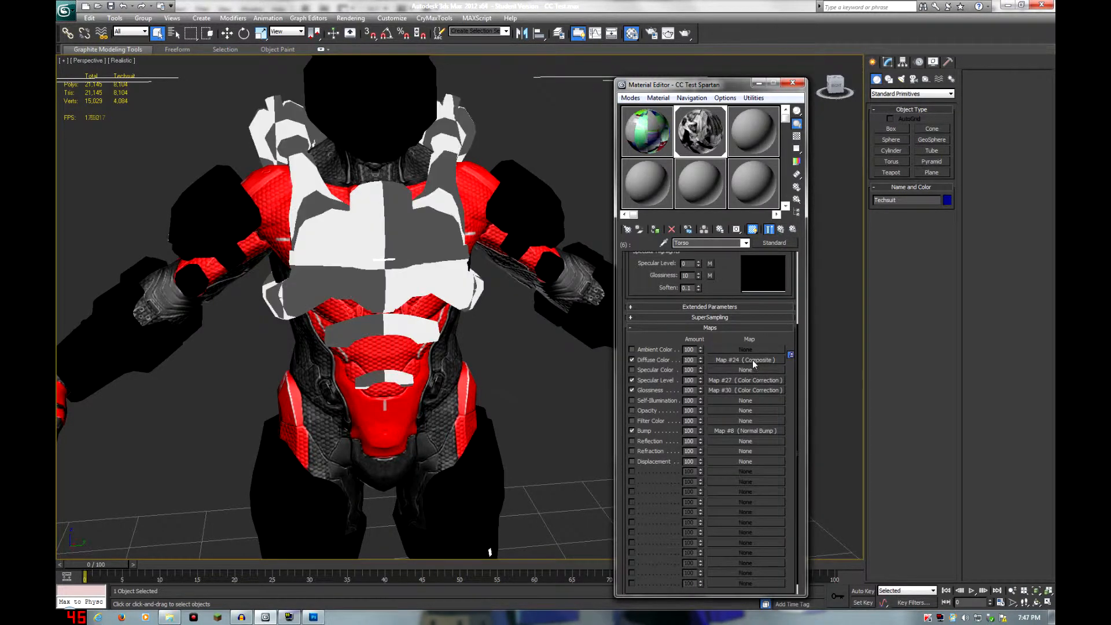
Step: Set the Torso's Specular Level map amount to 50 and deselect the techsuit
double_click(687, 382)
middle_drag(514, 346, 470, 352)
click(489, 376)
scroll(484, 369, down, 2)
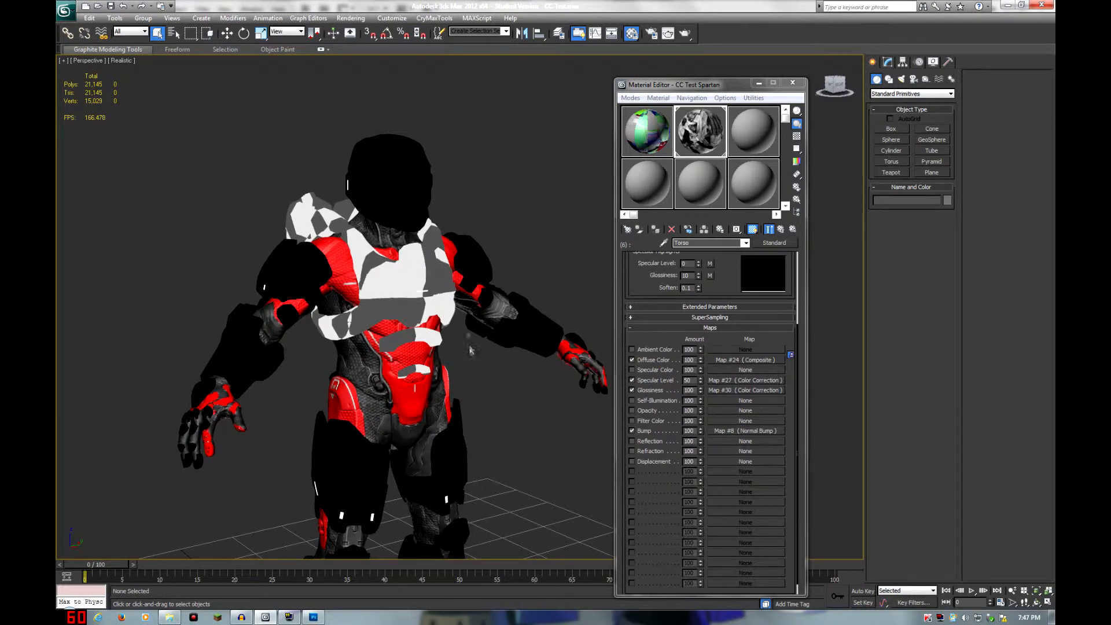
Step: Add a second layer set to Multiply with a Mix map to the Torso's diffuse composite and swap the mix colours
click(756, 362)
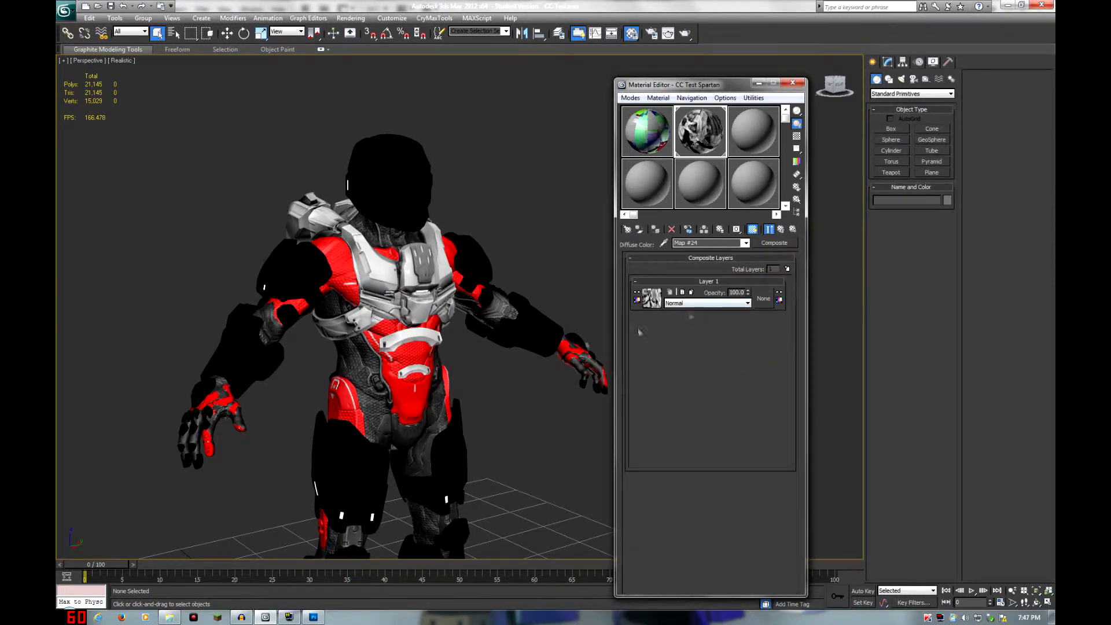
scroll(503, 366, up, 3)
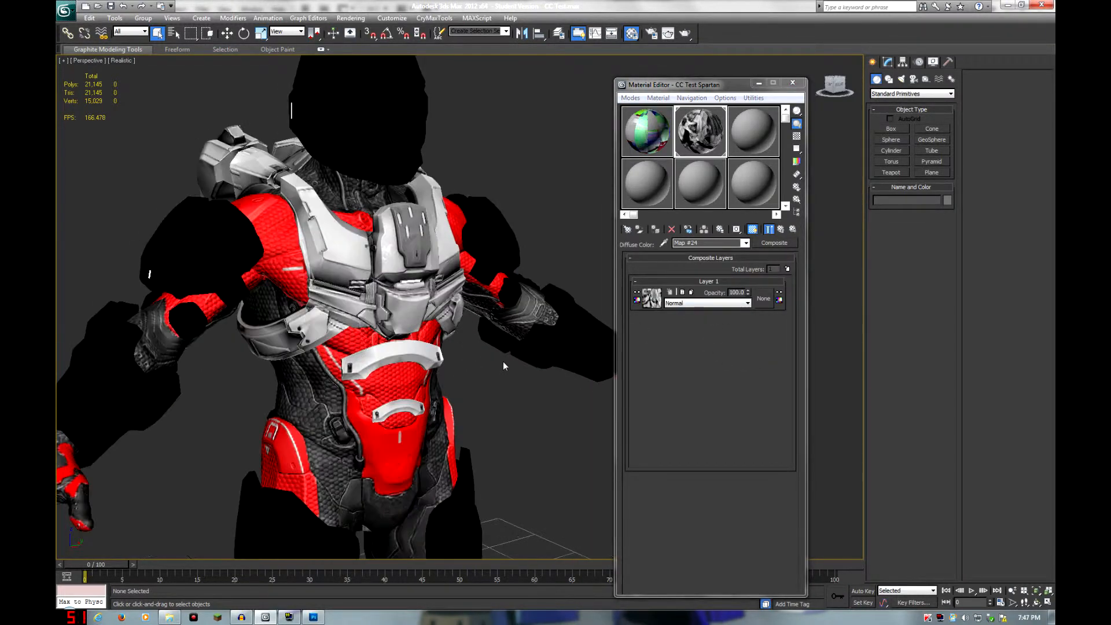
click(787, 269)
click(707, 303)
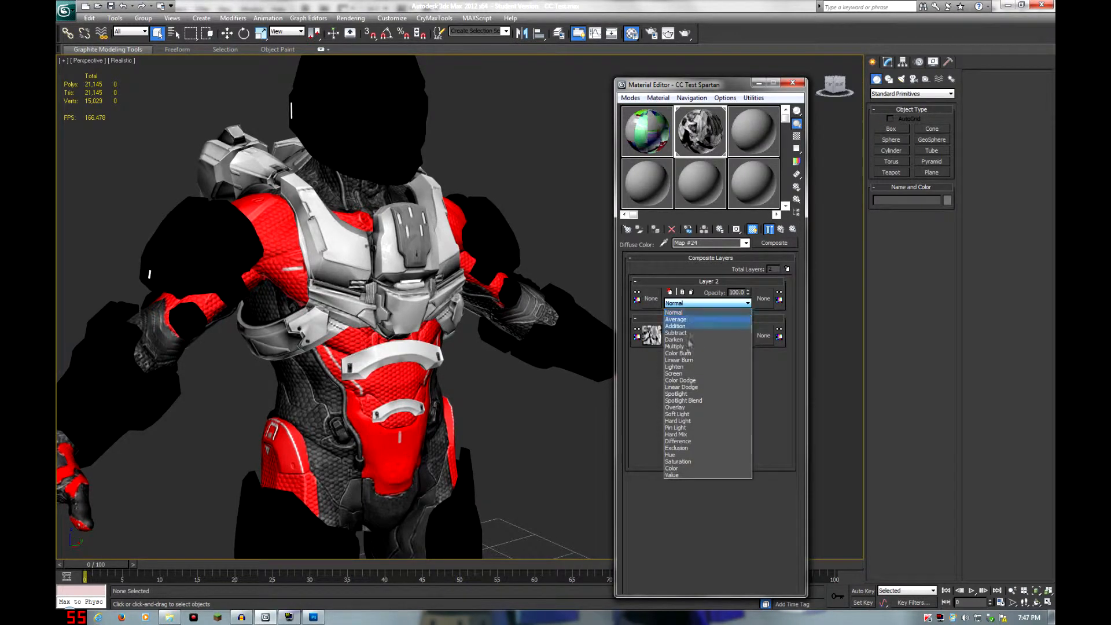
click(675, 347)
click(651, 299)
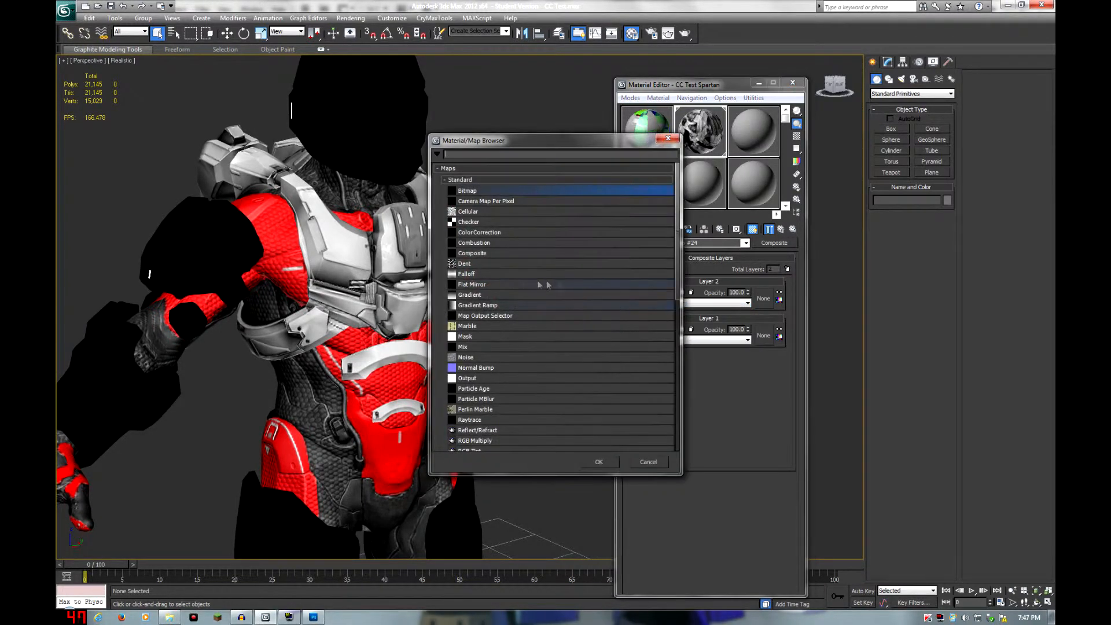
double_click(462, 346)
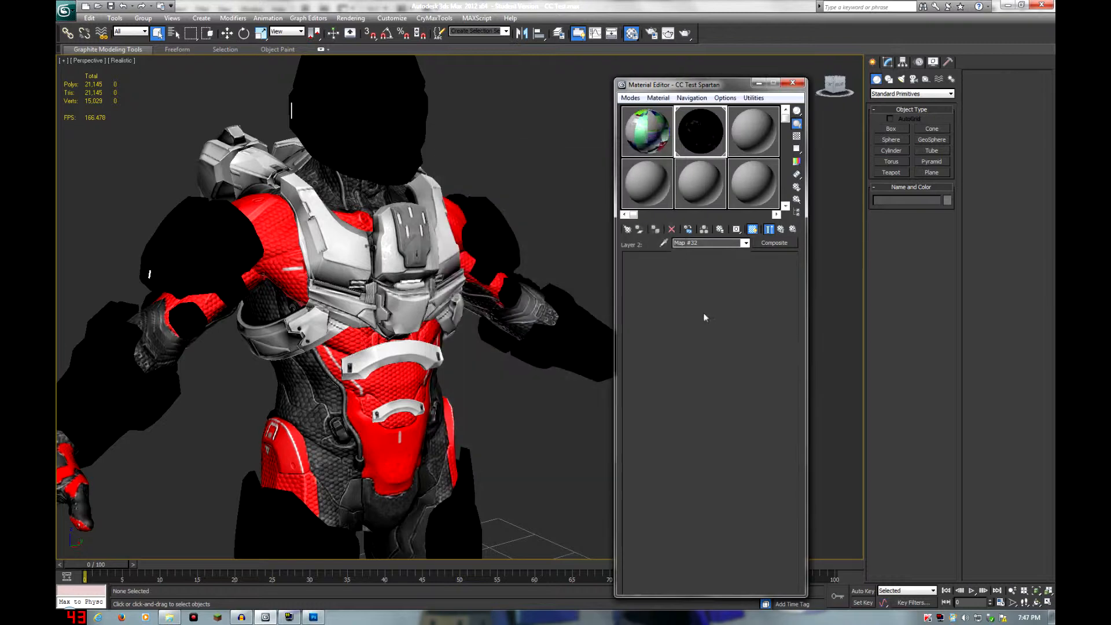
click(646, 288)
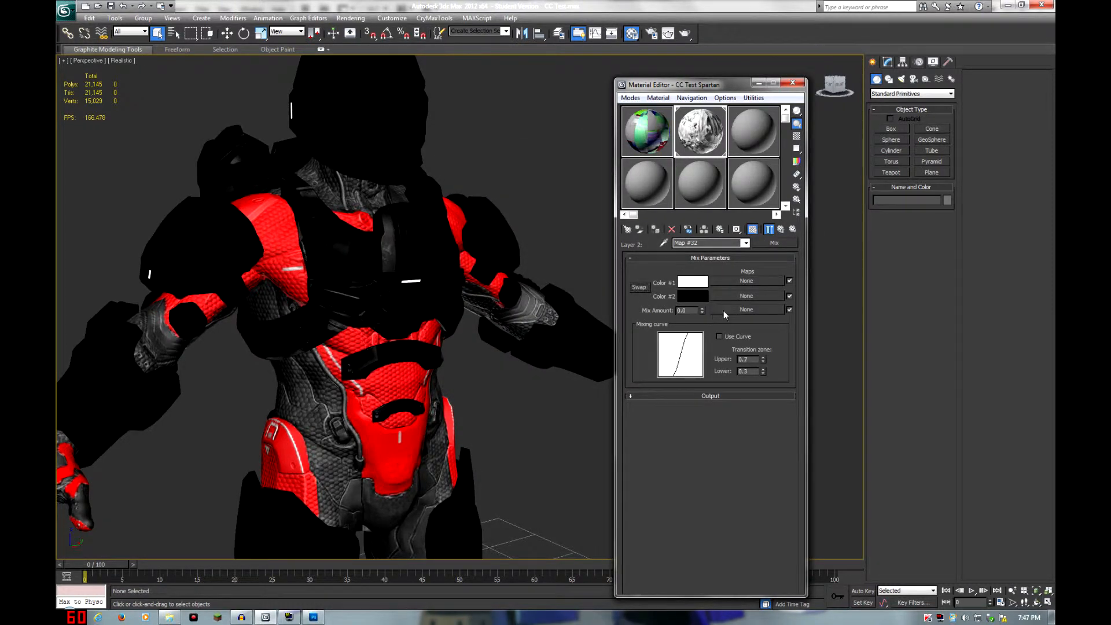
Step: Assign a ColorCorrection map with the storm_spartan_warrior_torso_control bitmap to the Mix Amount of the Torso's Layer 2 mix
click(724, 310)
double_click(481, 234)
click(732, 269)
double_click(491, 192)
click(291, 209)
scroll(250, 208, down, 2)
double_click(191, 223)
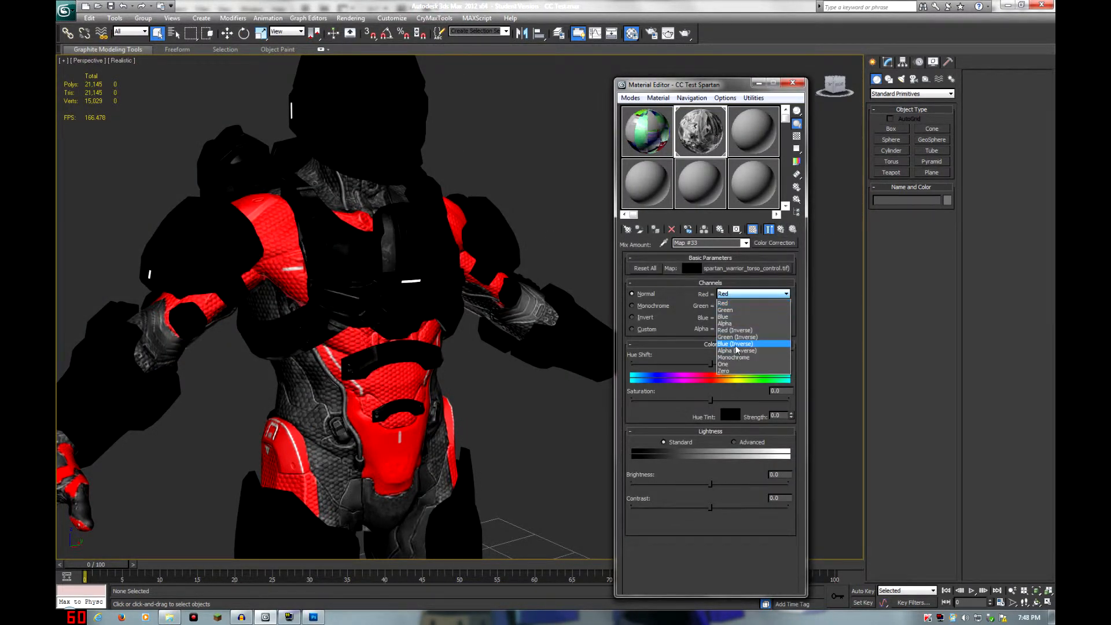
Step: Set the red, green, blue and alpha channels of the Mix Amount colour correction to Alpha (Inverse) and return to the mix map
click(736, 351)
click(749, 305)
click(744, 362)
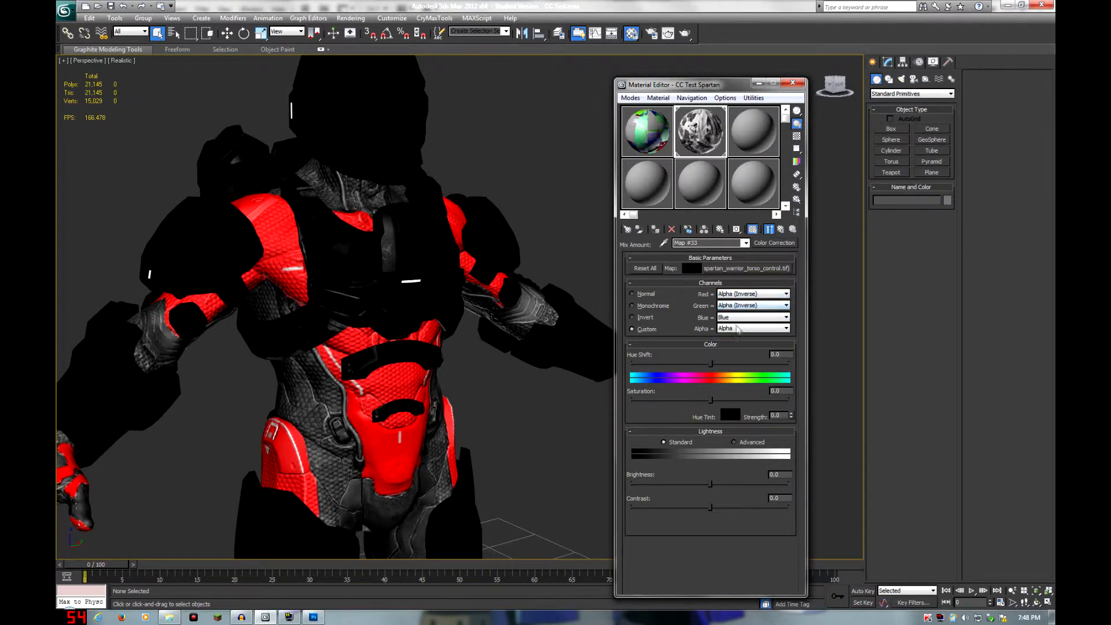
click(750, 317)
click(747, 375)
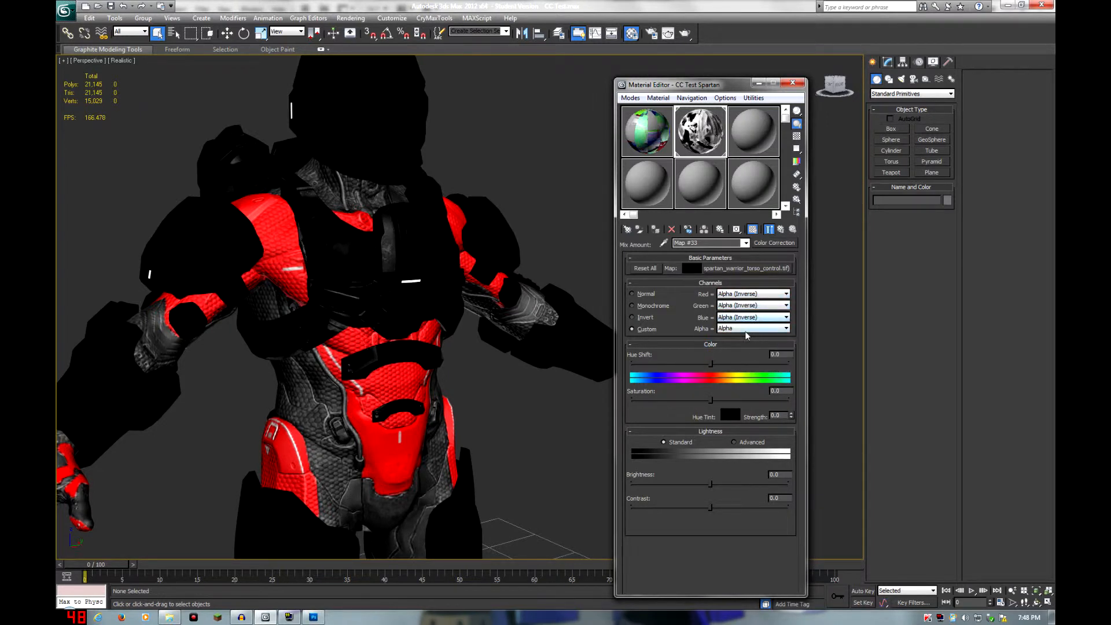
click(756, 328)
click(746, 385)
click(748, 269)
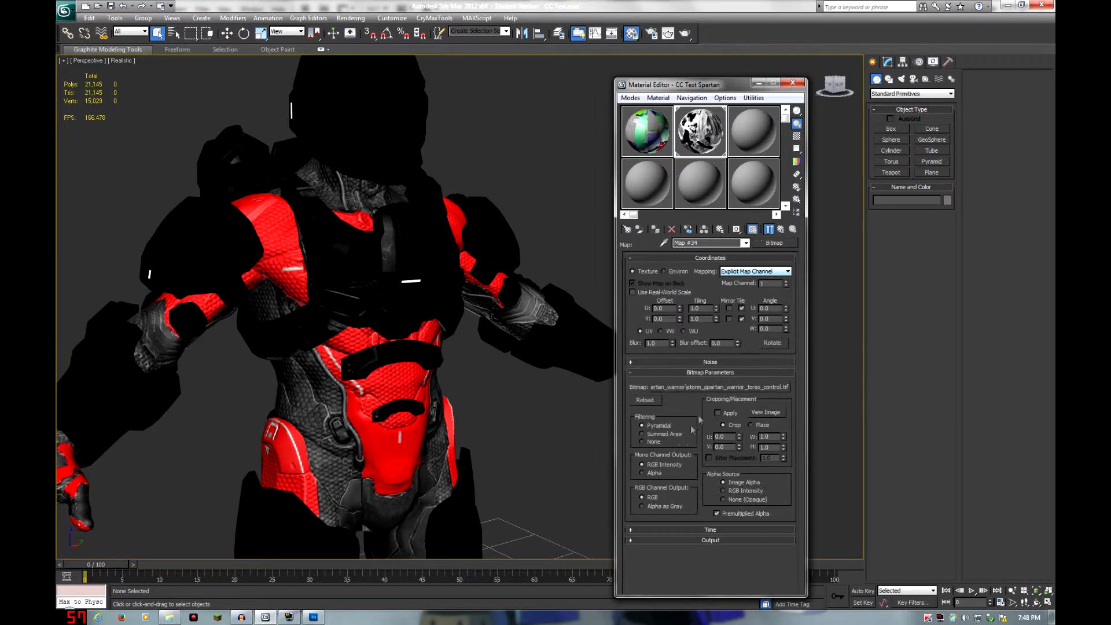
click(780, 229)
click(780, 229)
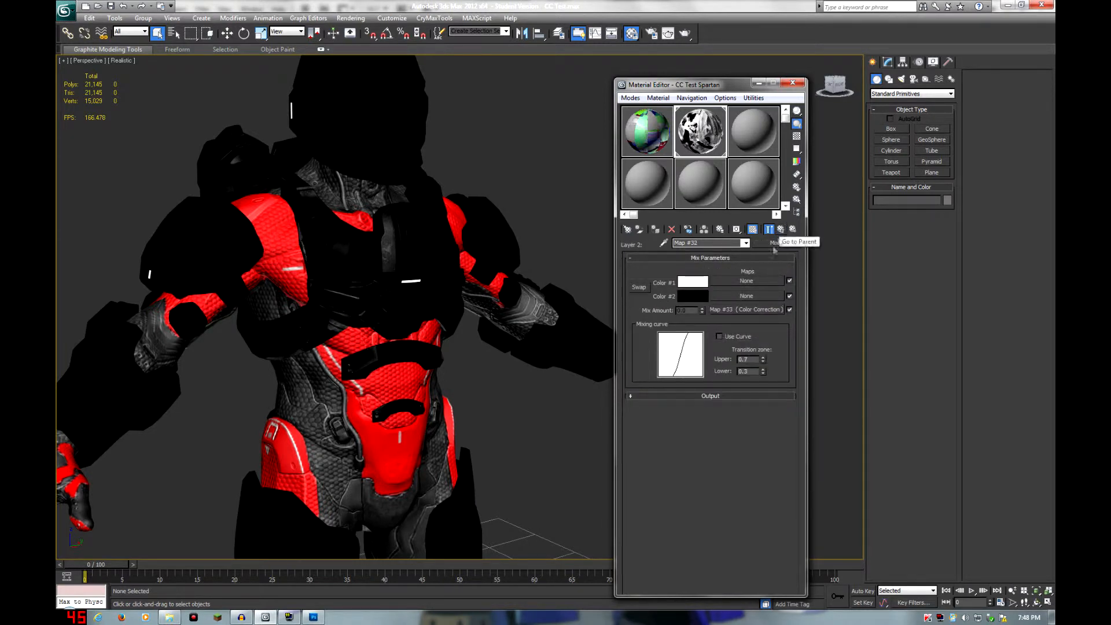
Step: Copy the Mix Amount colour correction and paste it as the mask of Layer 2 in the Torso's diffuse composite
right_click(758, 312)
click(781, 326)
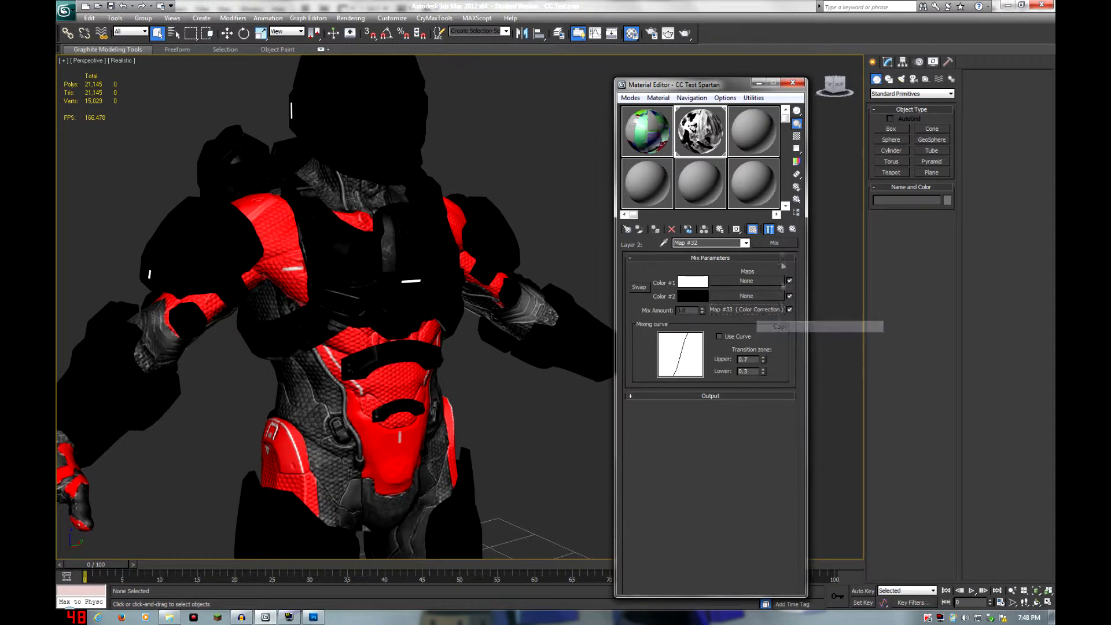
click(780, 229)
right_click(764, 300)
click(783, 308)
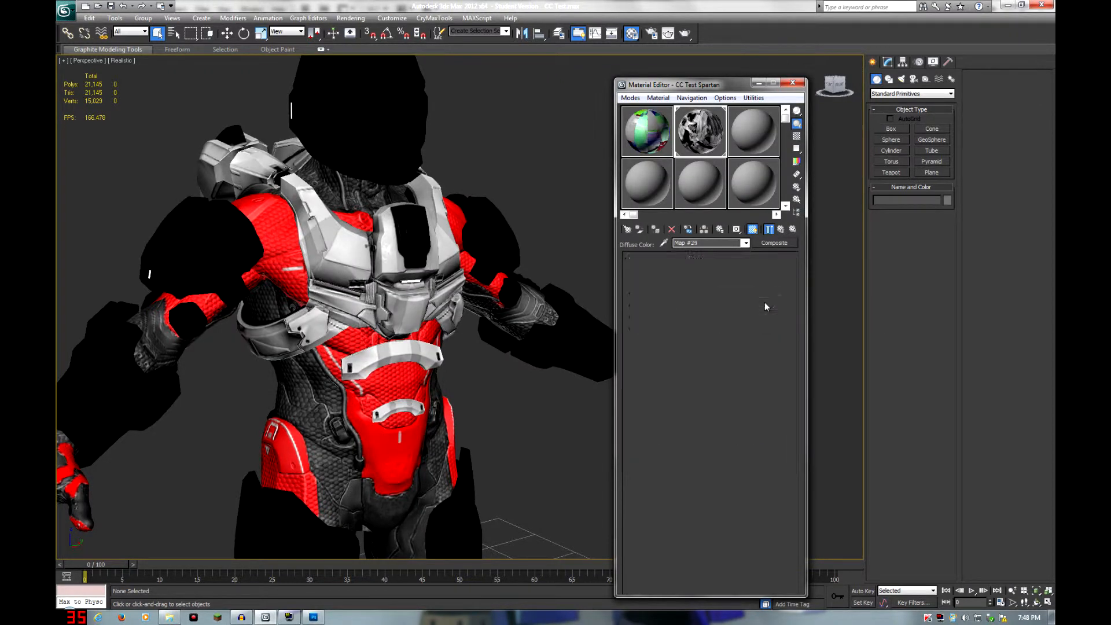
Step: Set the red, green, blue and alpha channels of the Layer 2 mask's colour correction to Alpha and return to CC Test Spartan
click(763, 299)
click(738, 317)
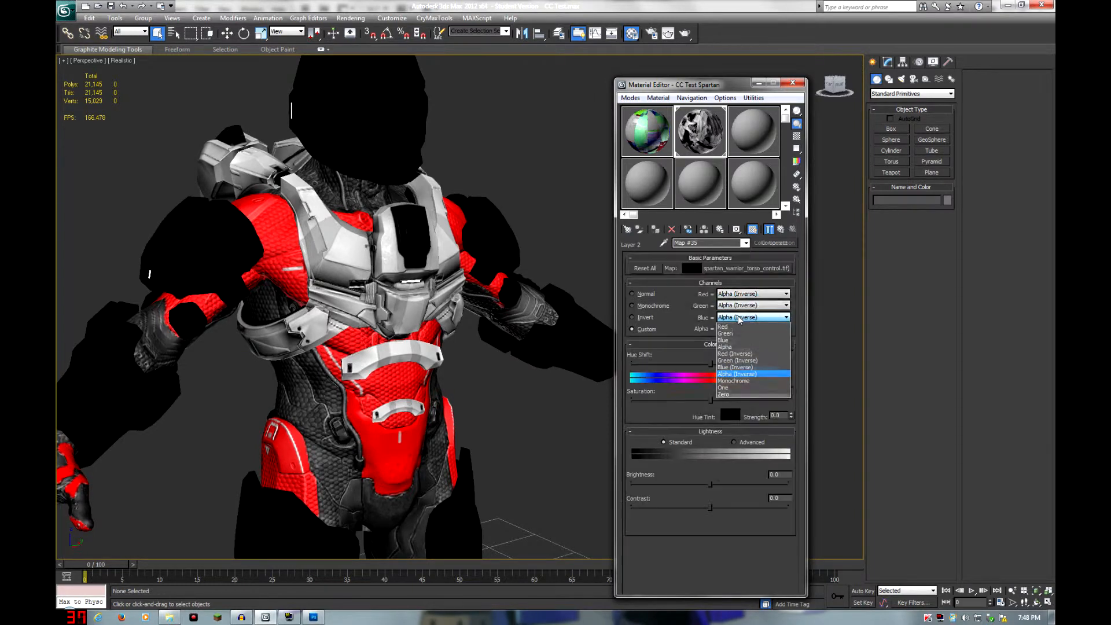
click(738, 343)
click(742, 329)
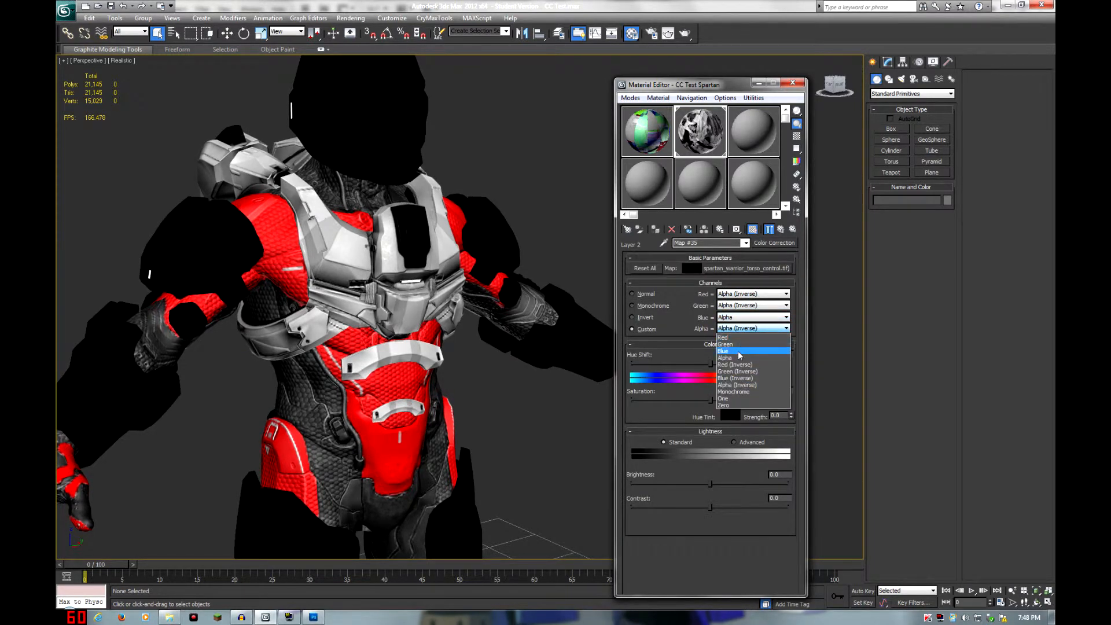
click(738, 353)
click(732, 306)
click(743, 335)
click(743, 294)
click(743, 324)
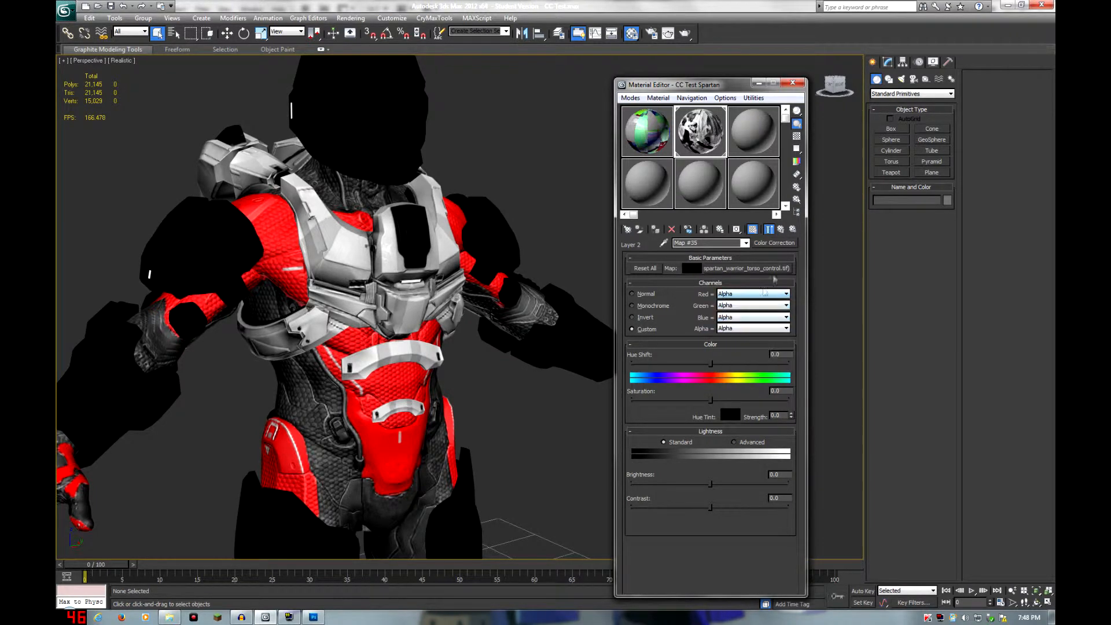
click(781, 230)
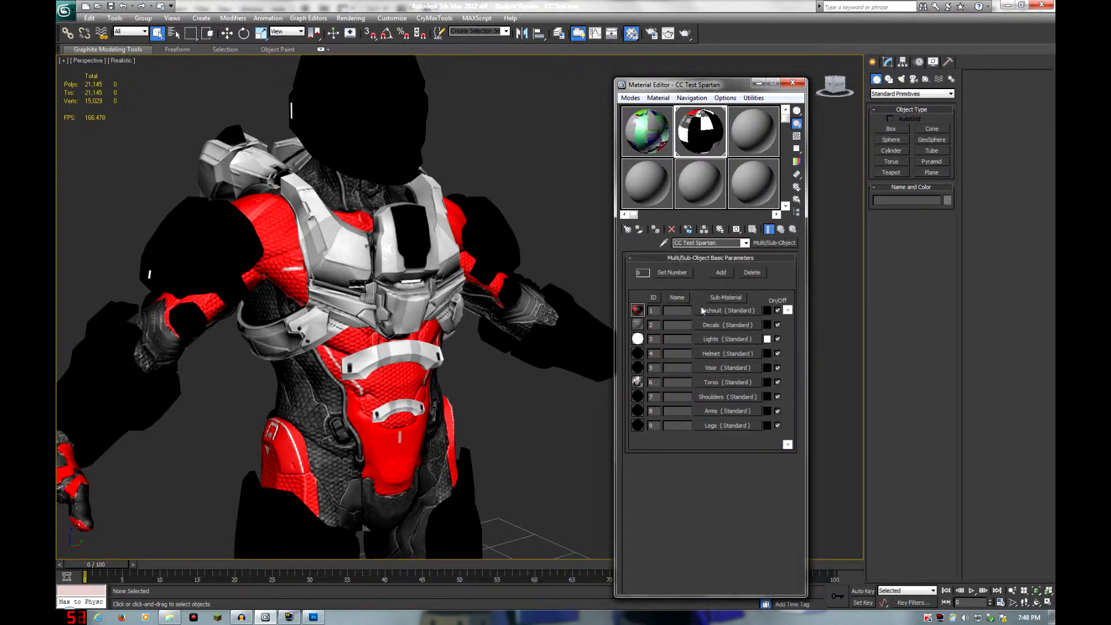
Step: Copy the red Color #1 from the Layer 2 mix of the Techsuit's diffuse composite and return to the sub-material list
click(709, 309)
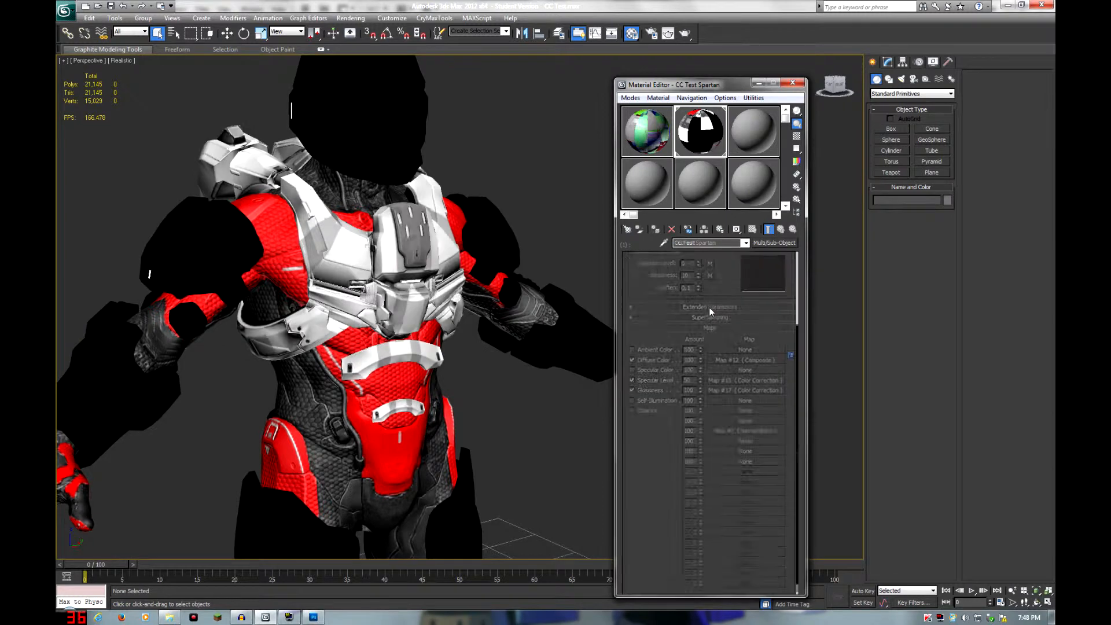
click(745, 358)
click(653, 297)
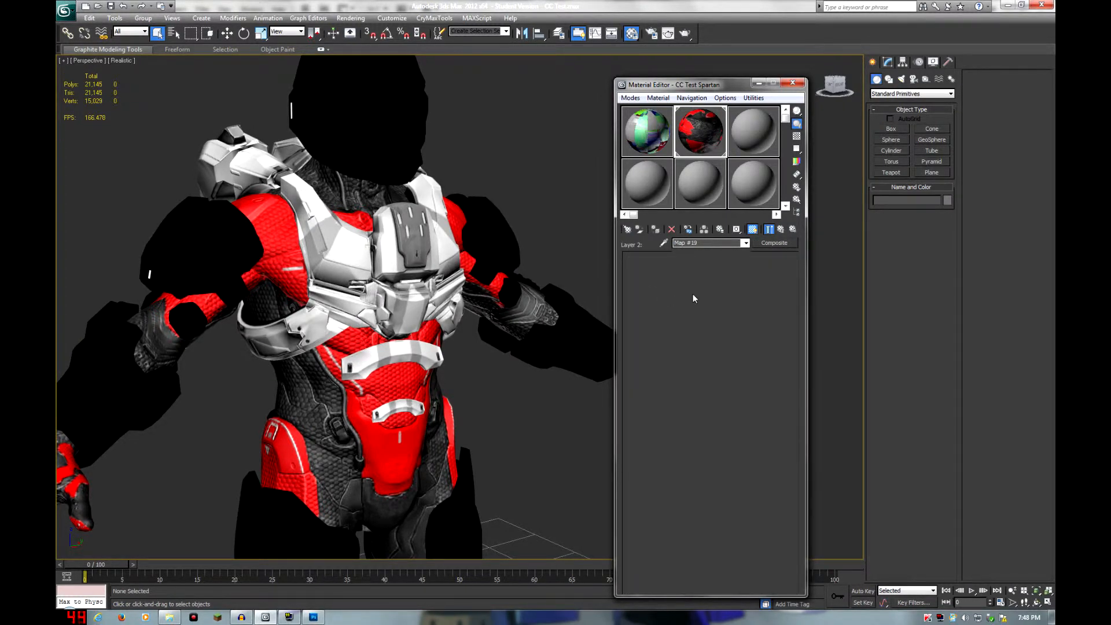
drag(694, 282, 718, 288)
click(780, 229)
click(780, 229)
click(780, 229)
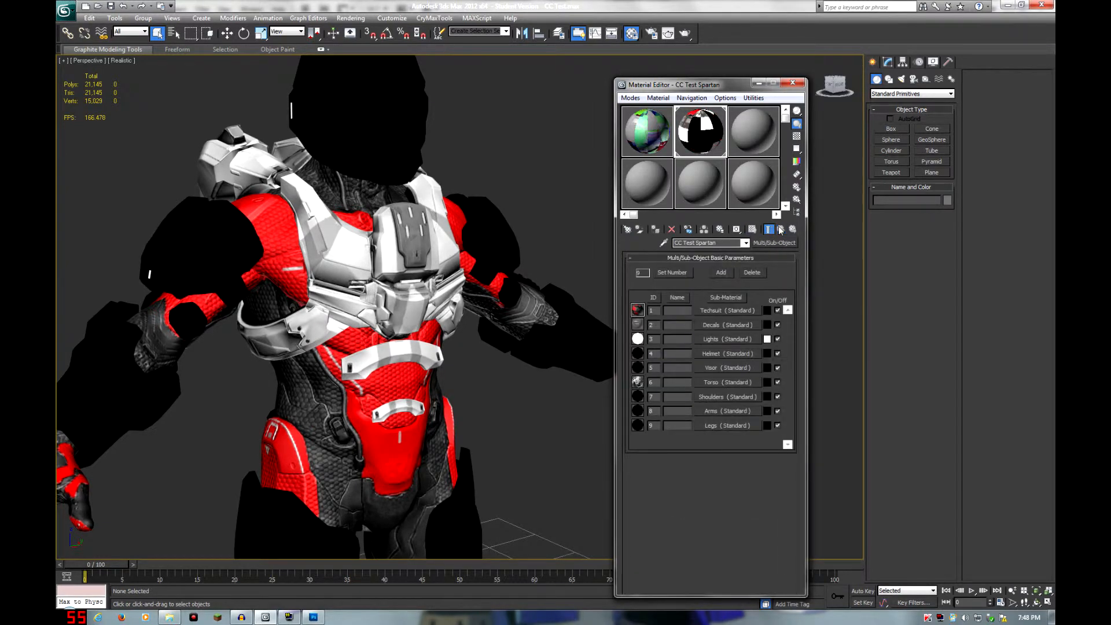
Step: Paste the copied red into Color #1 of the Layer 2 mix in the Torso's diffuse composite
click(716, 382)
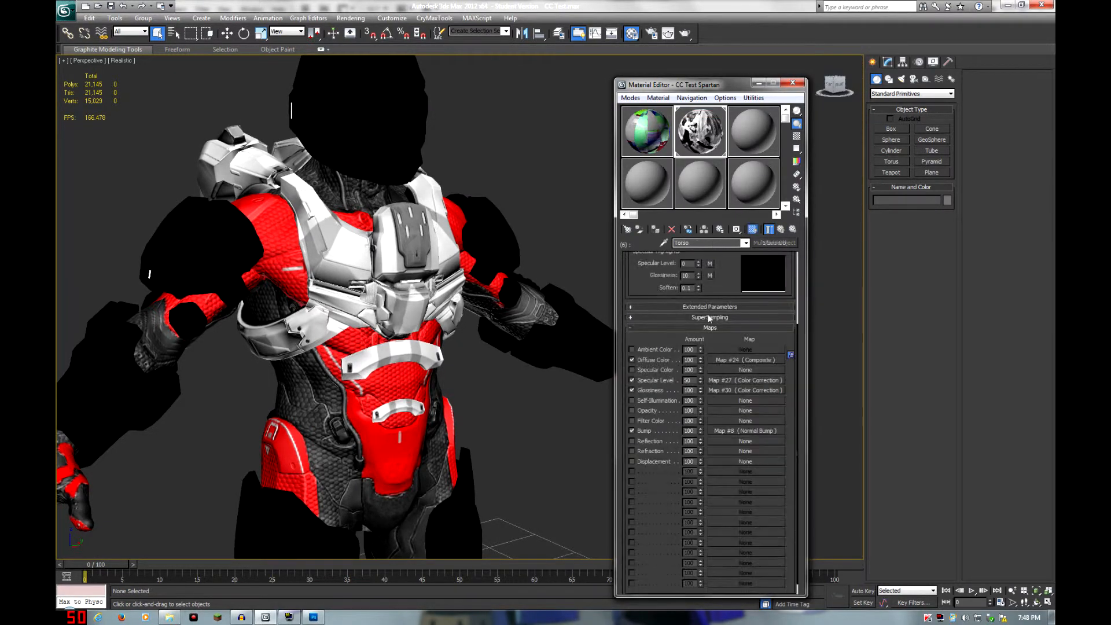
click(735, 359)
click(660, 306)
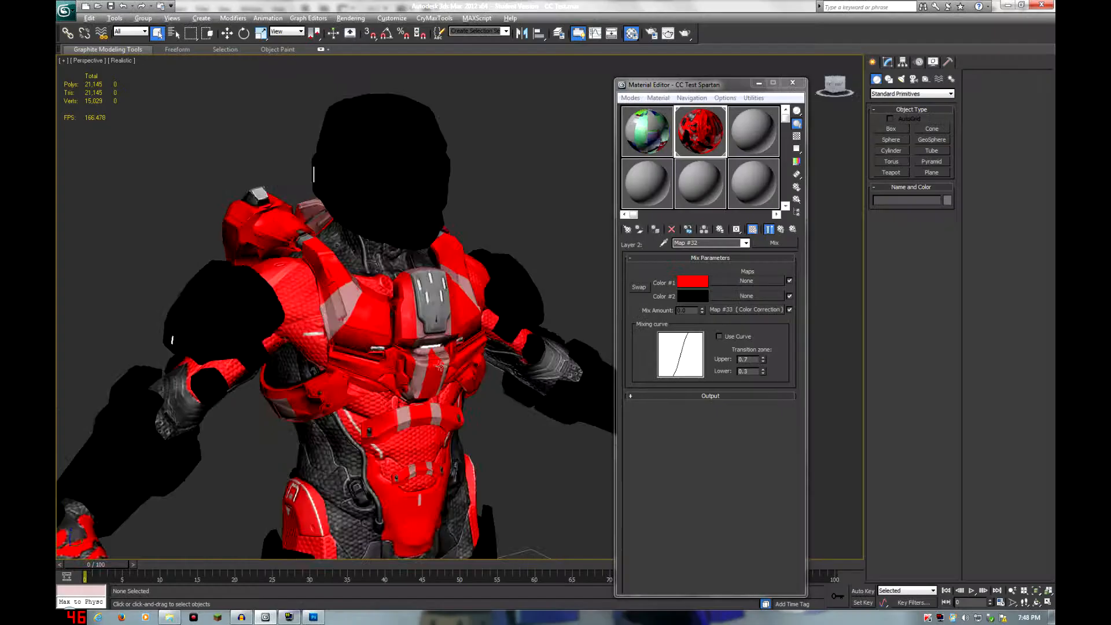
Step: Examine the coloured torso armour up close and from several angles, and return to the diffuse composite's layers
alt+middle_drag(405, 399, 393, 241)
scroll(316, 368, up, 5)
scroll(394, 254, down, 3)
alt+middle_drag(359, 335, 452, 372)
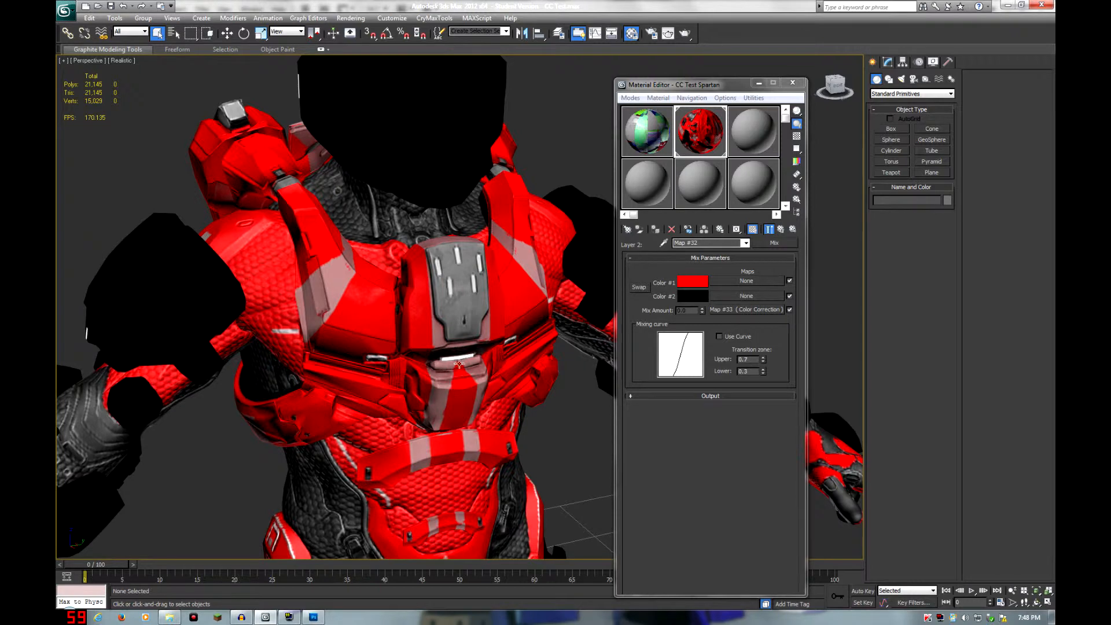
scroll(459, 364, down, 3)
mouse_move(445, 361)
alt+middle_down()
mouse_move(427, 356)
mouse_move(450, 346)
alt+middle_up()
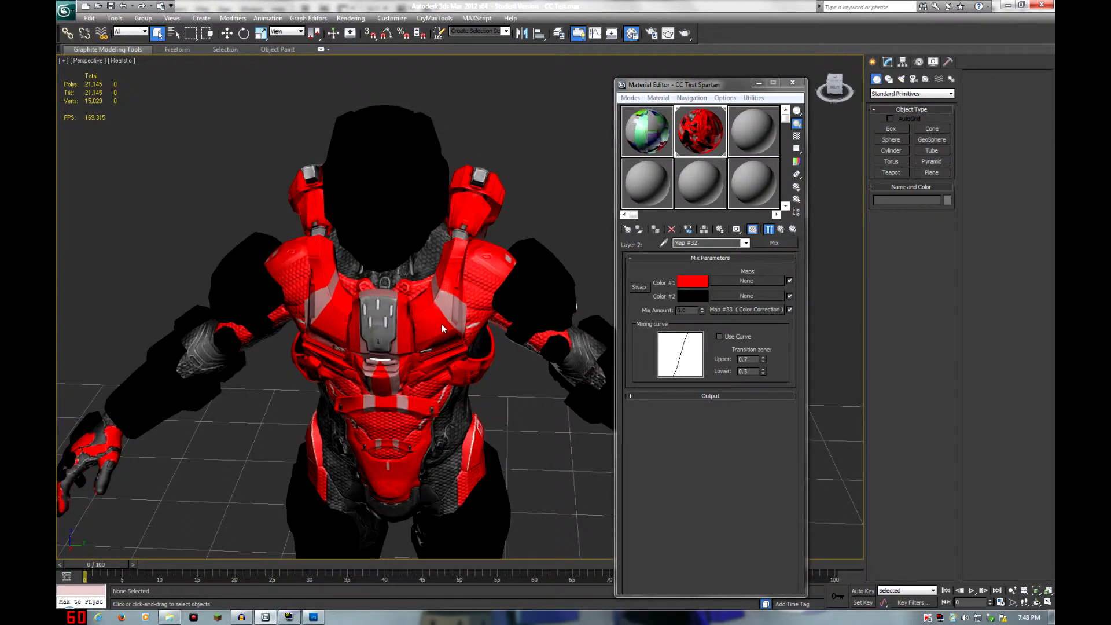
alt+middle_drag(371, 410, 466, 365)
click(781, 229)
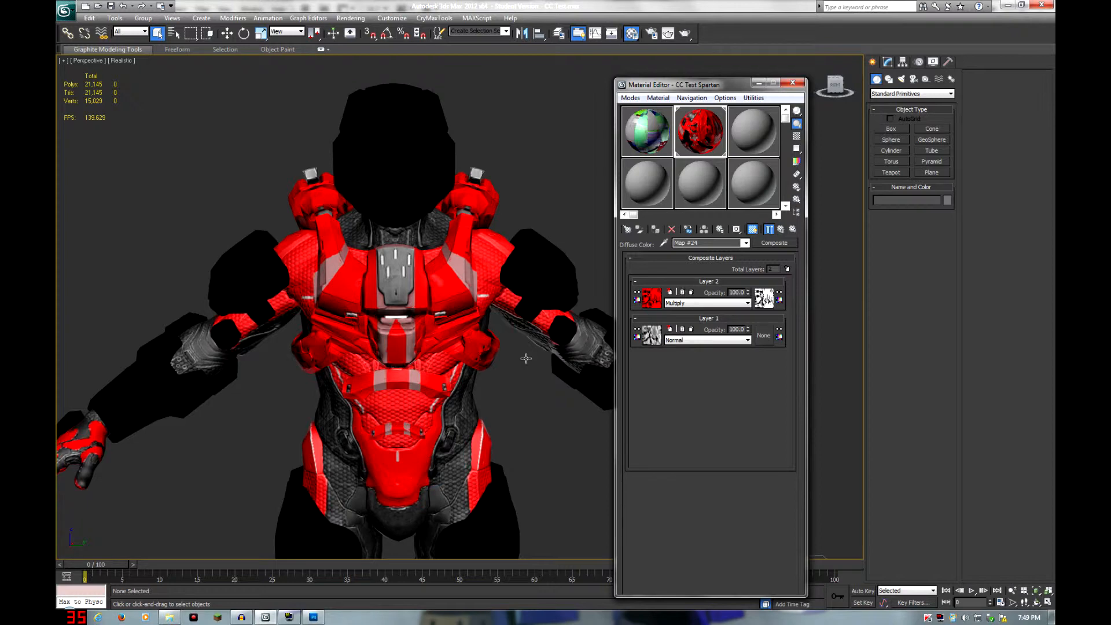
scroll(523, 360, down, 3)
alt+middle_drag(522, 370, 540, 370)
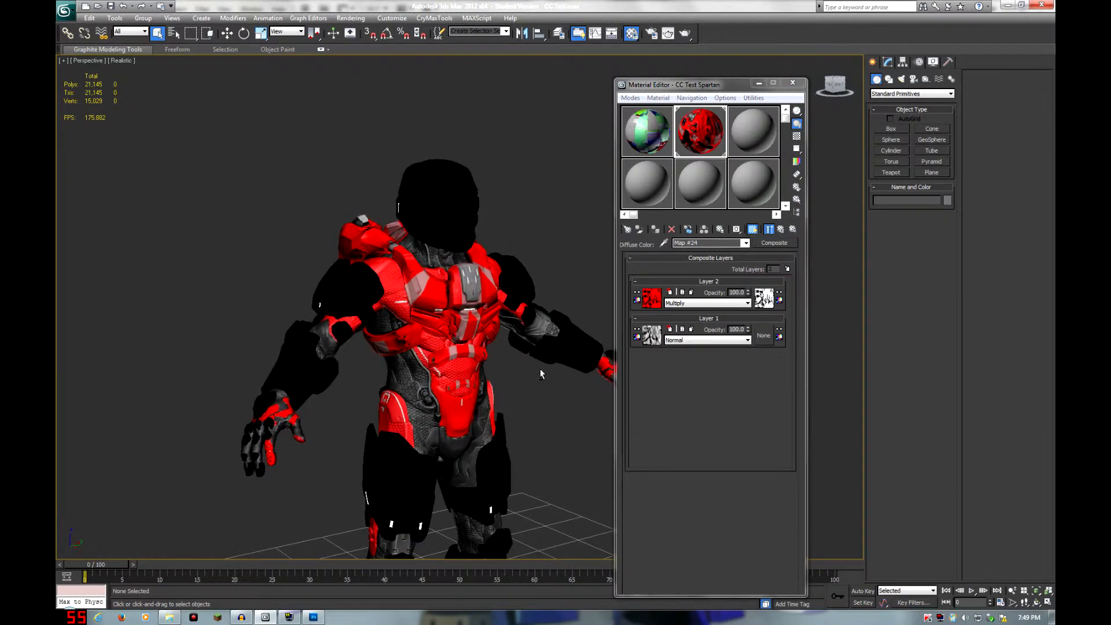
Step: Duplicate Layer 2 of the Torso's diffuse composite and move the duplicate above the original layer
click(695, 302)
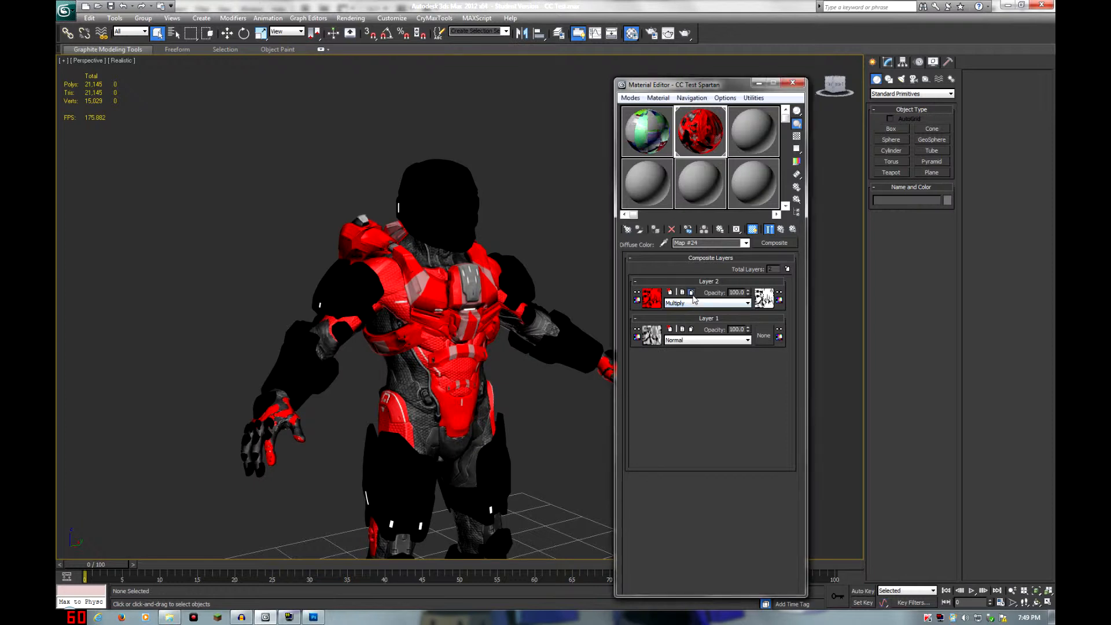
click(691, 292)
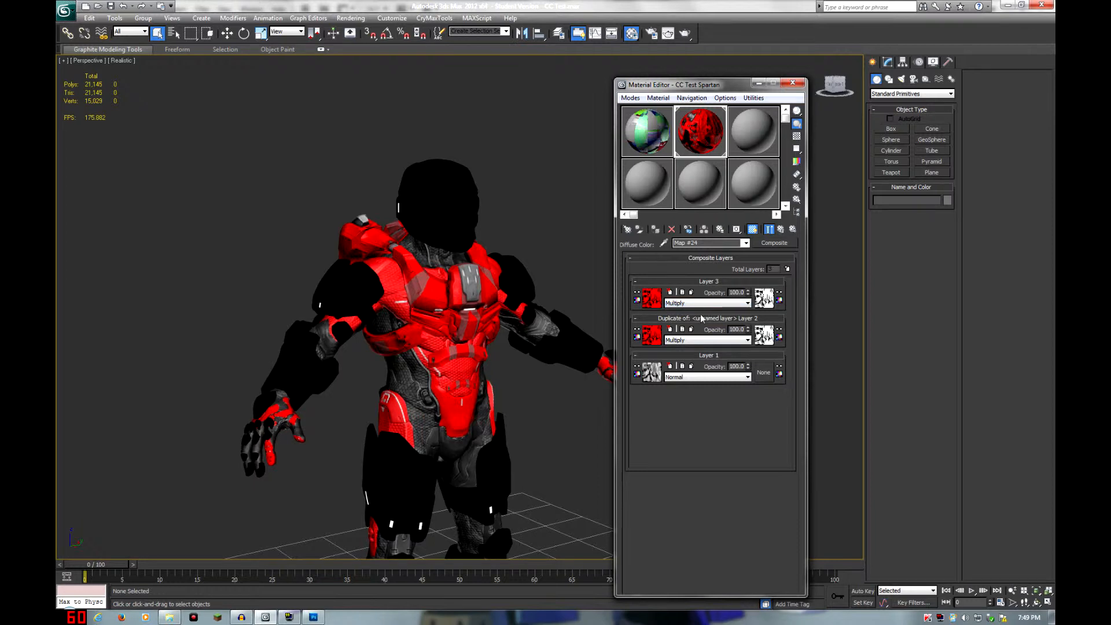
drag(734, 312, 730, 298)
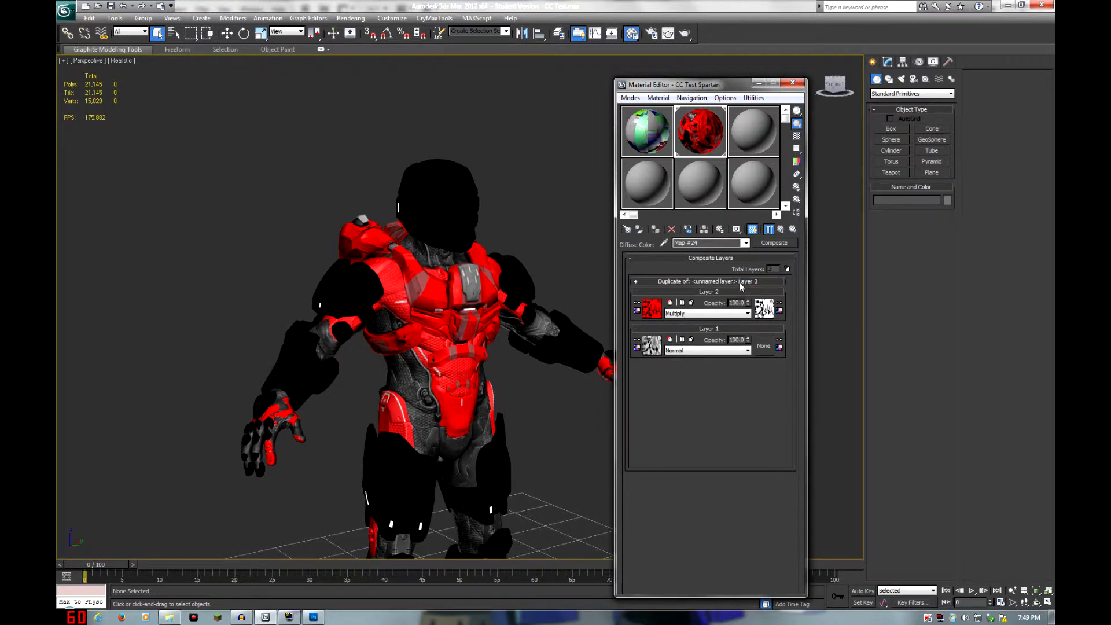
click(676, 282)
click(676, 282)
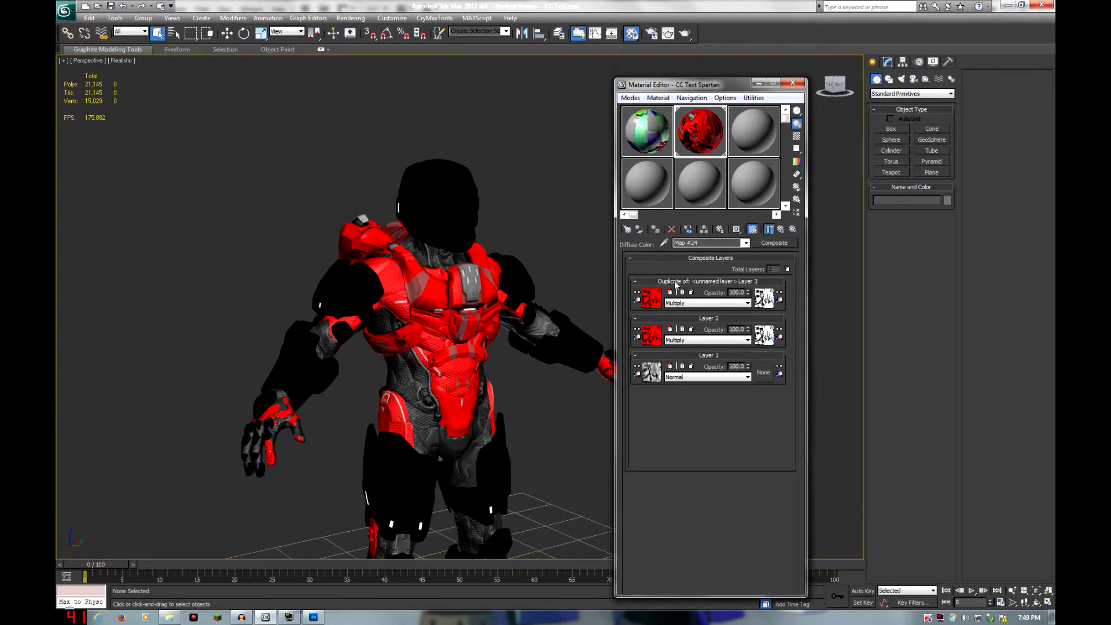
Step: Set the red, green, blue and alpha channels of the Layer 3 mix amount's Color Correction to Alpha and return to the composite layers
click(660, 305)
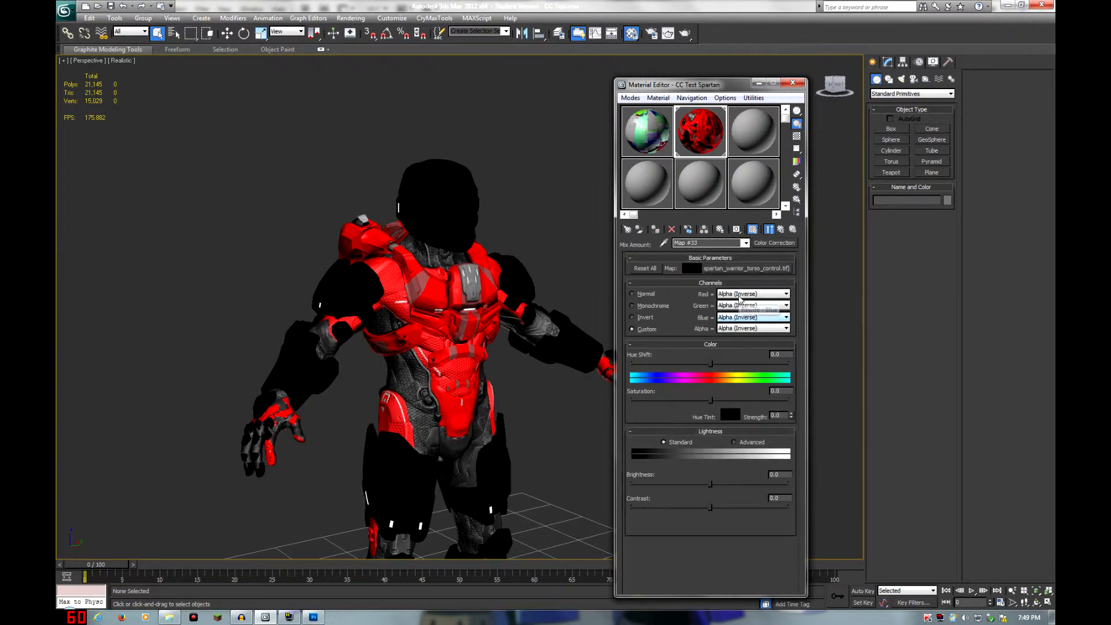
click(739, 295)
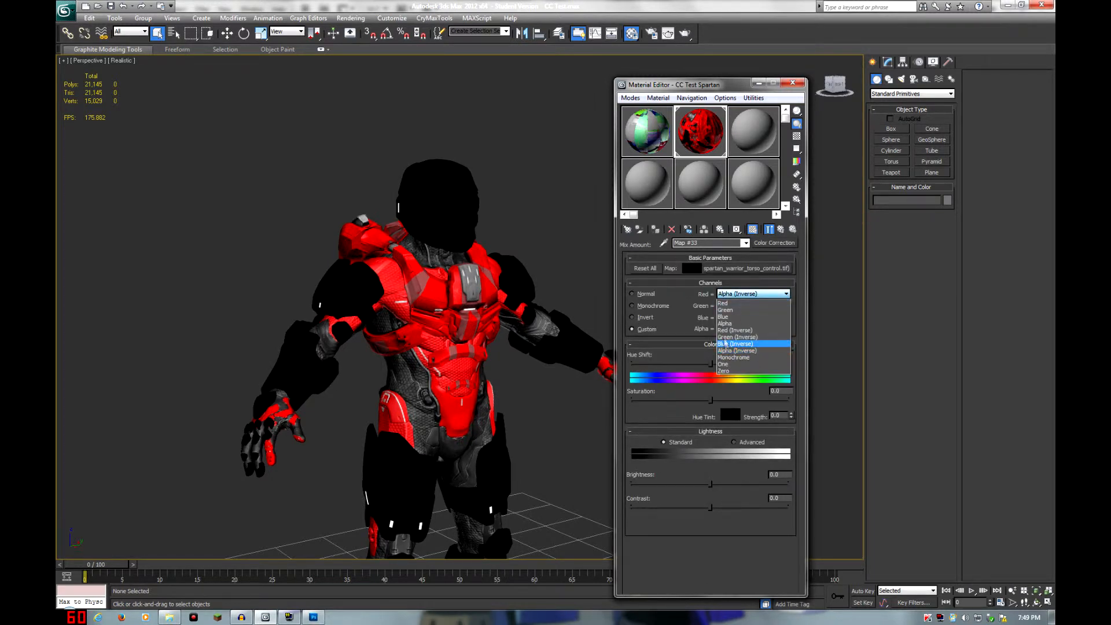
click(735, 324)
click(752, 307)
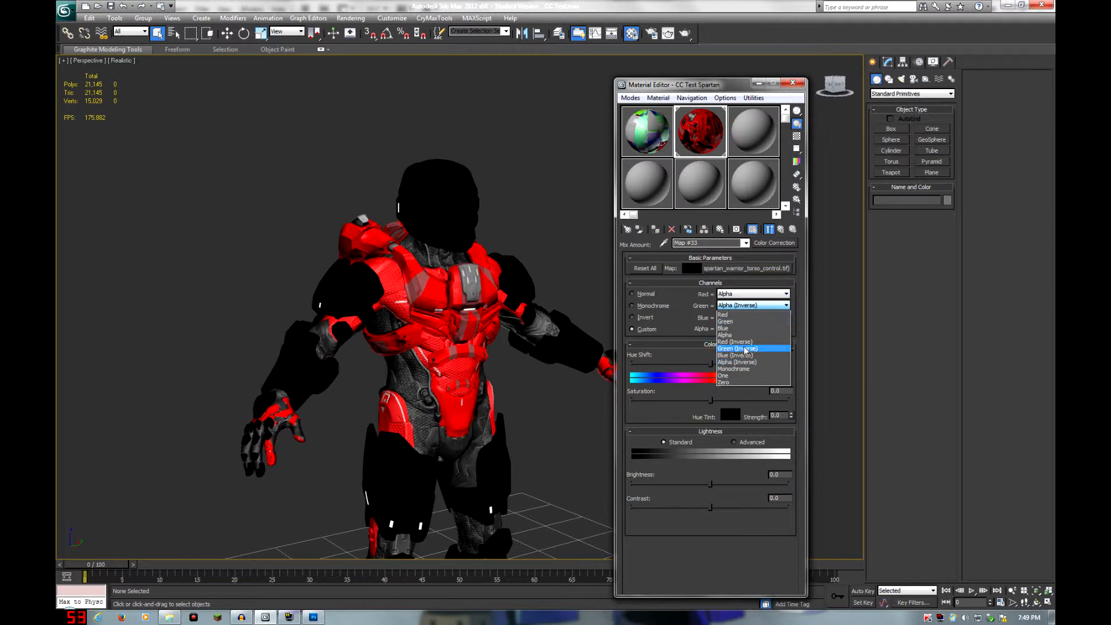
click(747, 333)
click(741, 318)
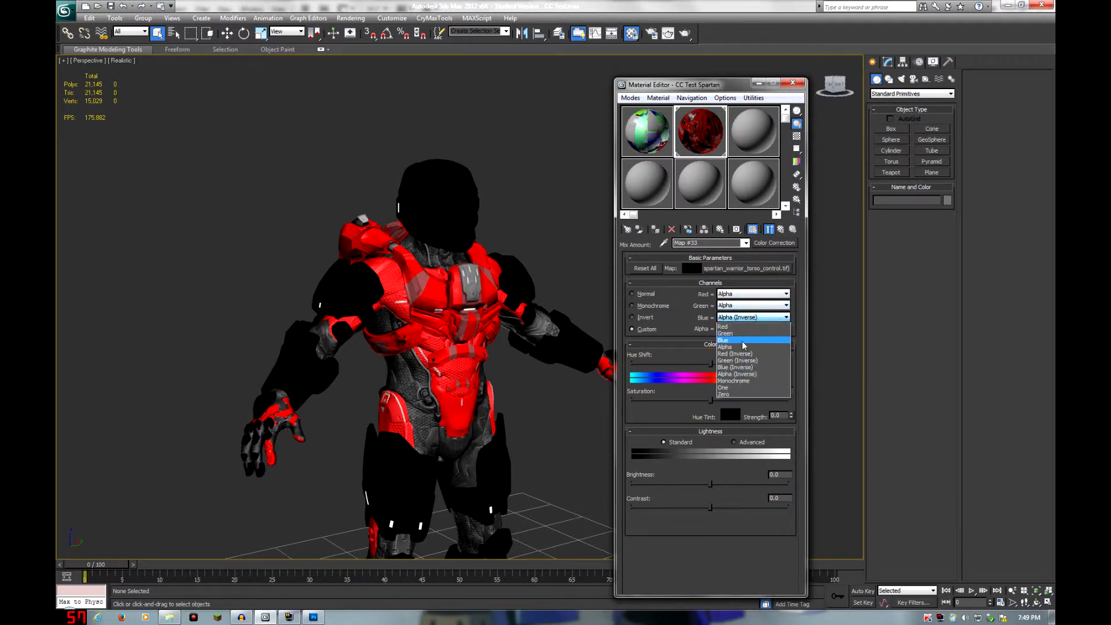
click(734, 348)
click(743, 329)
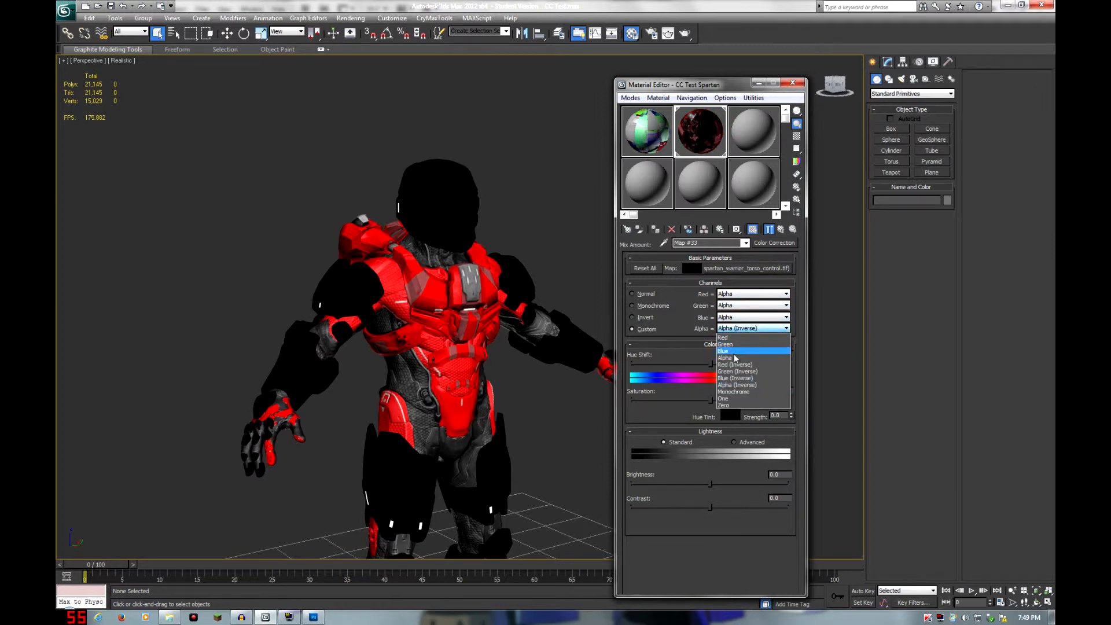
click(734, 358)
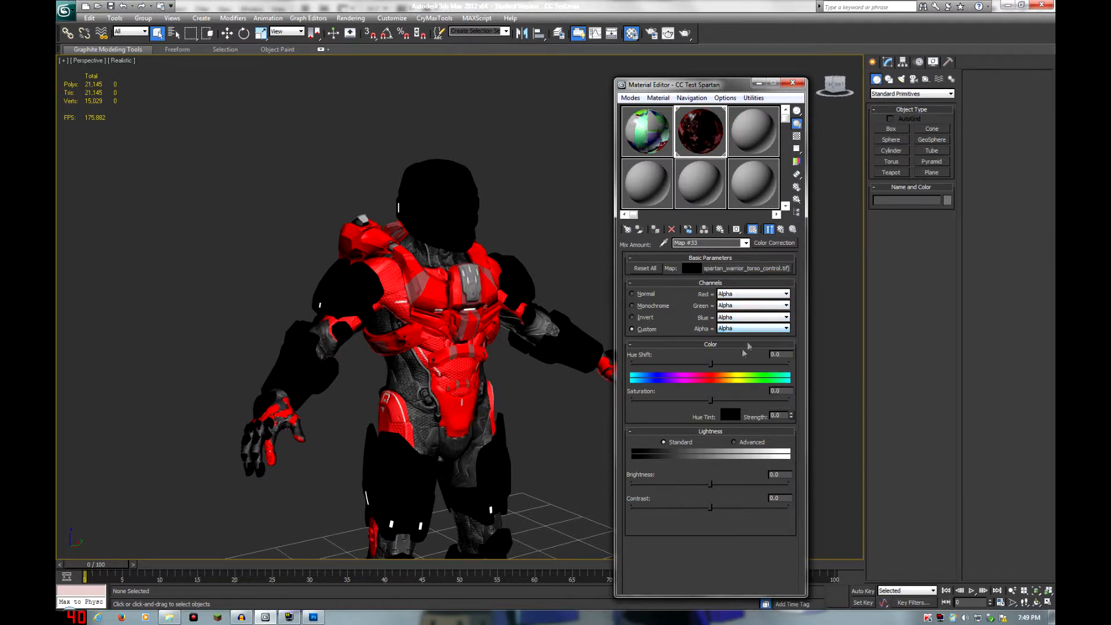
click(781, 229)
click(781, 229)
Step: Set all four channels of the Layer 3 mask's Color Correction to Alpha (Inverse) and return to the composite layers
click(765, 299)
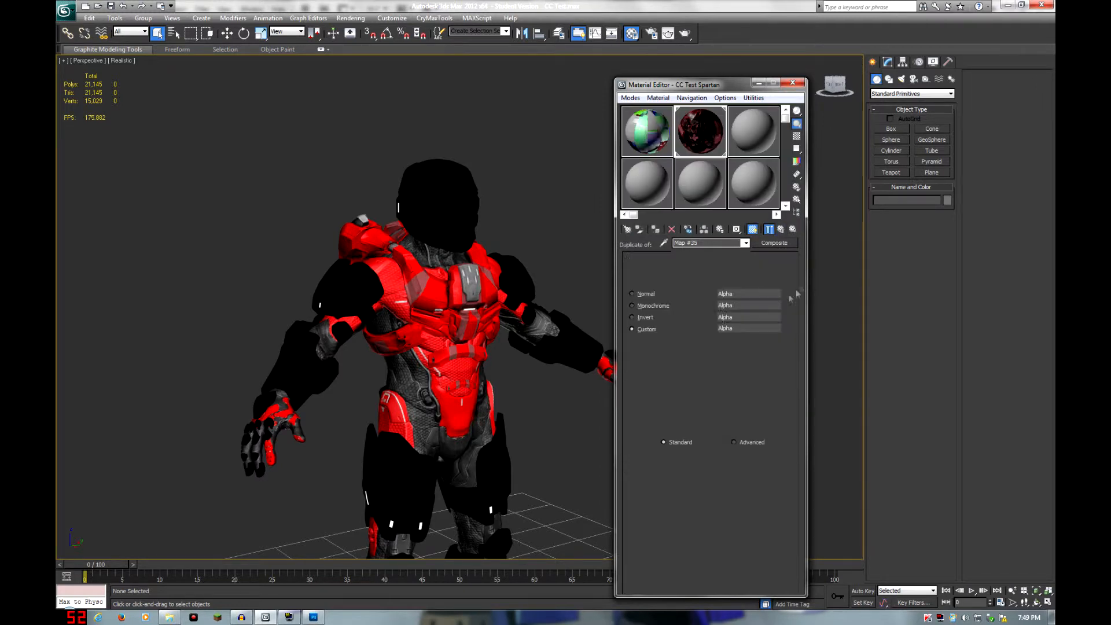
click(741, 293)
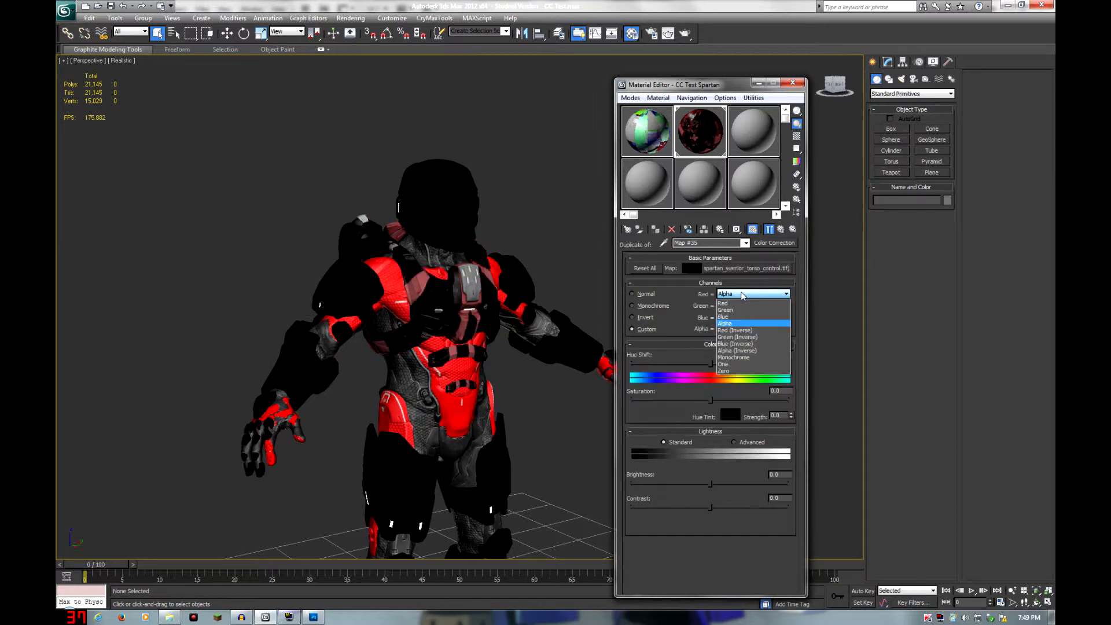
click(748, 351)
click(750, 305)
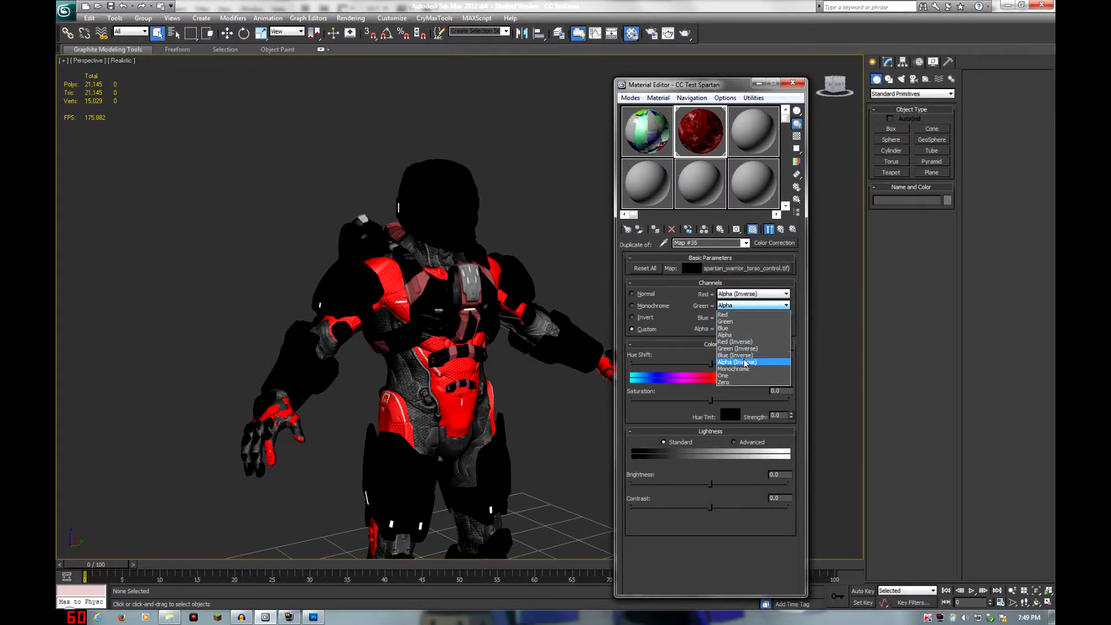
click(745, 362)
click(738, 318)
click(744, 374)
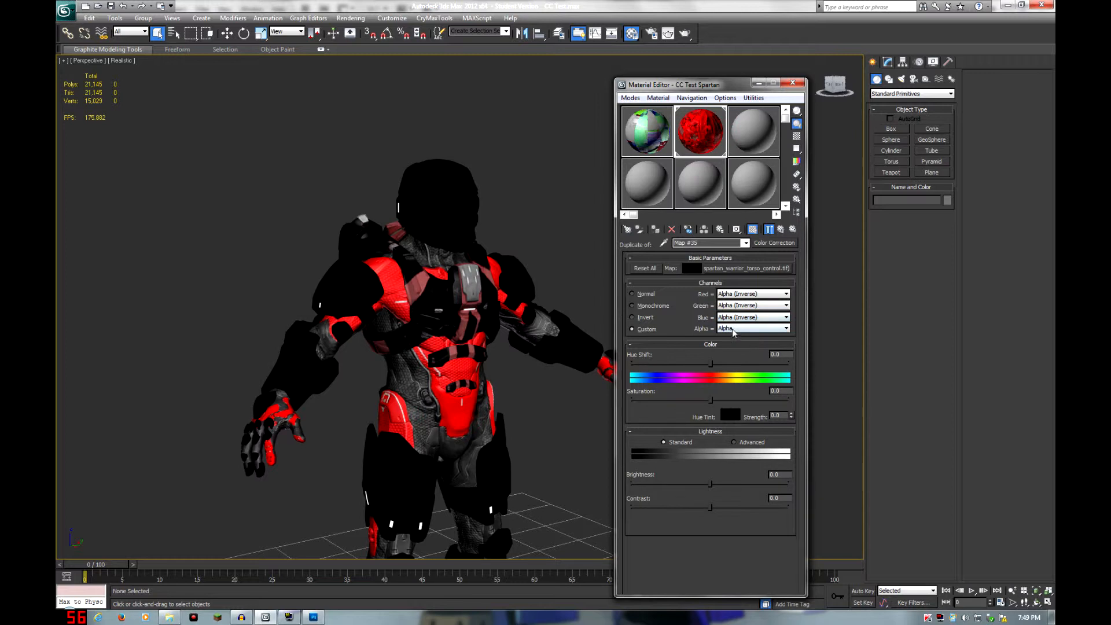
click(734, 329)
click(745, 385)
click(780, 230)
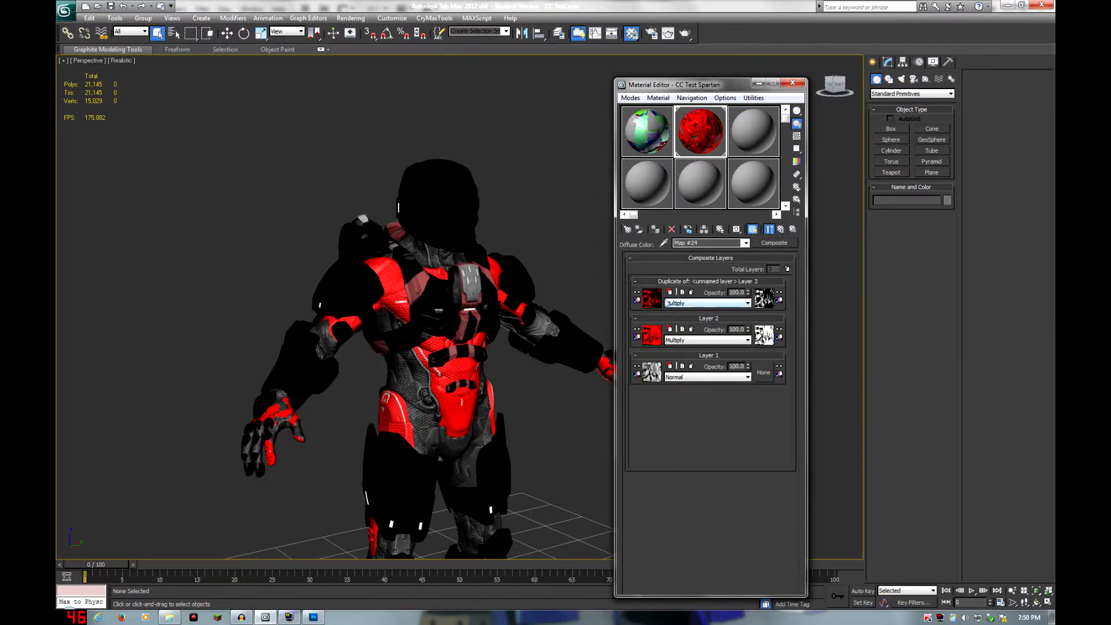
Step: Copy the Mix map nested in Layer 3's Color Correction and paste it as a copy over the layer's texture
click(640, 302)
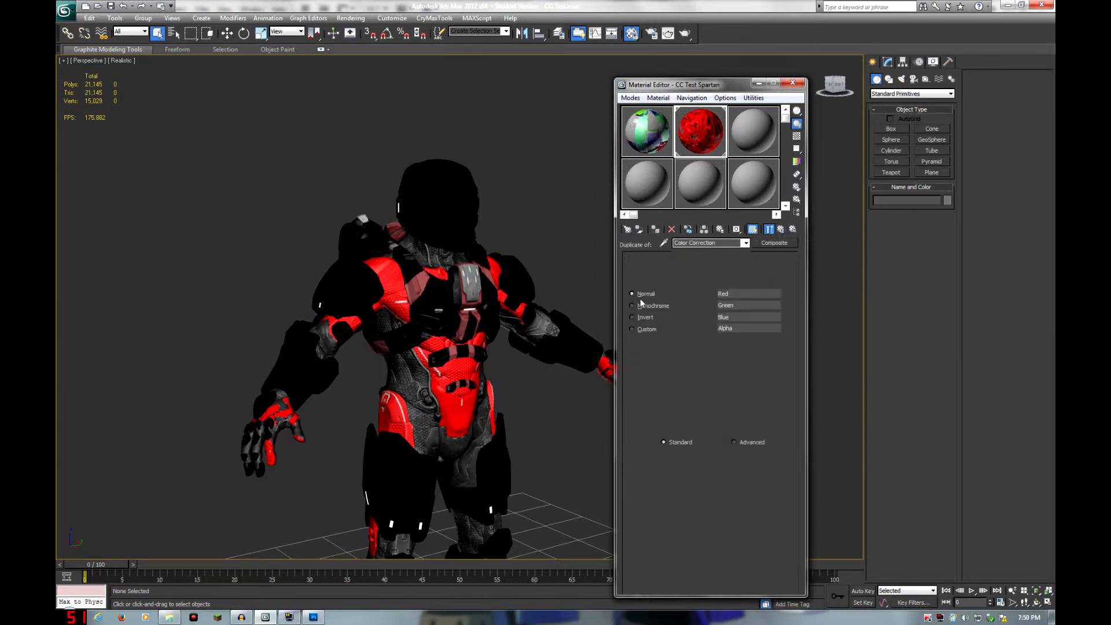
click(780, 230)
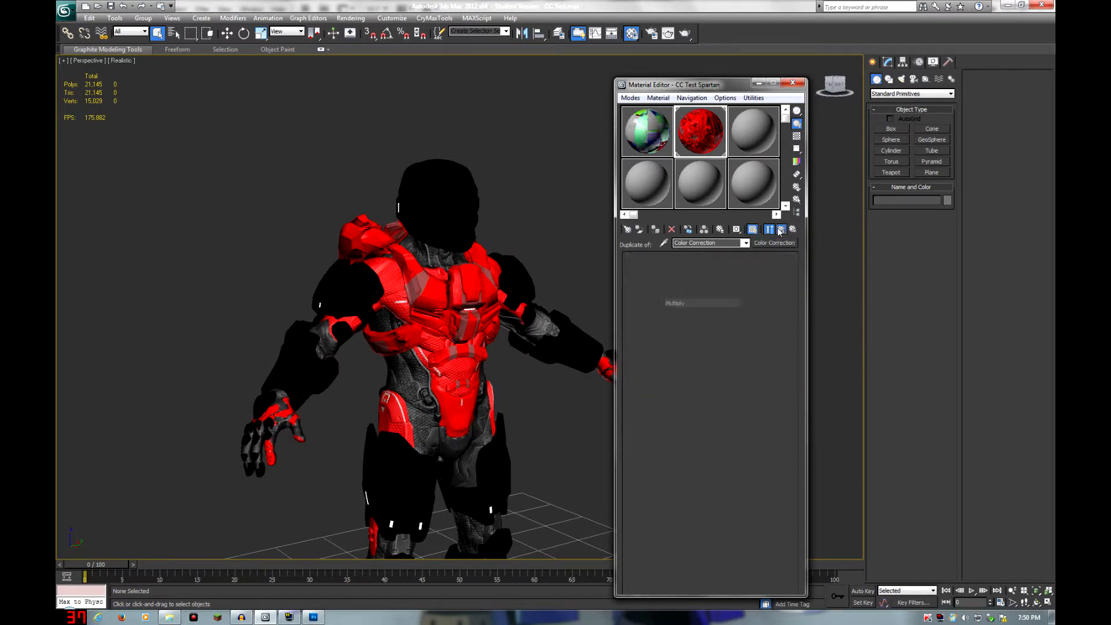
click(651, 298)
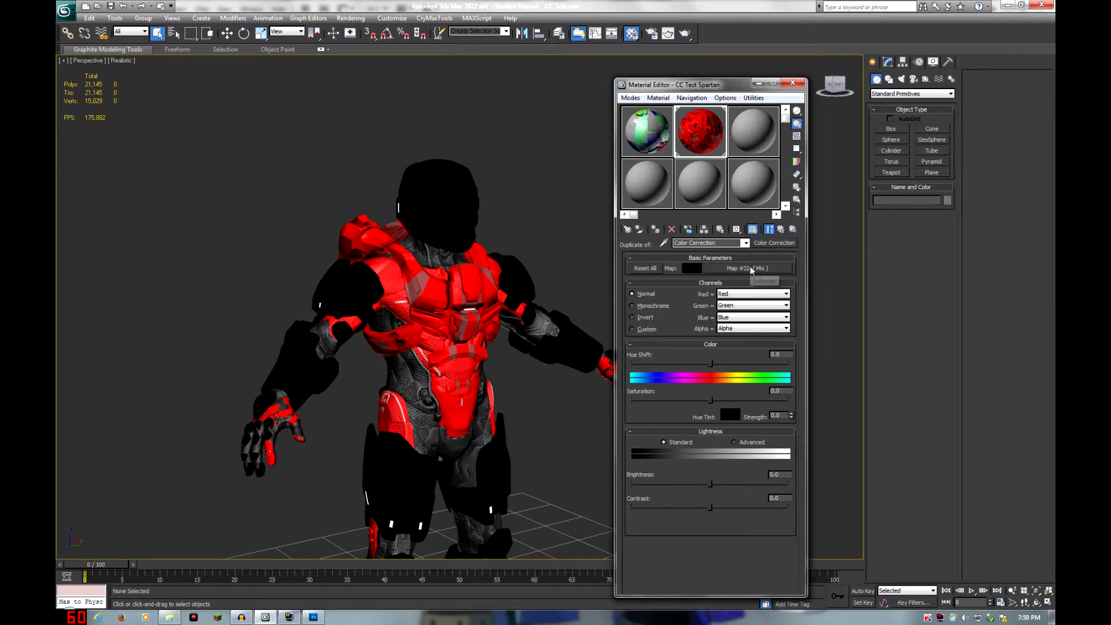
right_click(753, 267)
click(776, 286)
click(780, 229)
right_click(652, 301)
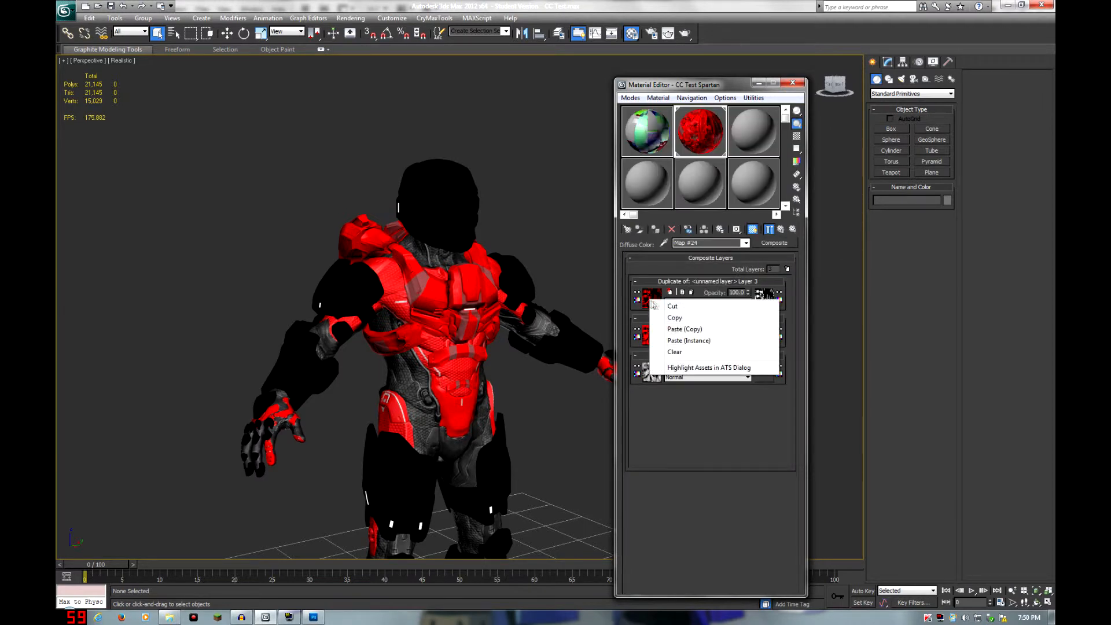
click(683, 328)
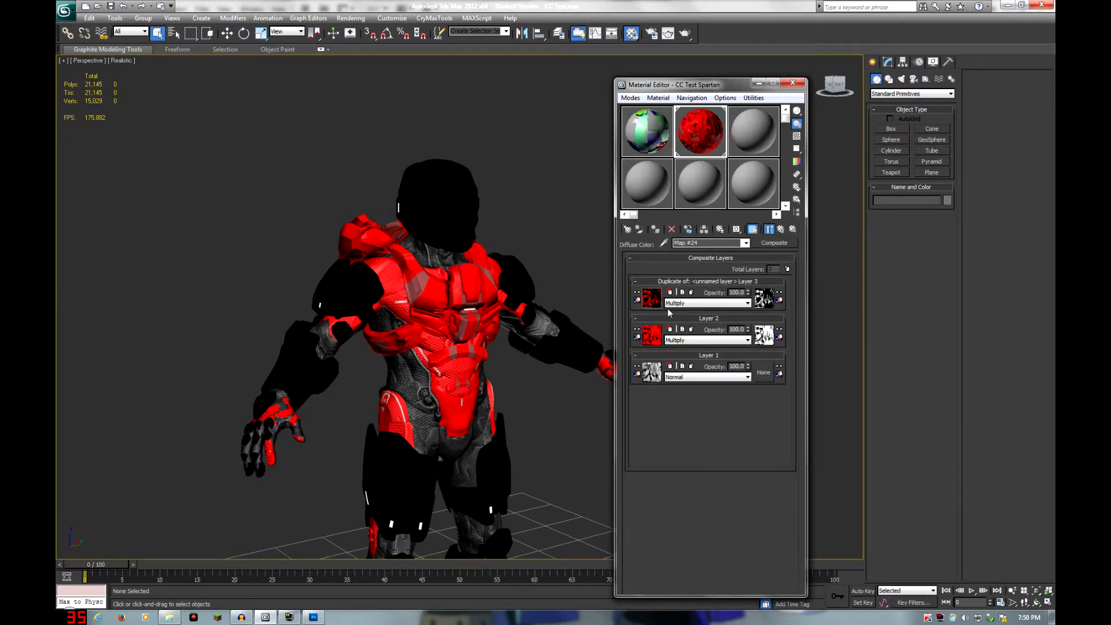
Step: Set Color #1 of the Layer 3 mix to blue (0, 174, 255) and the layer's blend mode to Normal
click(648, 307)
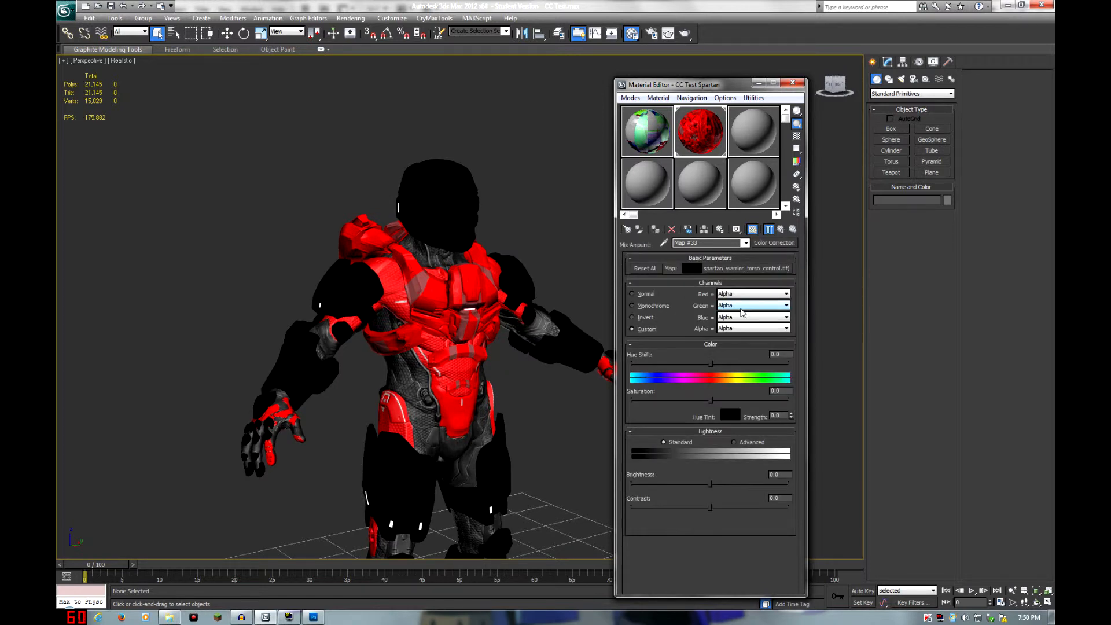
click(781, 228)
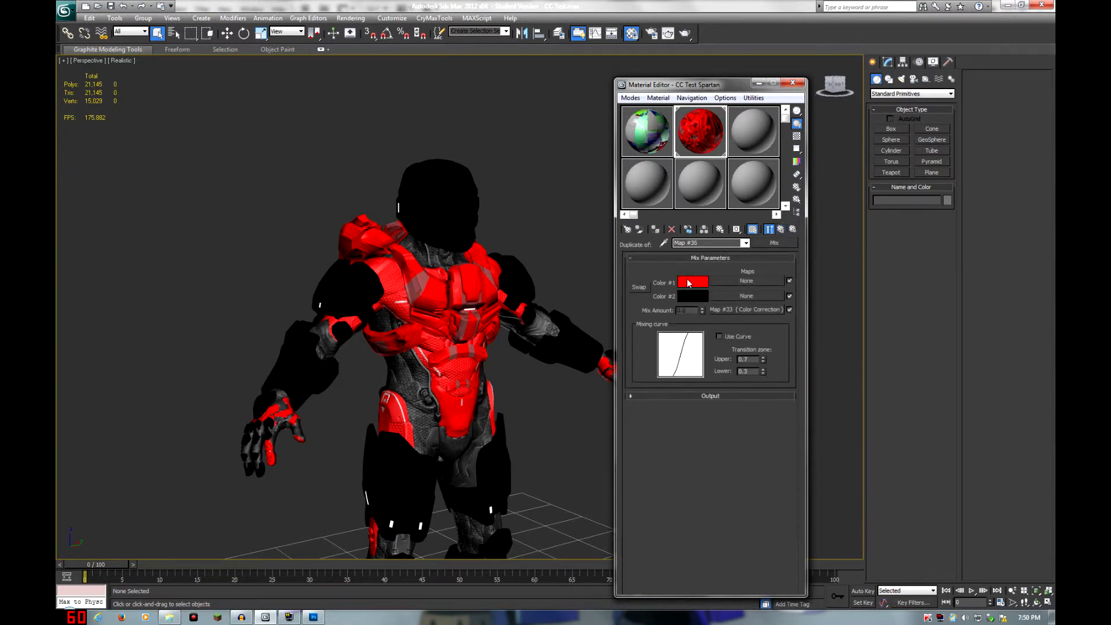
click(692, 282)
click(307, 66)
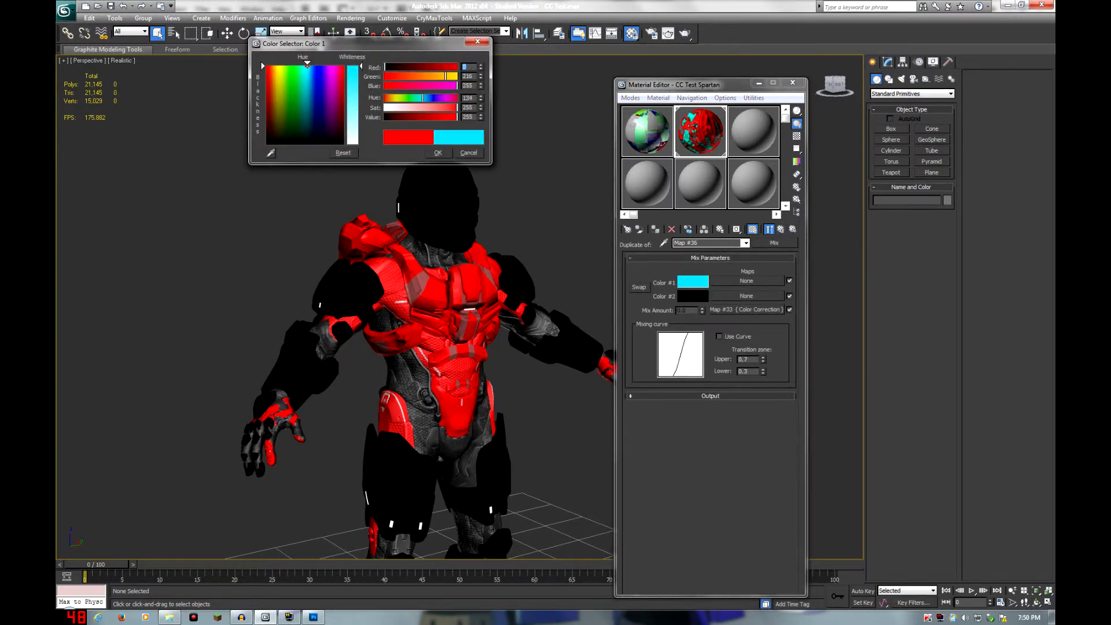
click(309, 65)
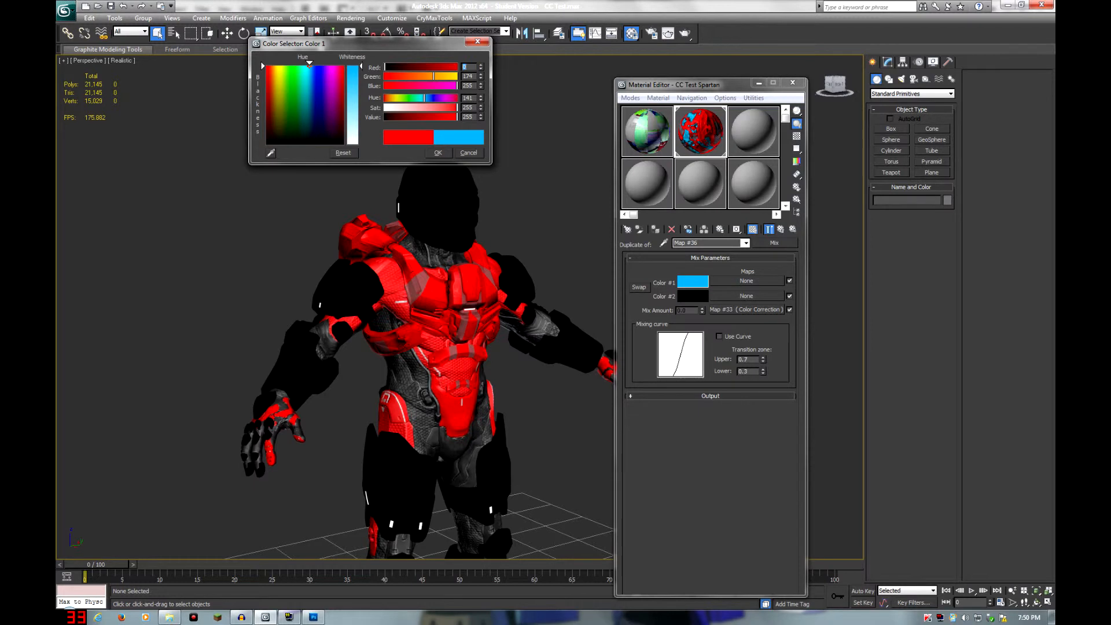
click(438, 152)
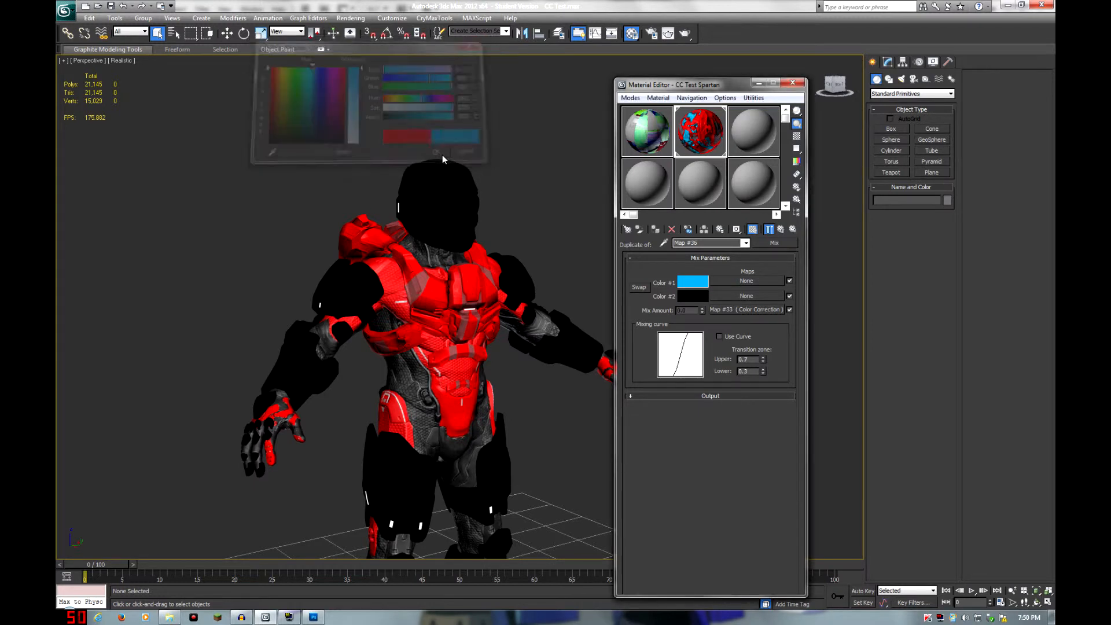
click(780, 233)
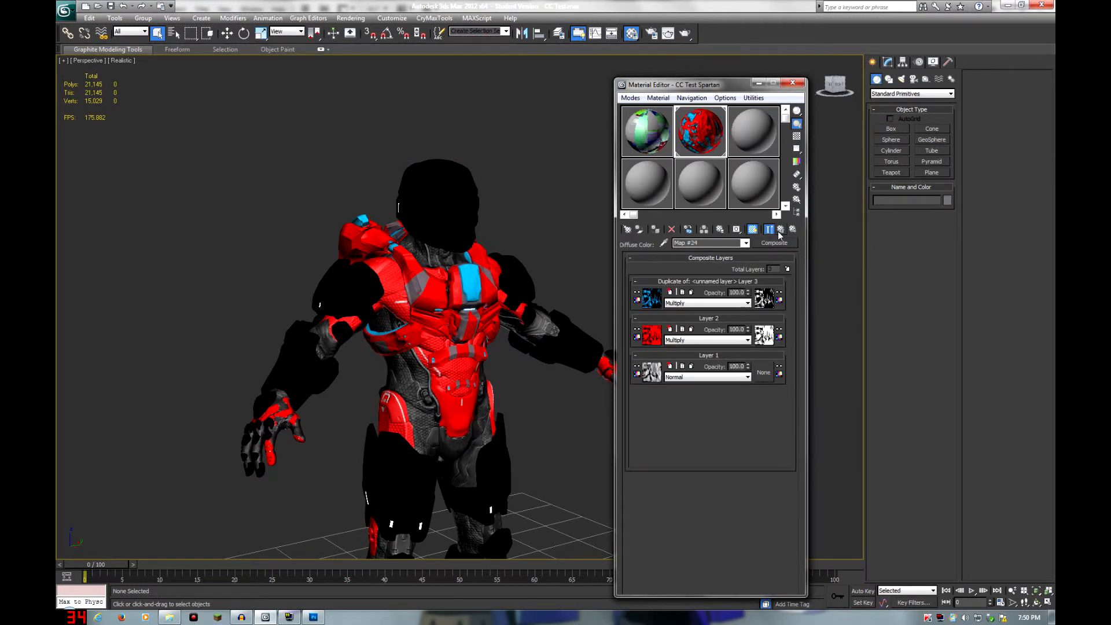
click(695, 304)
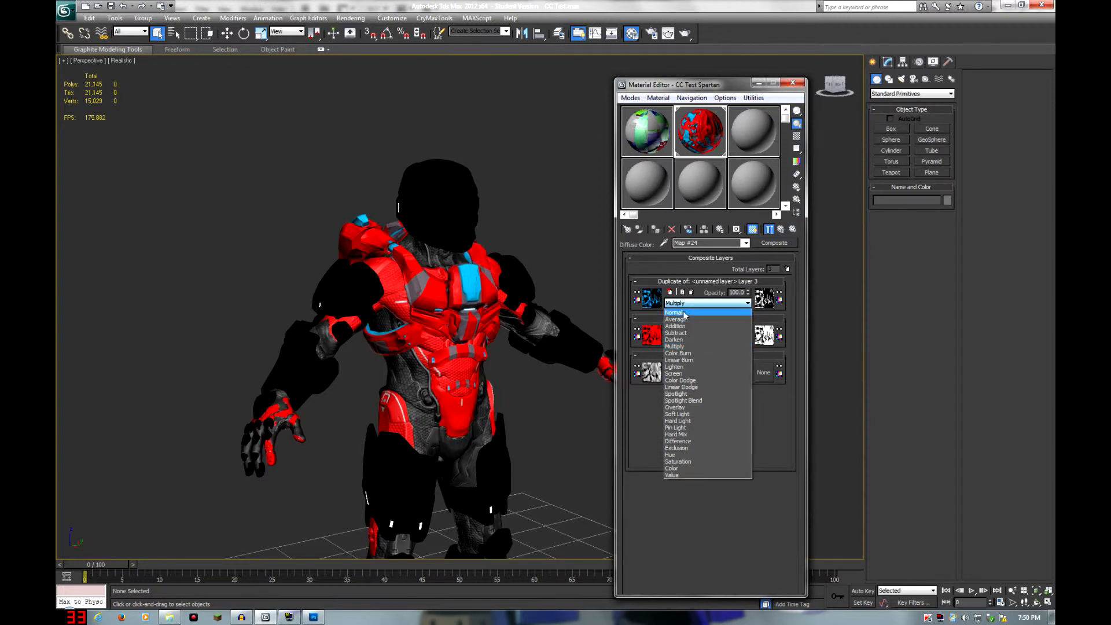
click(684, 313)
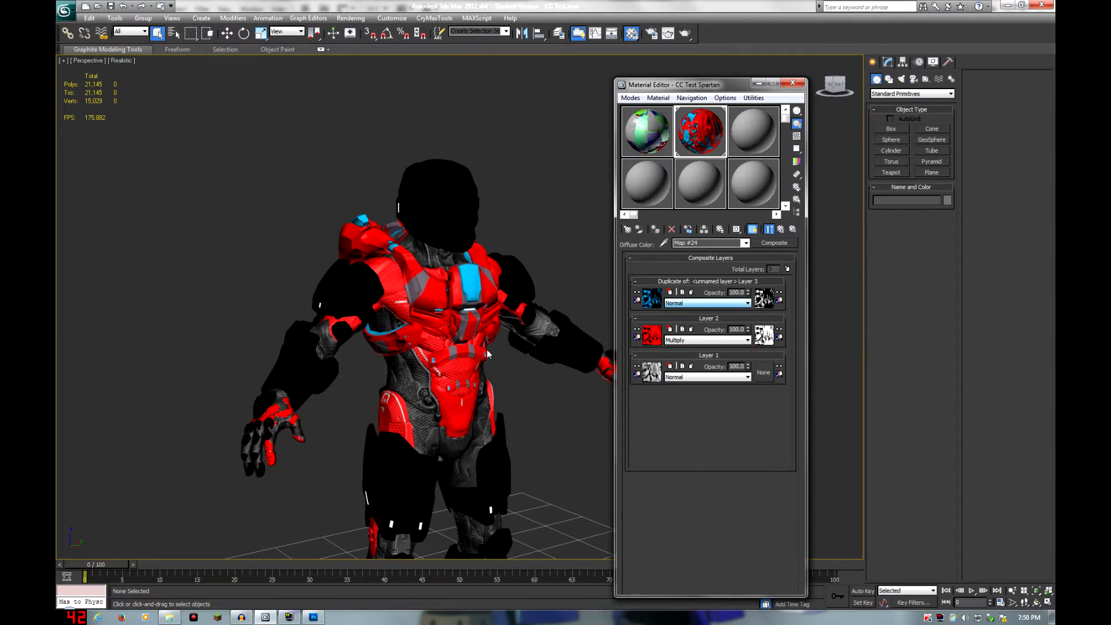
Step: Examine the blue secondary-colour areas on the torso armour up close and from several angles, briefly toggling the wireframe edges
scroll(458, 357, up, 5)
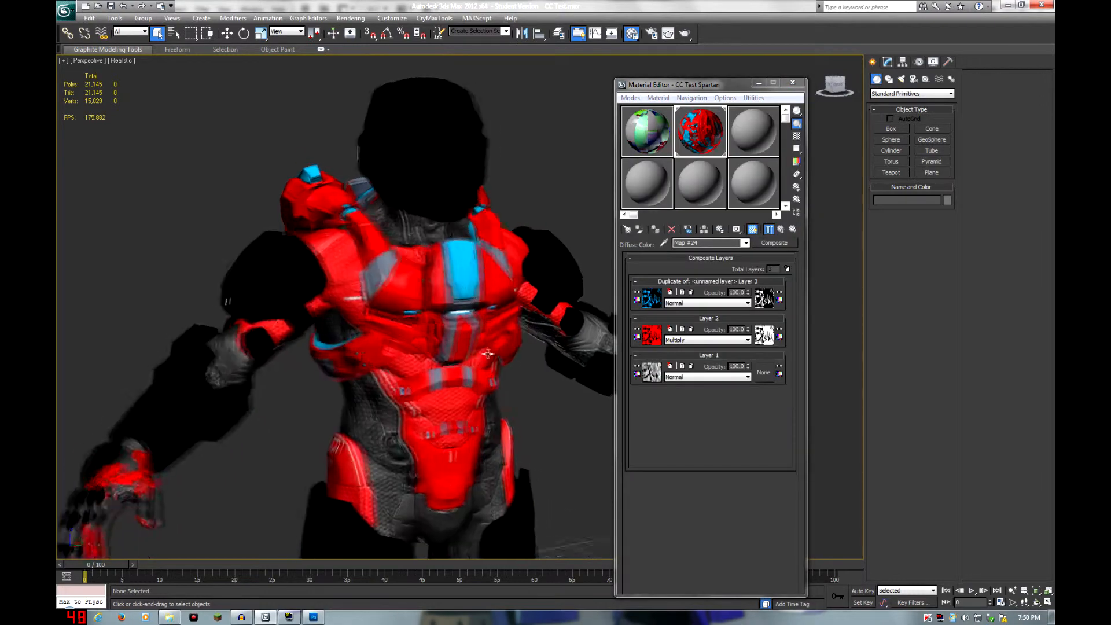
scroll(459, 357, up, 3)
alt+middle_drag(459, 357, 570, 431)
alt+middle_drag(462, 410, 362, 385)
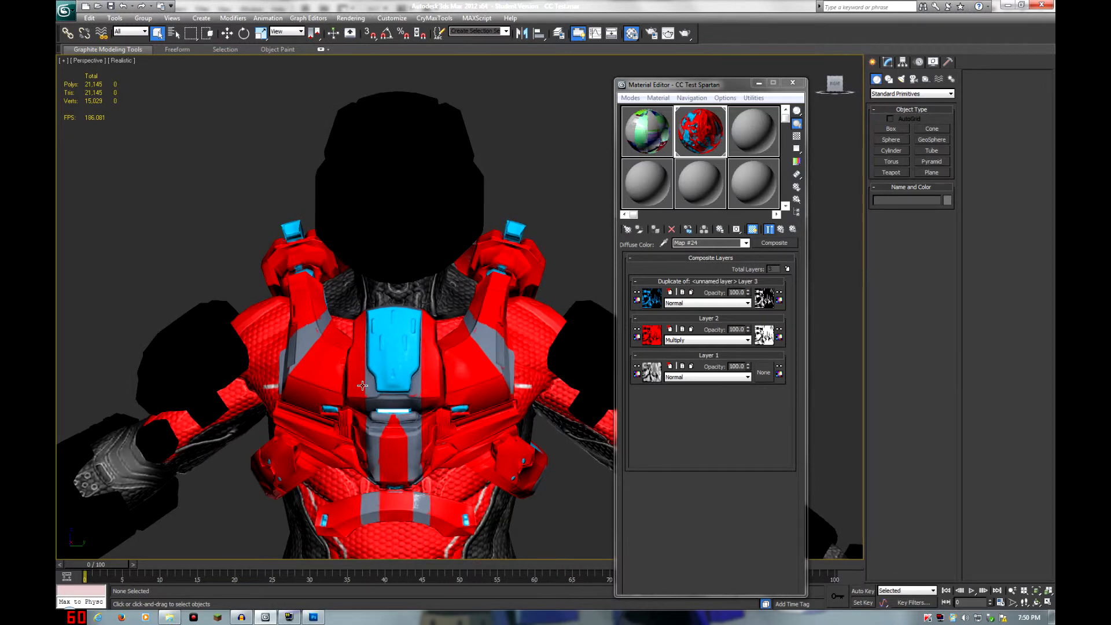
alt+middle_drag(360, 382, 394, 393)
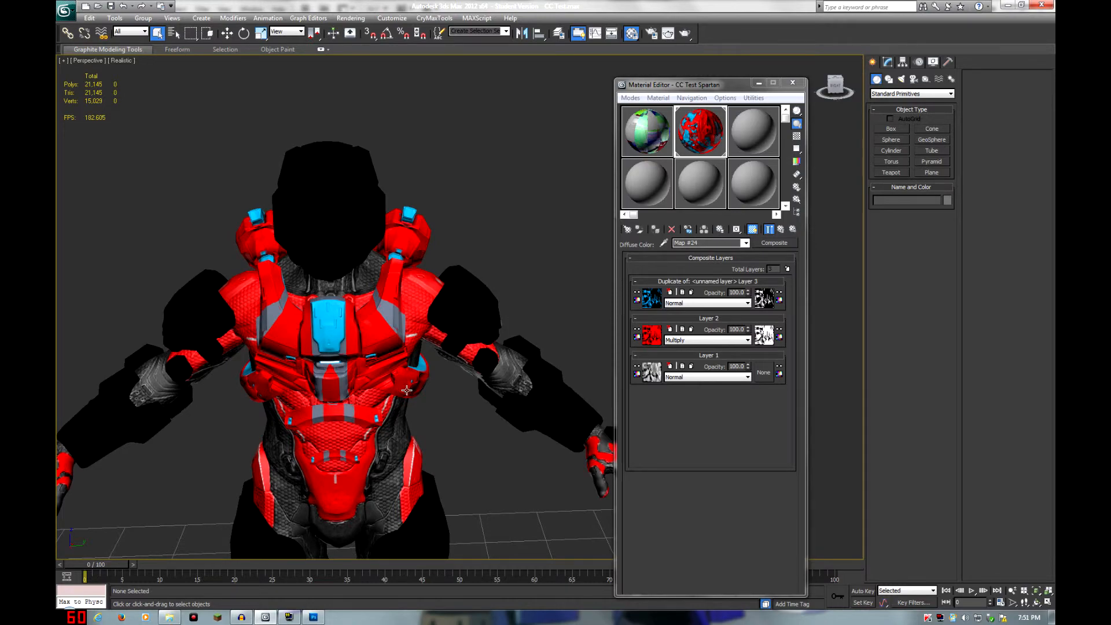
key(F4)
scroll(437, 385, up, 5)
middle_drag(436, 384, 443, 379)
key(F4)
middle_drag(350, 378, 573, 379)
scroll(470, 429, down, 3)
Step: Try the Color, Soft Light, Hard Light and Linear Burn blend modes on Layer 3 of the Torso's diffuse composite
click(676, 303)
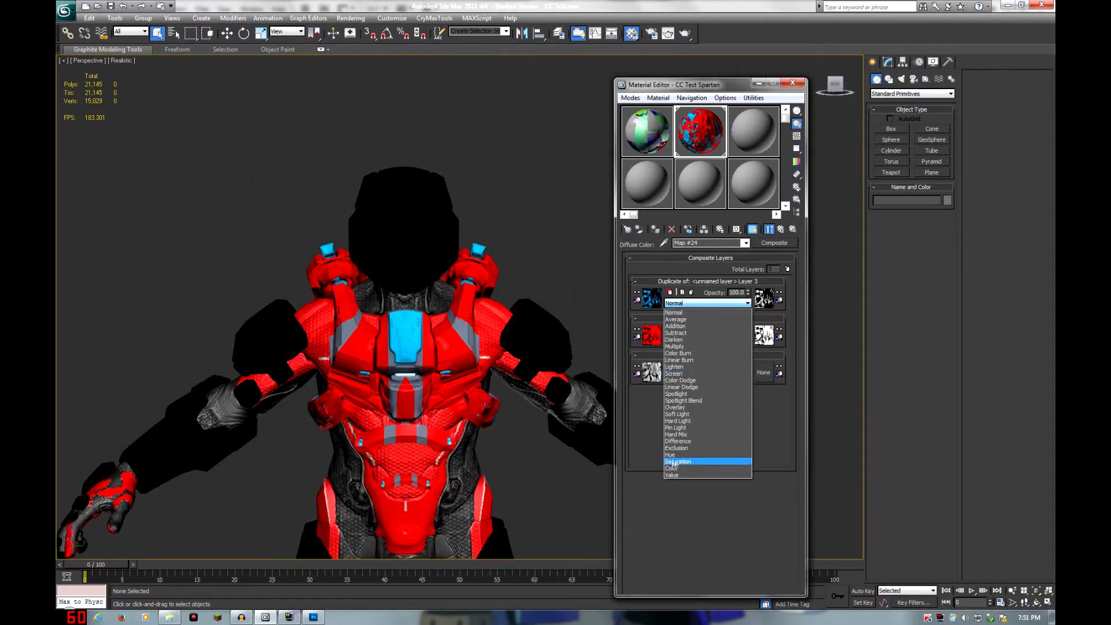
click(674, 468)
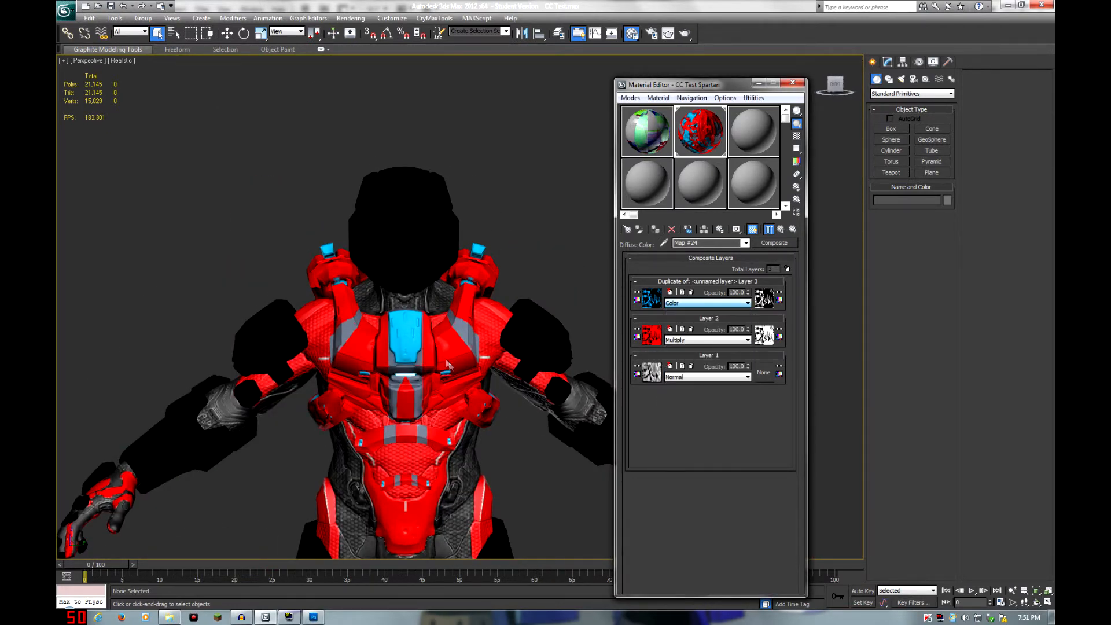
middle_drag(440, 359, 367, 321)
click(697, 304)
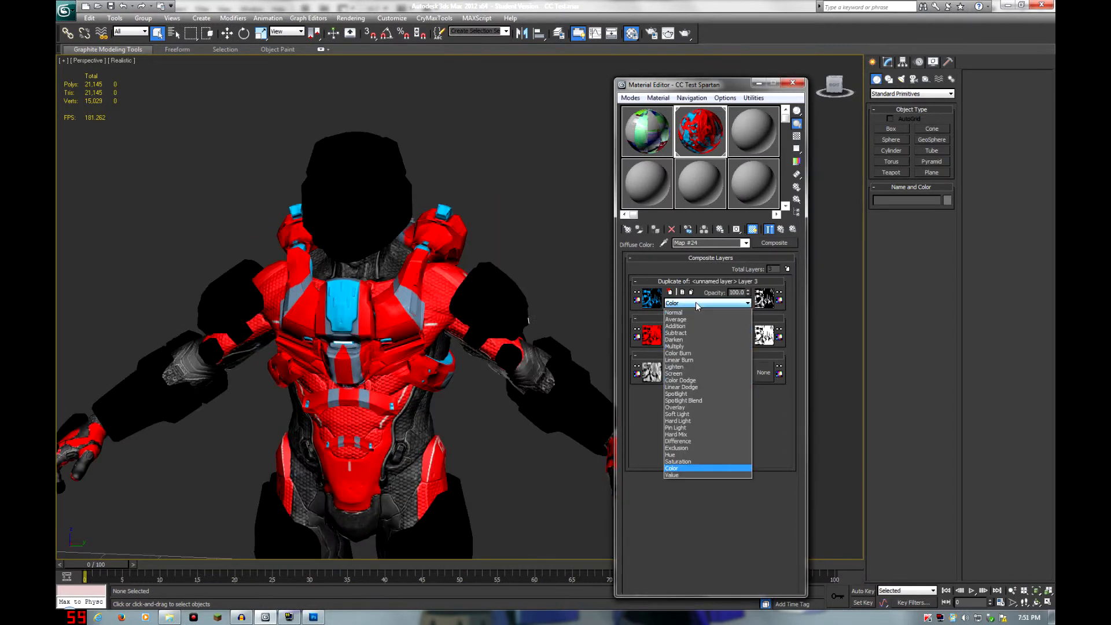
click(689, 418)
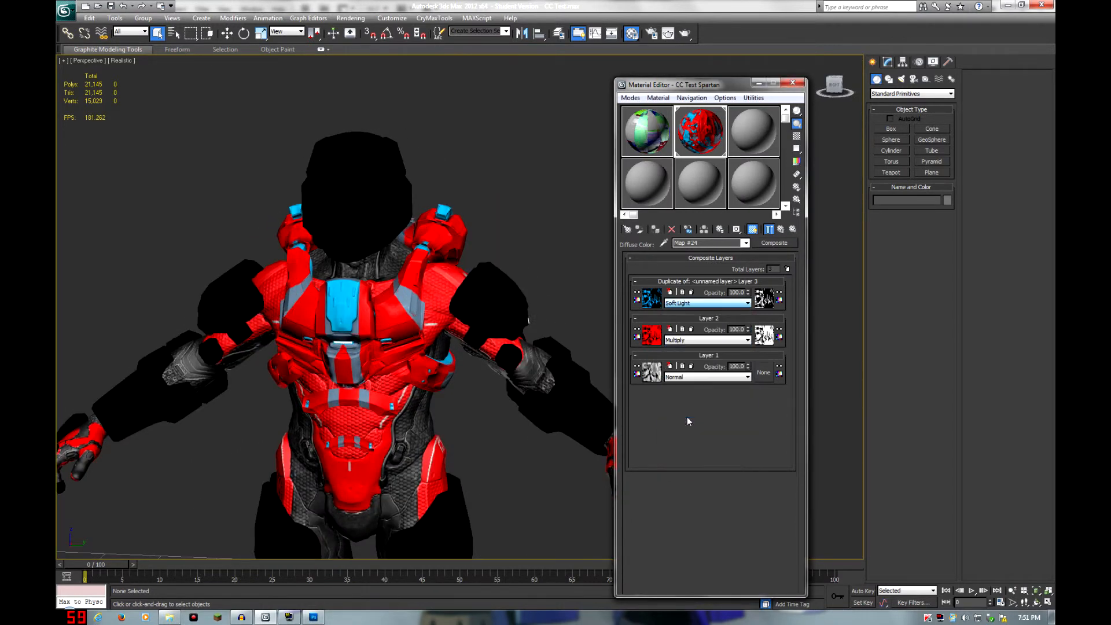
click(700, 304)
key(Down)
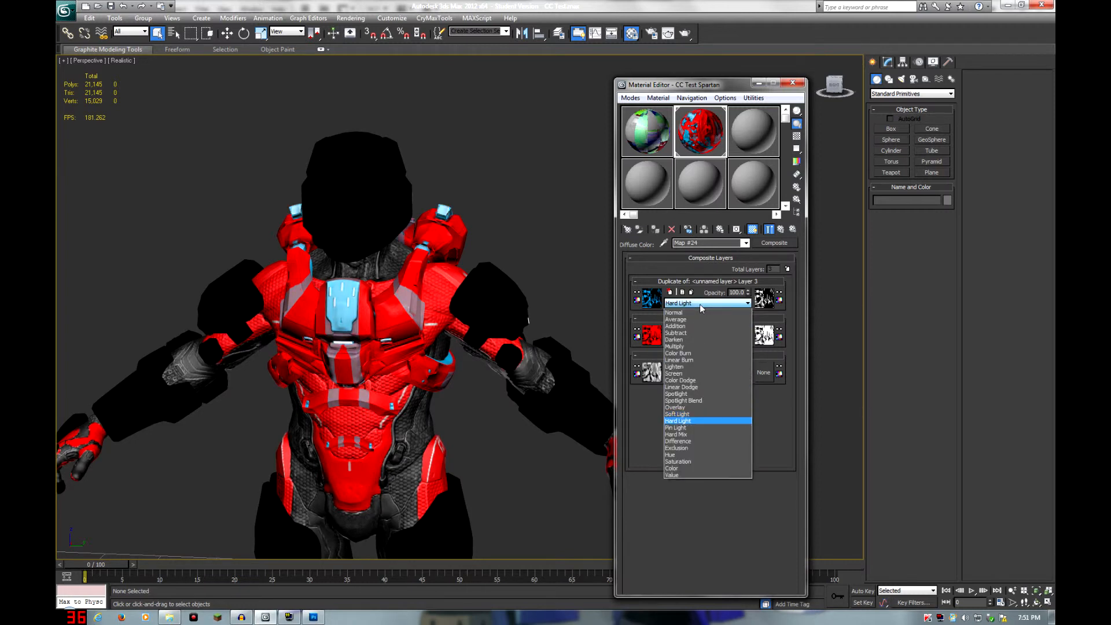
click(586, 413)
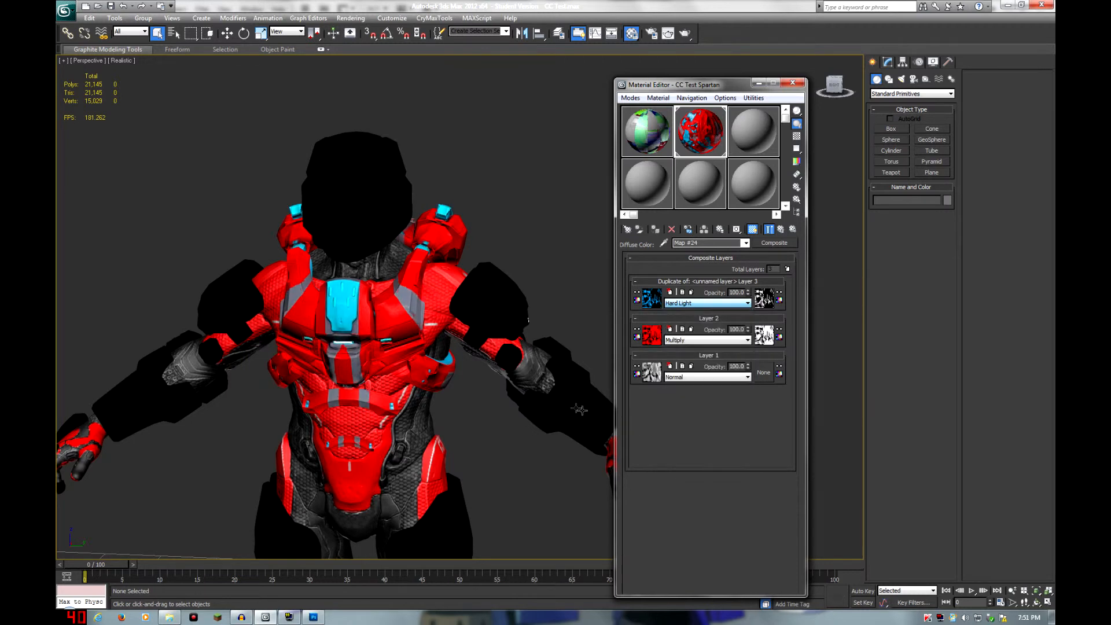
click(728, 304)
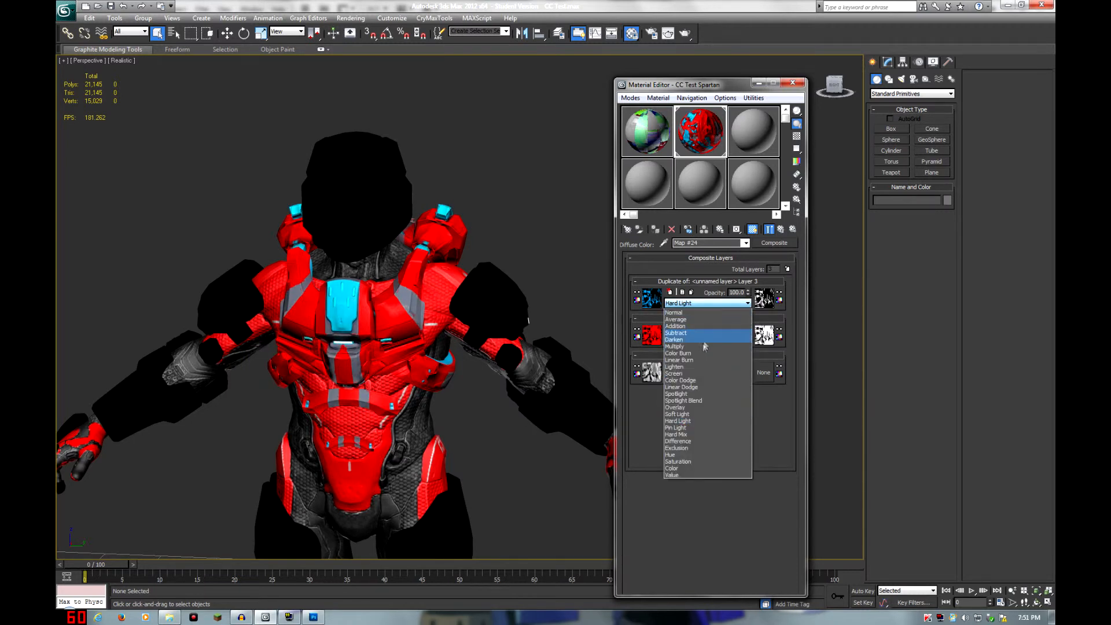
click(694, 360)
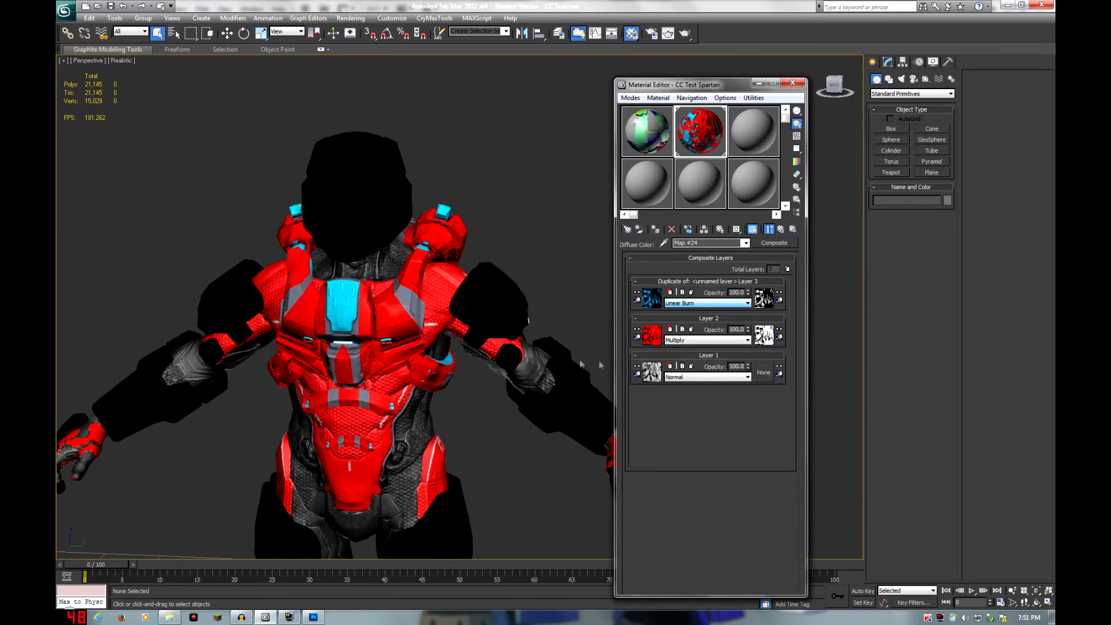
mouse_move(504, 356)
middle_down()
mouse_move(488, 313)
mouse_move(493, 323)
middle_up()
Step: Set Layer 3's blend mode back to Normal, view the torso at an angle and close the Material Editor
click(703, 305)
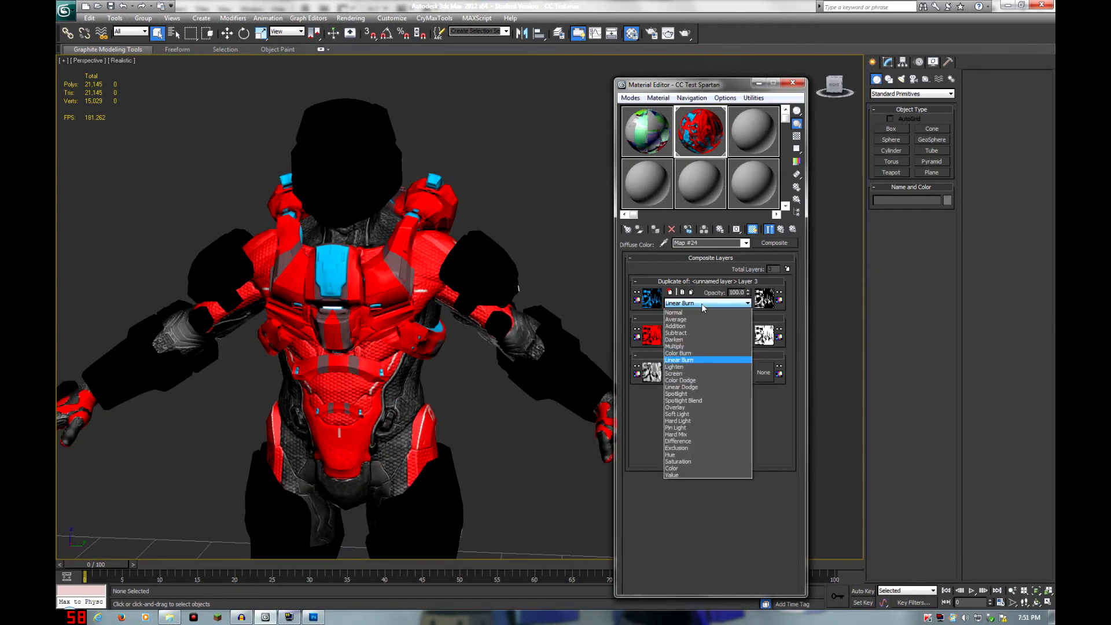
click(689, 311)
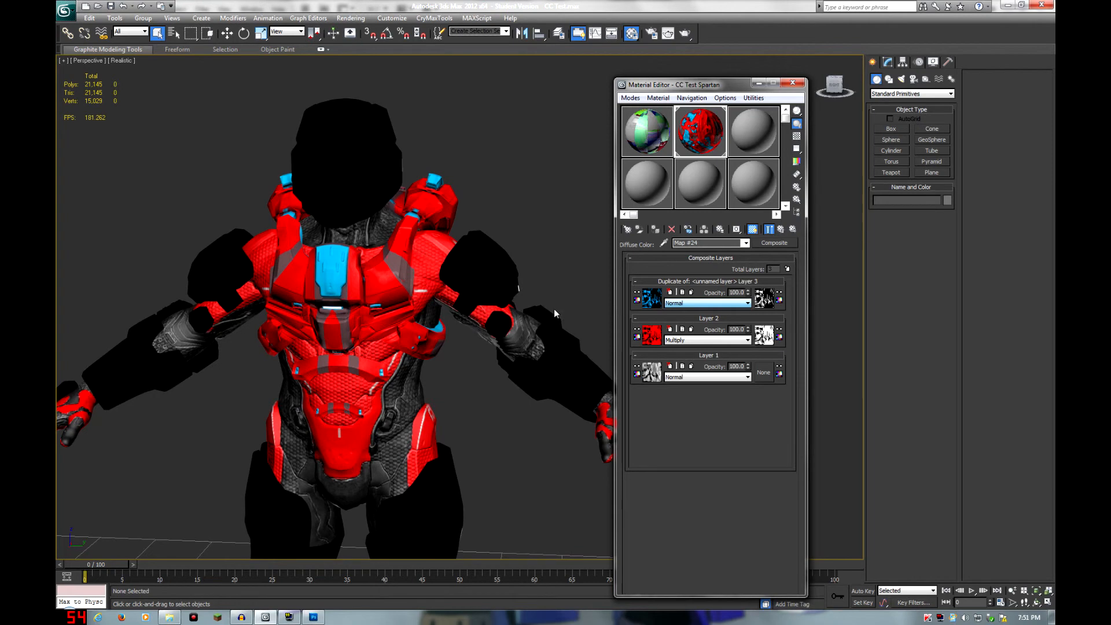
alt+middle_drag(490, 342, 460, 338)
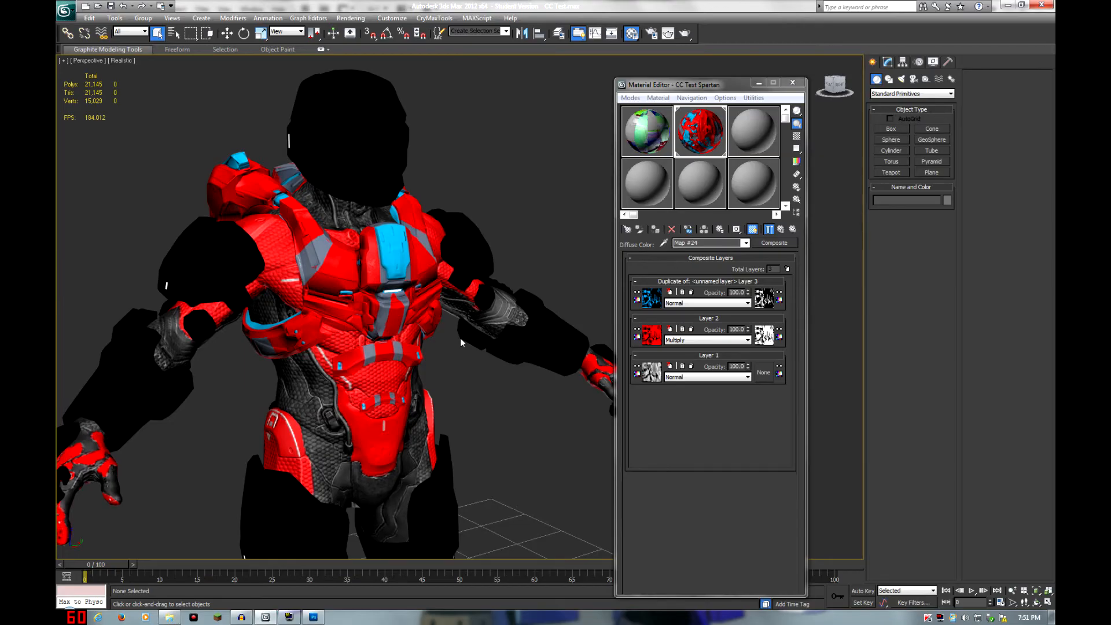
key(m)
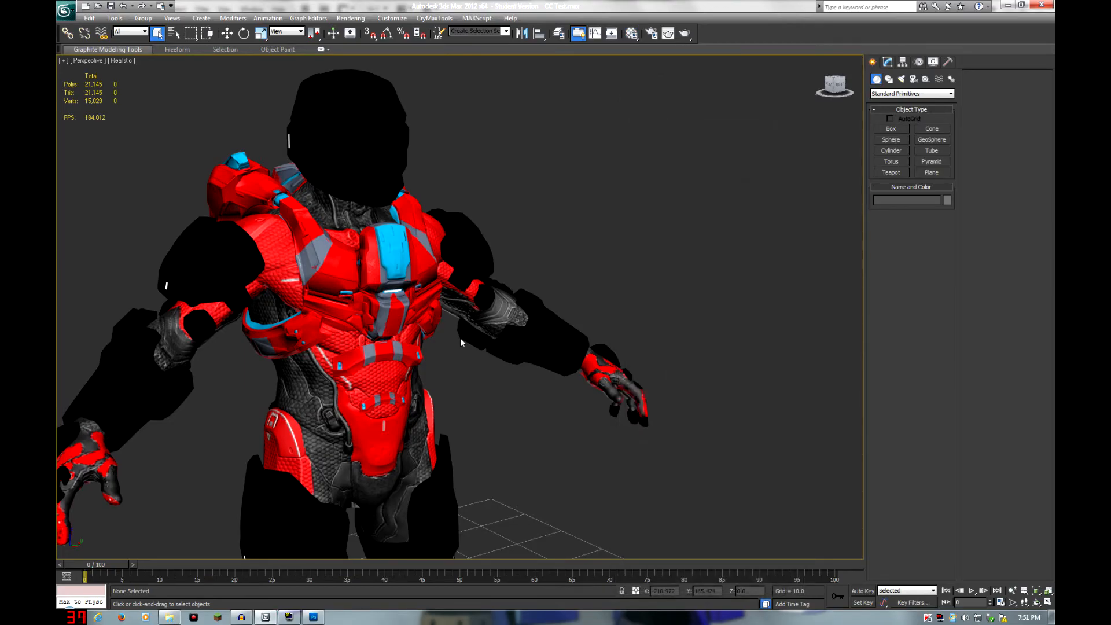